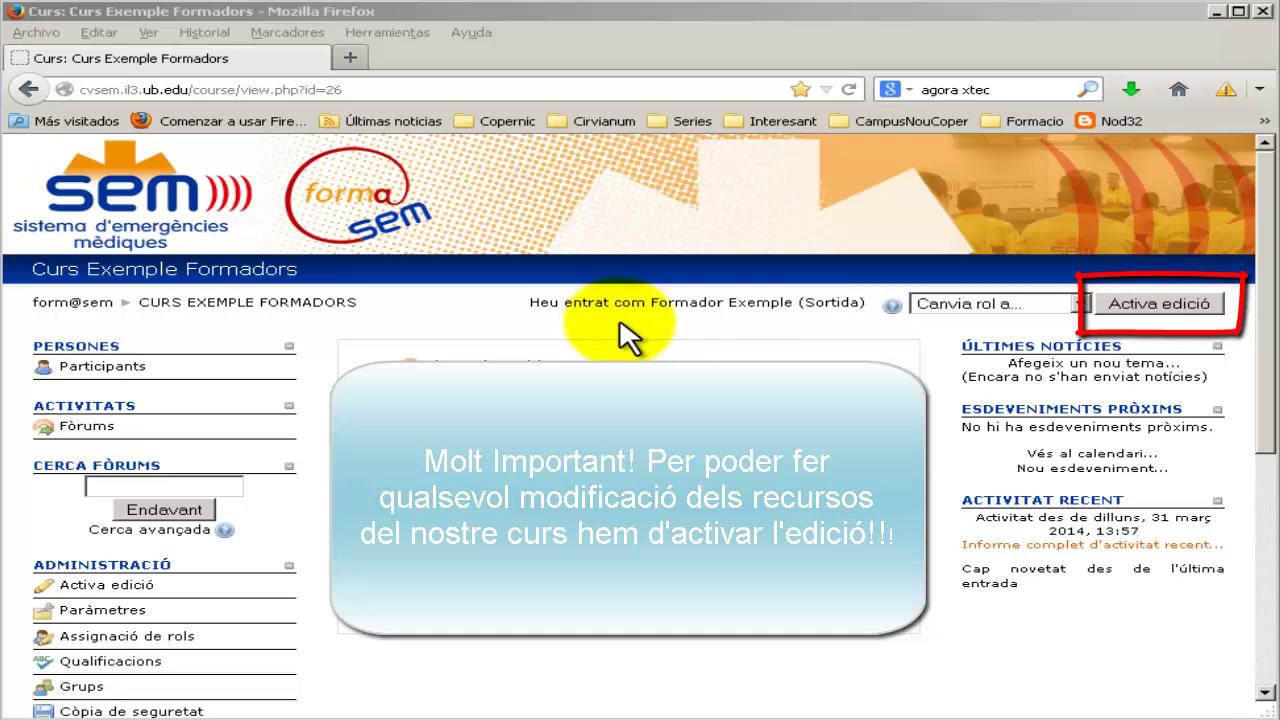
Turn on course editing and move Fòrum de notícies to the 29 març - 4 abril section.
{"action": "left_click", "coordinate": [1159, 303]}
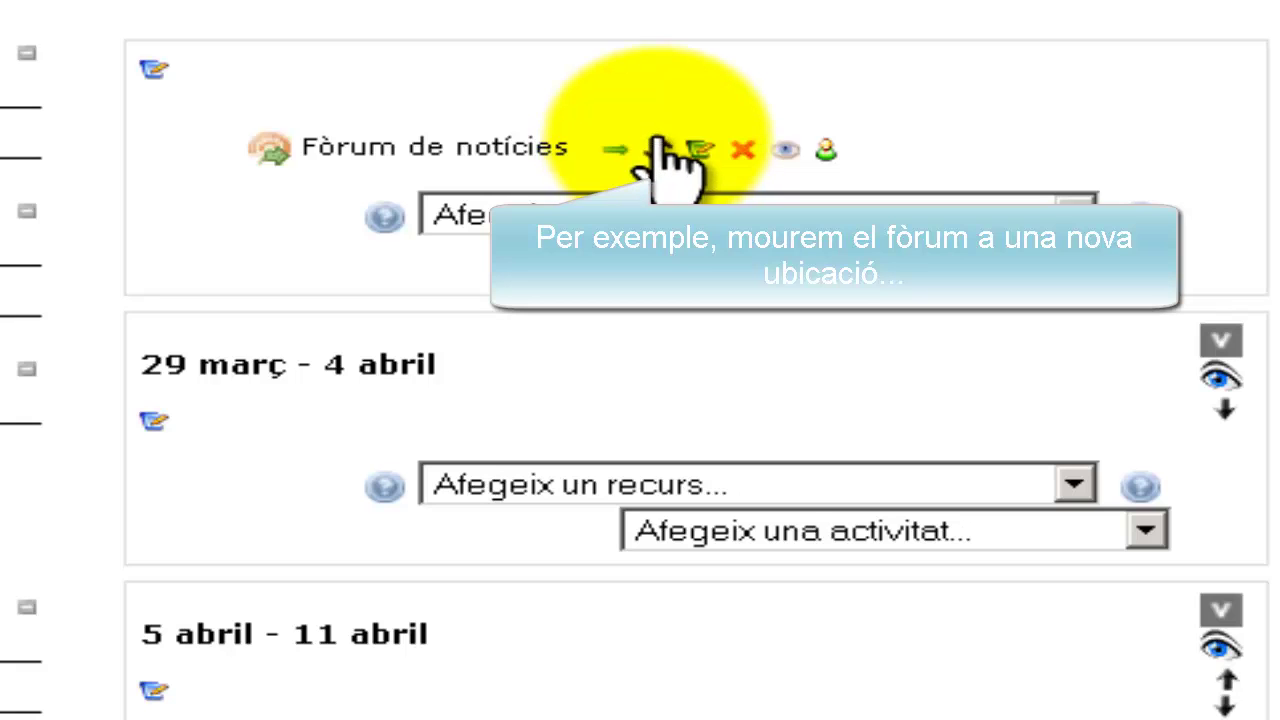
{"action": "left_click", "coordinate": [660, 148]}
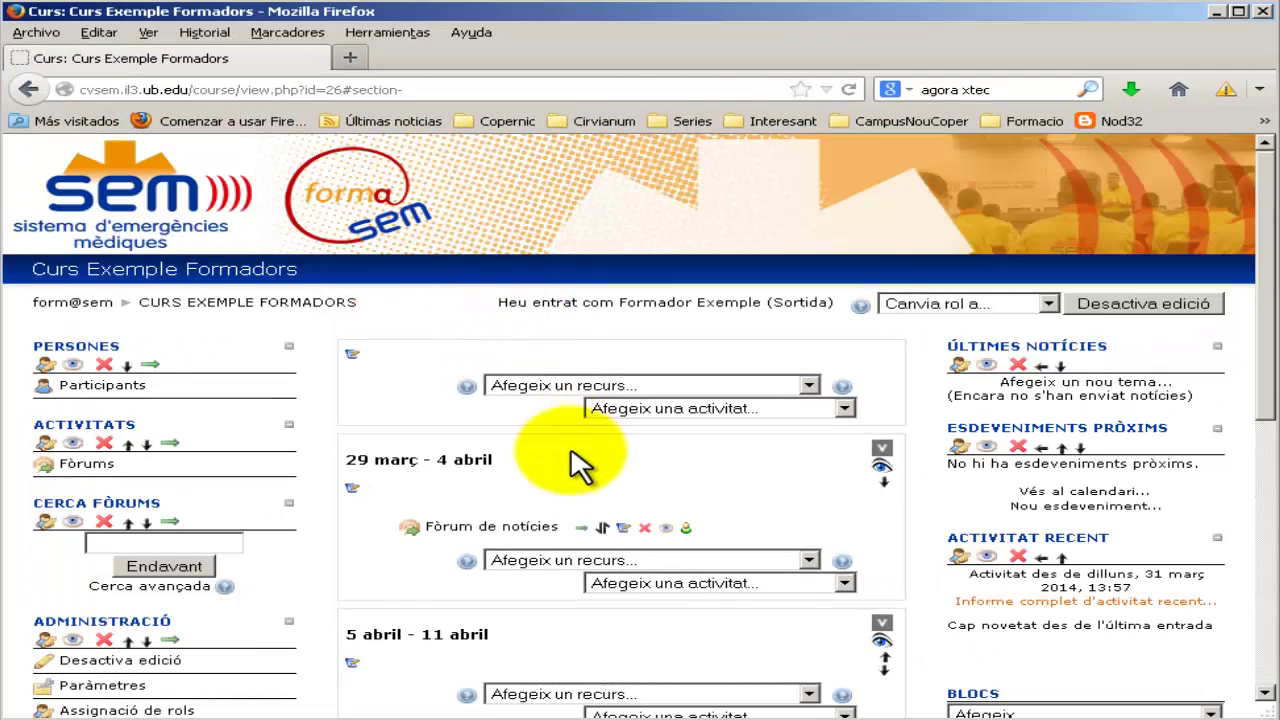
Move Fòrum de notícies back to the general section above the weeks and turn off course editing.
{"action": "left_click", "coordinate": [602, 527]}
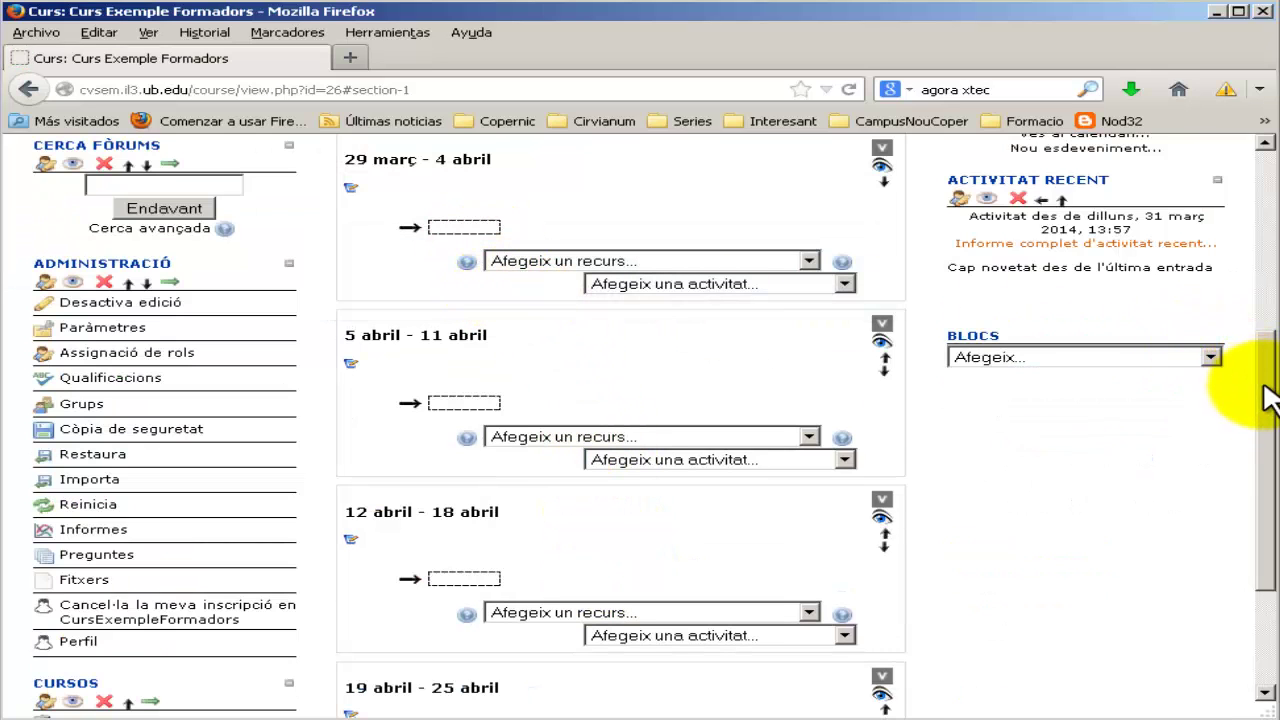
{"action": "left_click_drag", "start_coordinate": [1260, 380], "coordinate": [1262, 256]}
{"action": "scroll", "coordinate": [1240, 240], "scroll_direction": "up", "scroll_amount": 3}
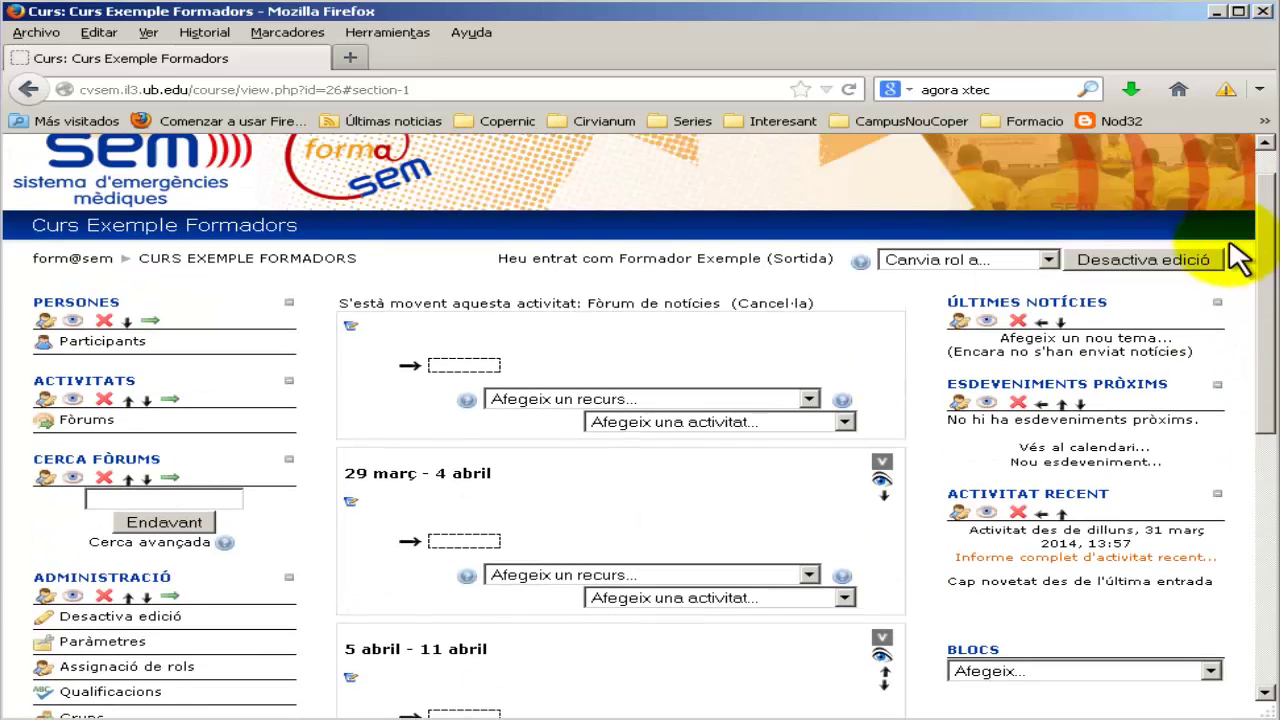
{"action": "left_click", "coordinate": [470, 366]}
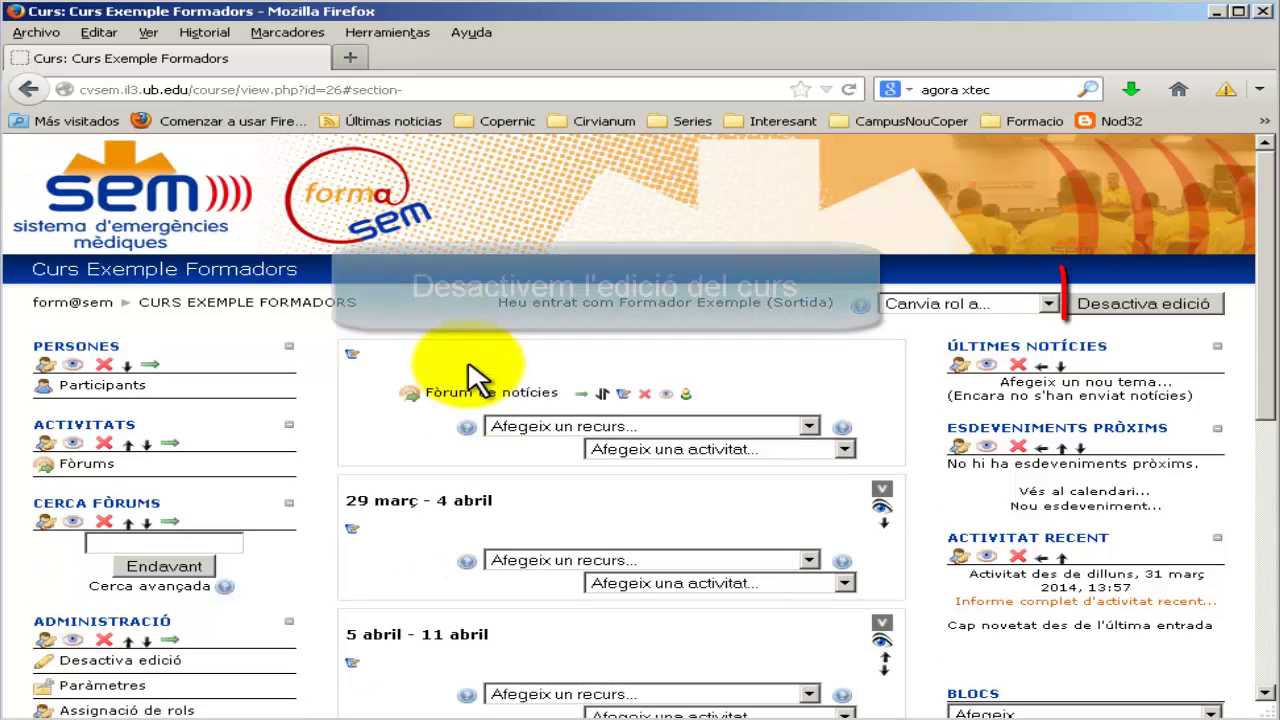
{"action": "left_click", "coordinate": [1130, 306]}
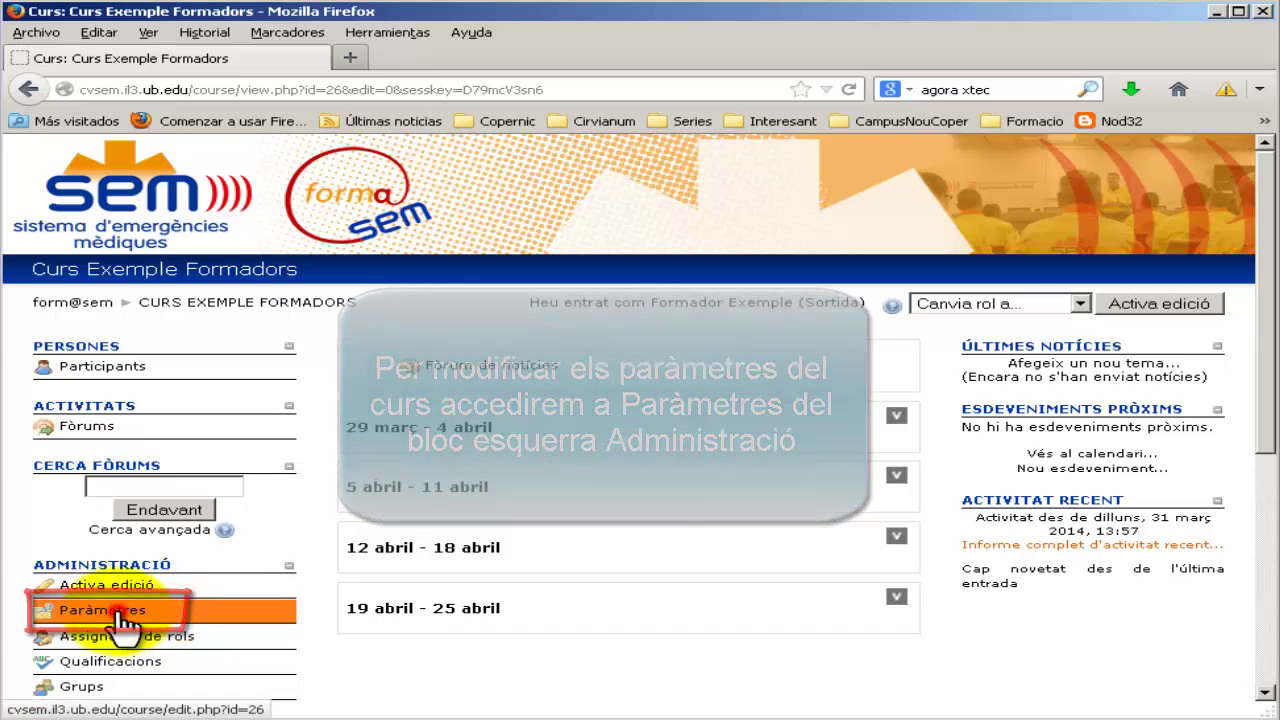
Open the course settings and consult the help for the Nom curt field.
{"action": "left_click", "coordinate": [118, 614]}
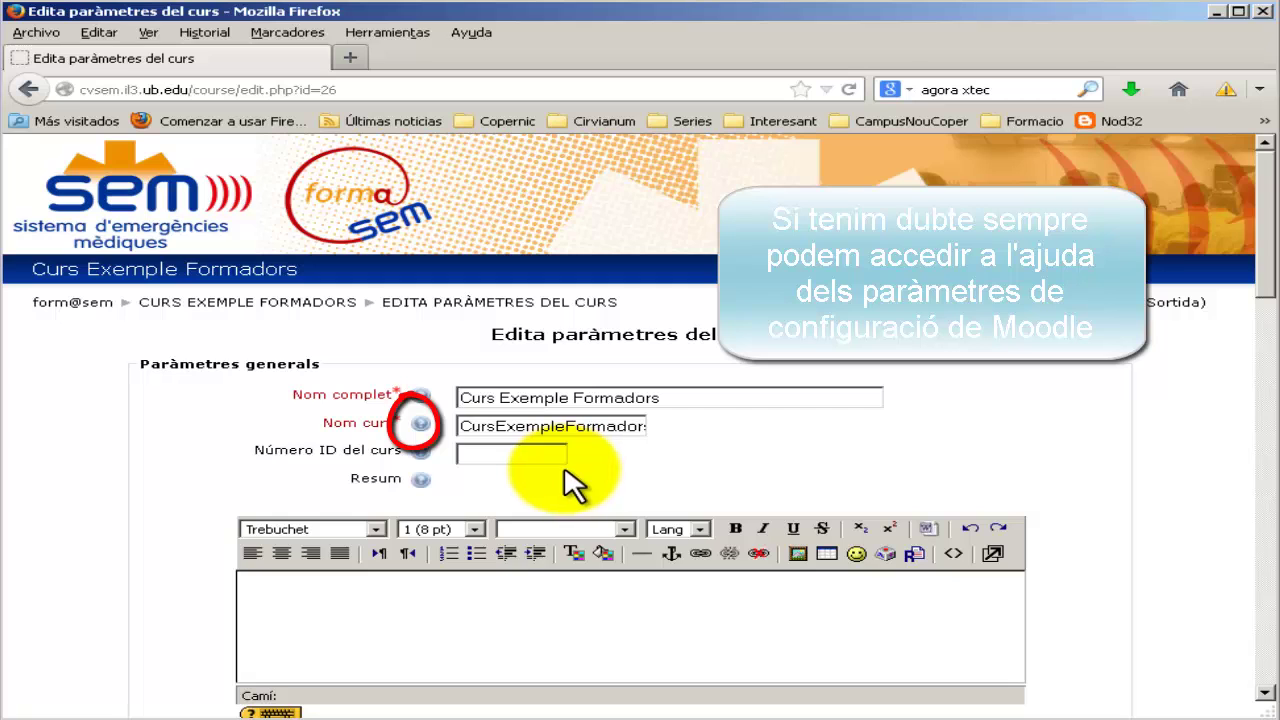
{"action": "left_click", "coordinate": [421, 426]}
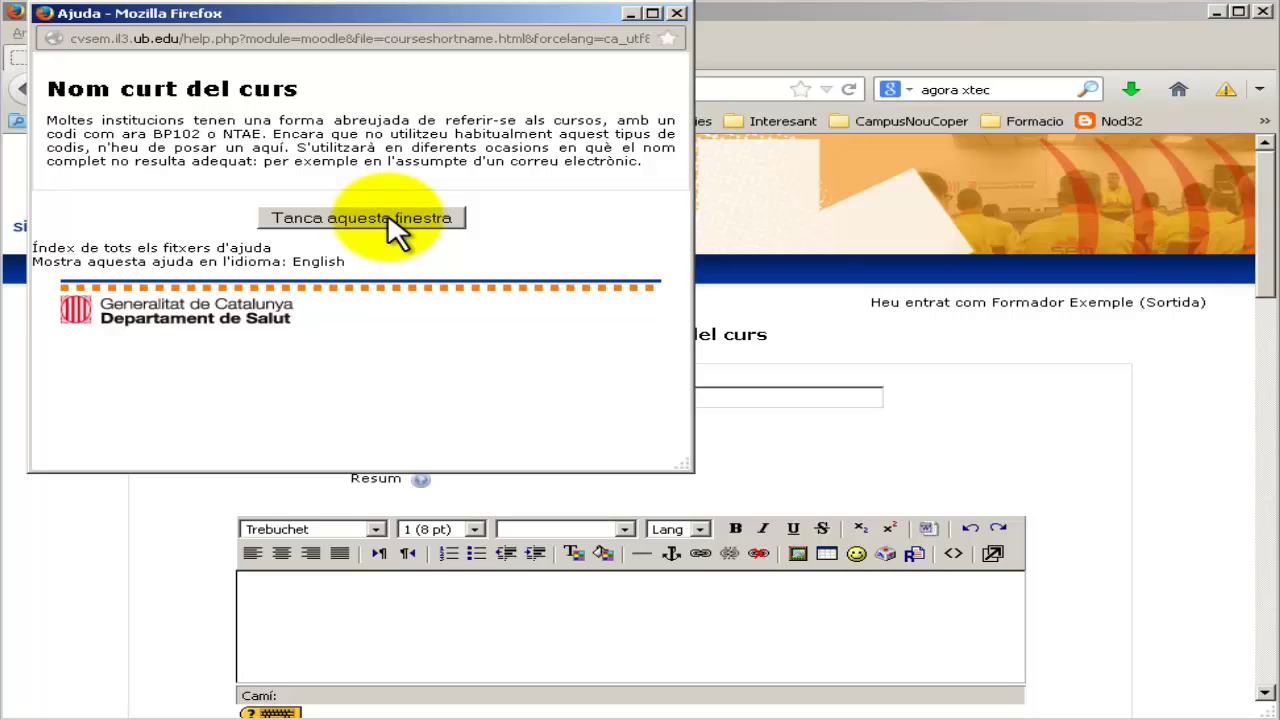
{"action": "left_click", "coordinate": [390, 219]}
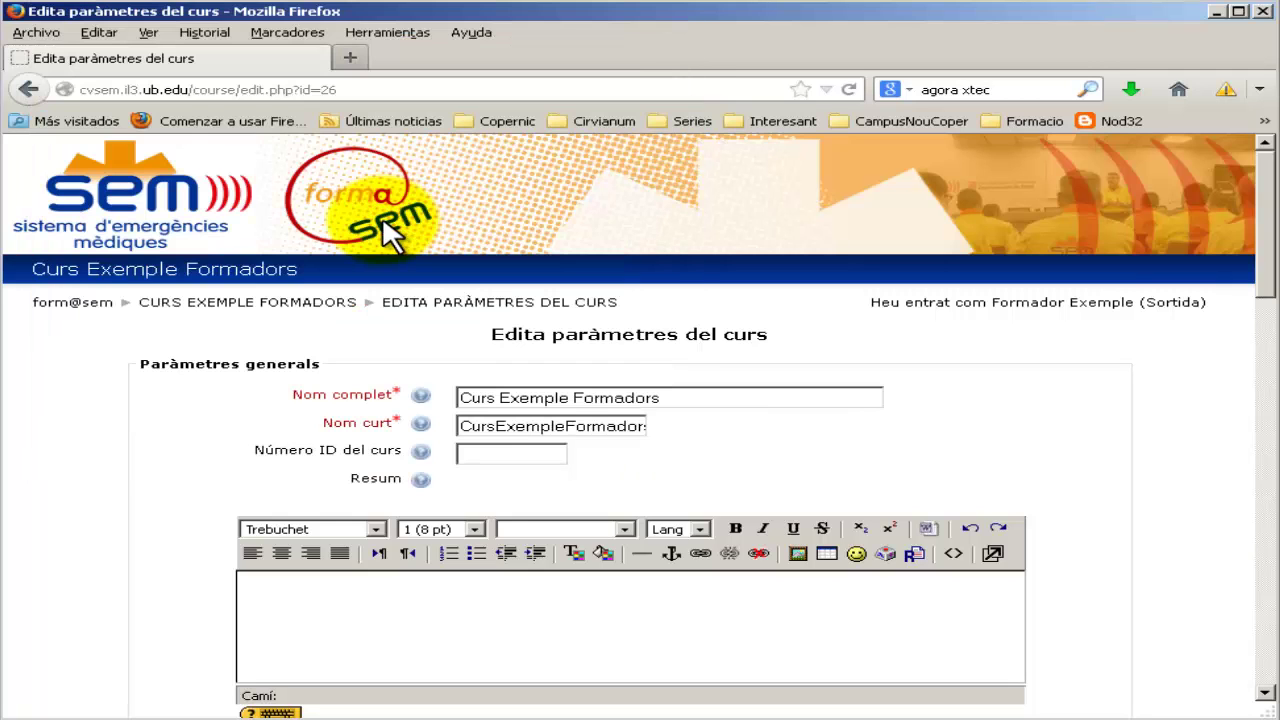
Enter the course summary "Podem afegir una descripció al curs...." and set the course format to Format per temes.
{"action": "left_click", "coordinate": [400, 604]}
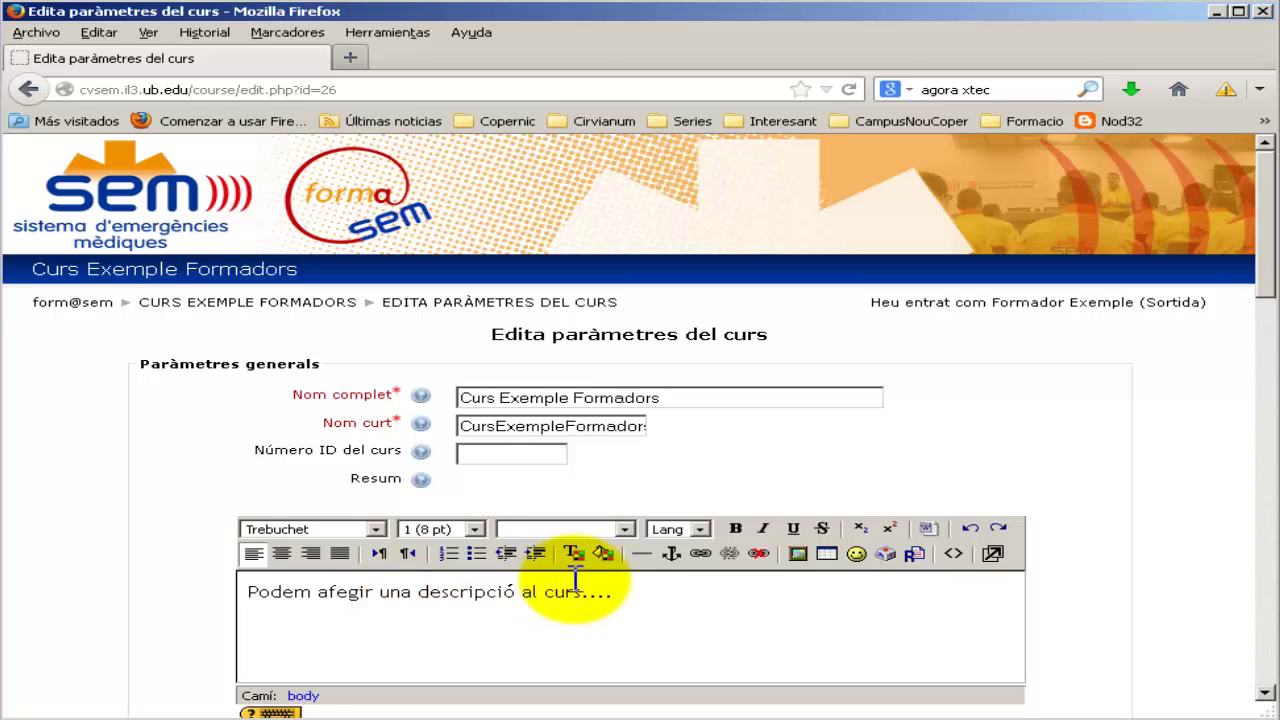
{"action": "left_click_drag", "start_coordinate": [1267, 255], "coordinate": [1266, 409]}
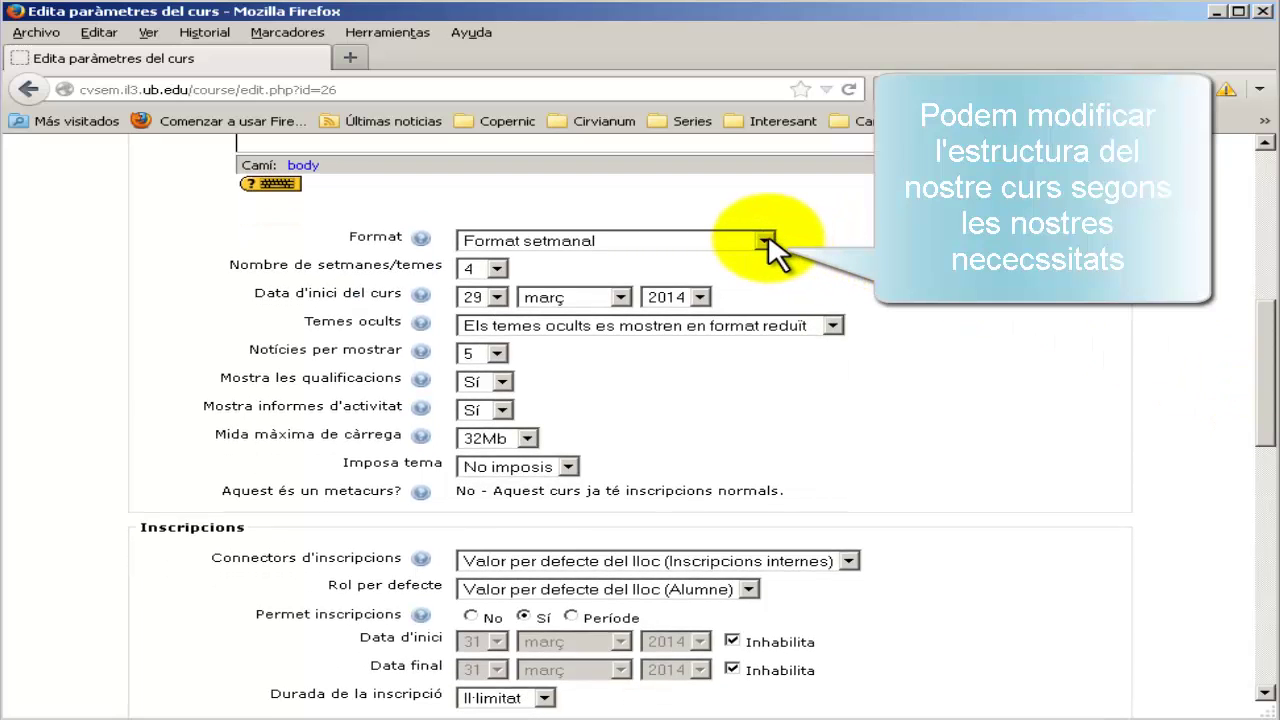
{"action": "left_click", "coordinate": [766, 240]}
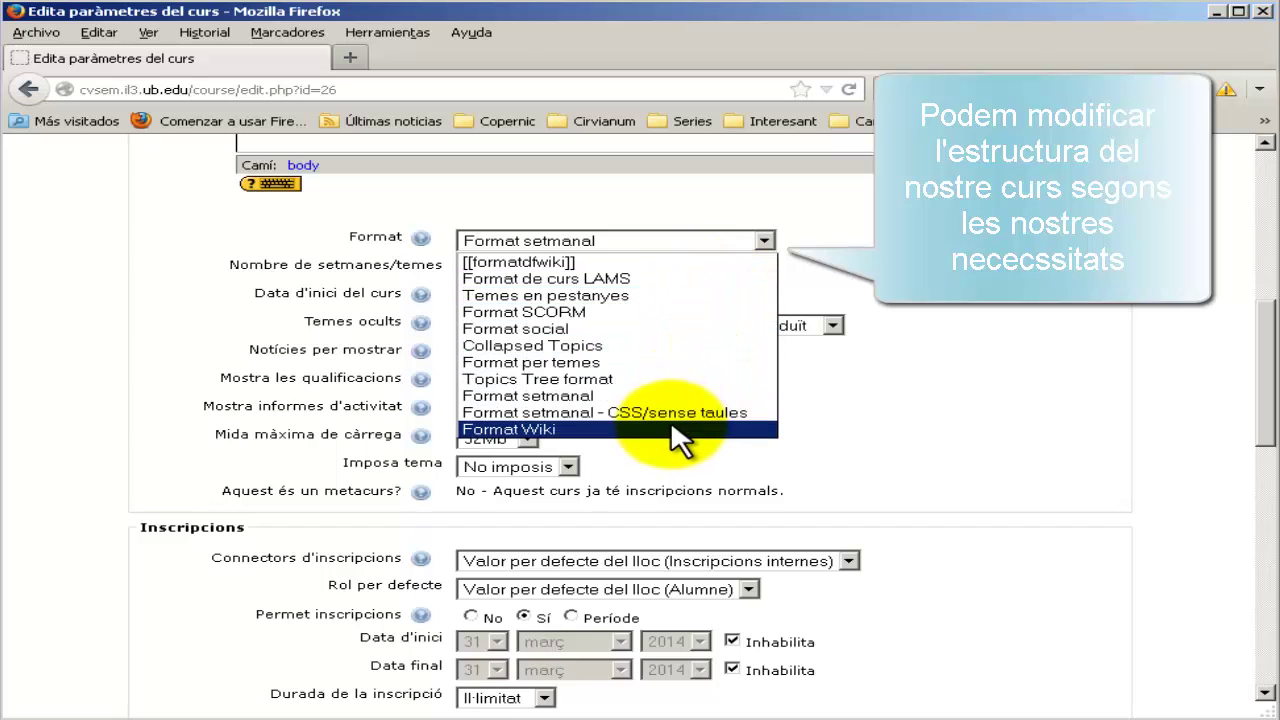
{"action": "left_click", "coordinate": [665, 362]}
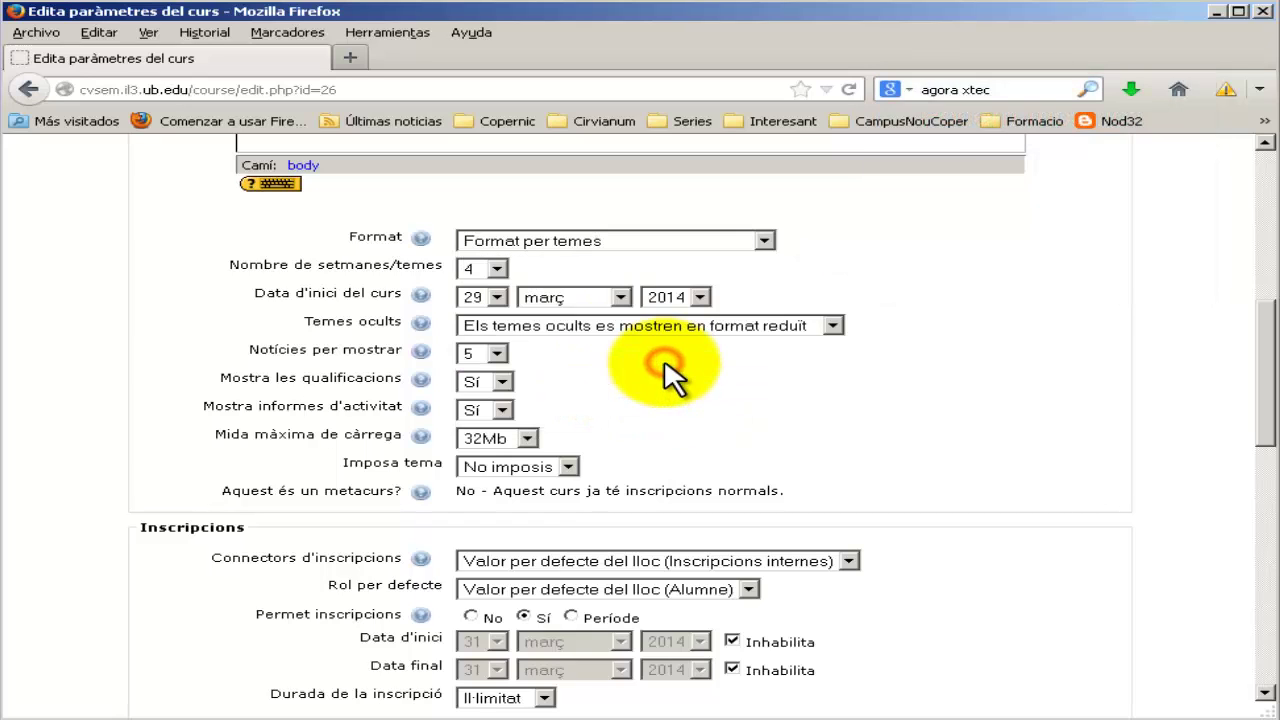
Set the number of topics to 5 and the course start date to 5 maig 2014.
{"action": "left_click", "coordinate": [496, 268]}
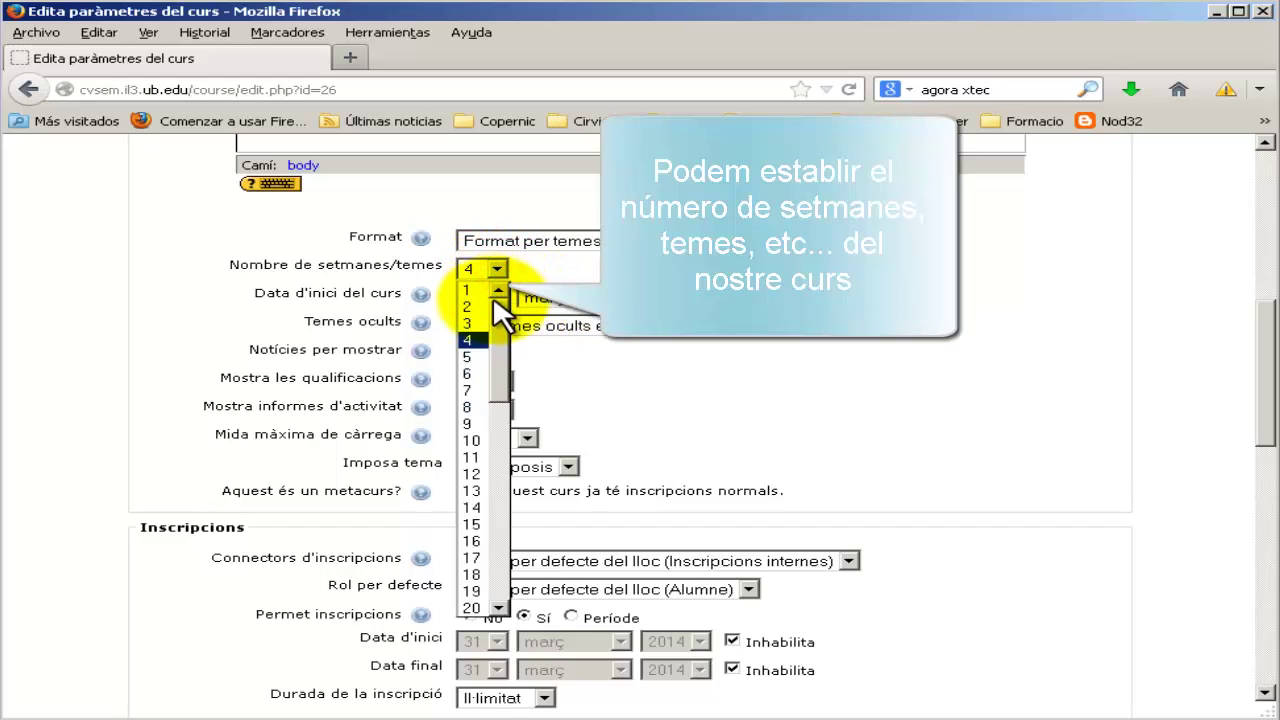
{"action": "left_click", "coordinate": [470, 357]}
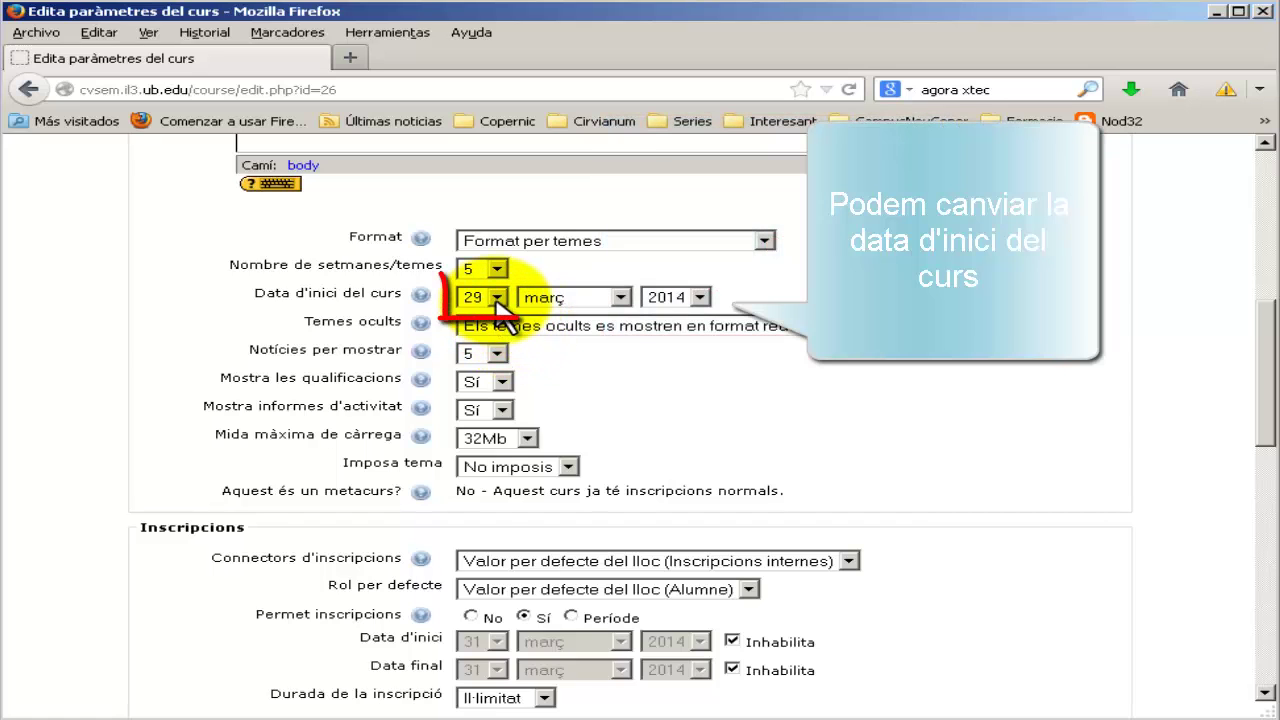
{"action": "left_click", "coordinate": [497, 297]}
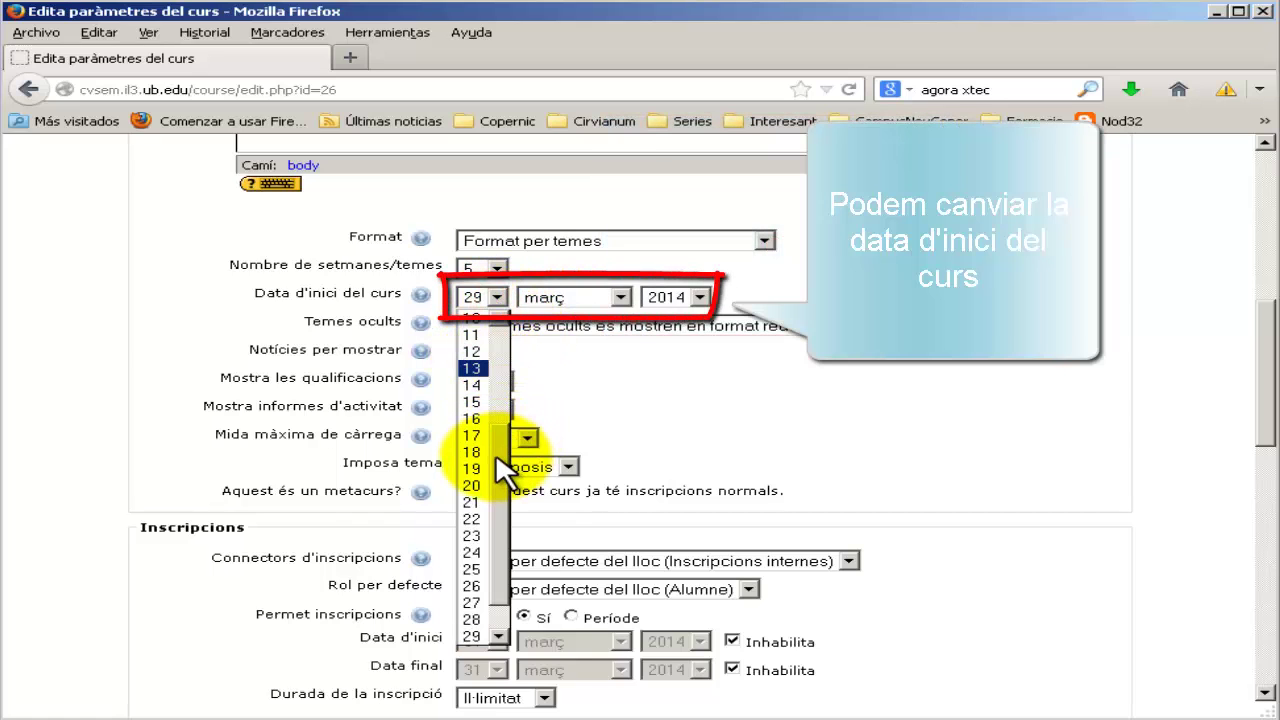
{"action": "scroll", "coordinate": [503, 400], "scroll_direction": "up", "scroll_amount": 3}
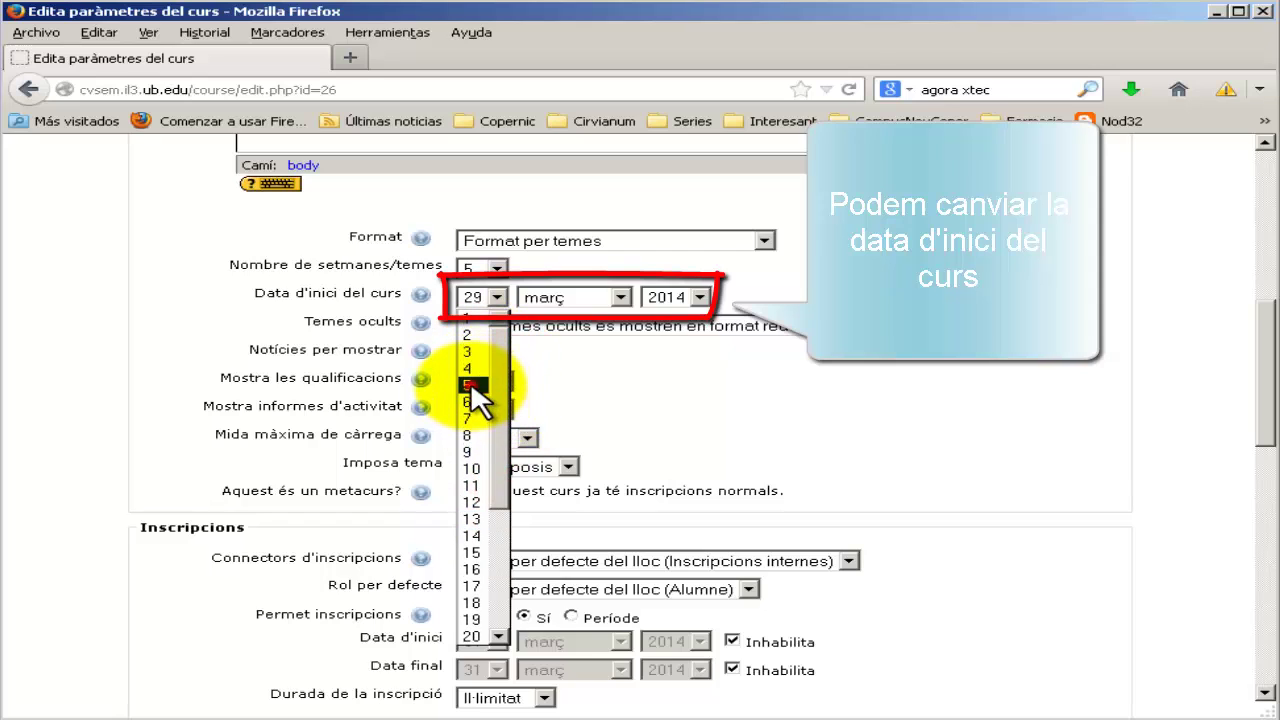
{"action": "left_click", "coordinate": [478, 386]}
{"action": "left_click", "coordinate": [590, 297]}
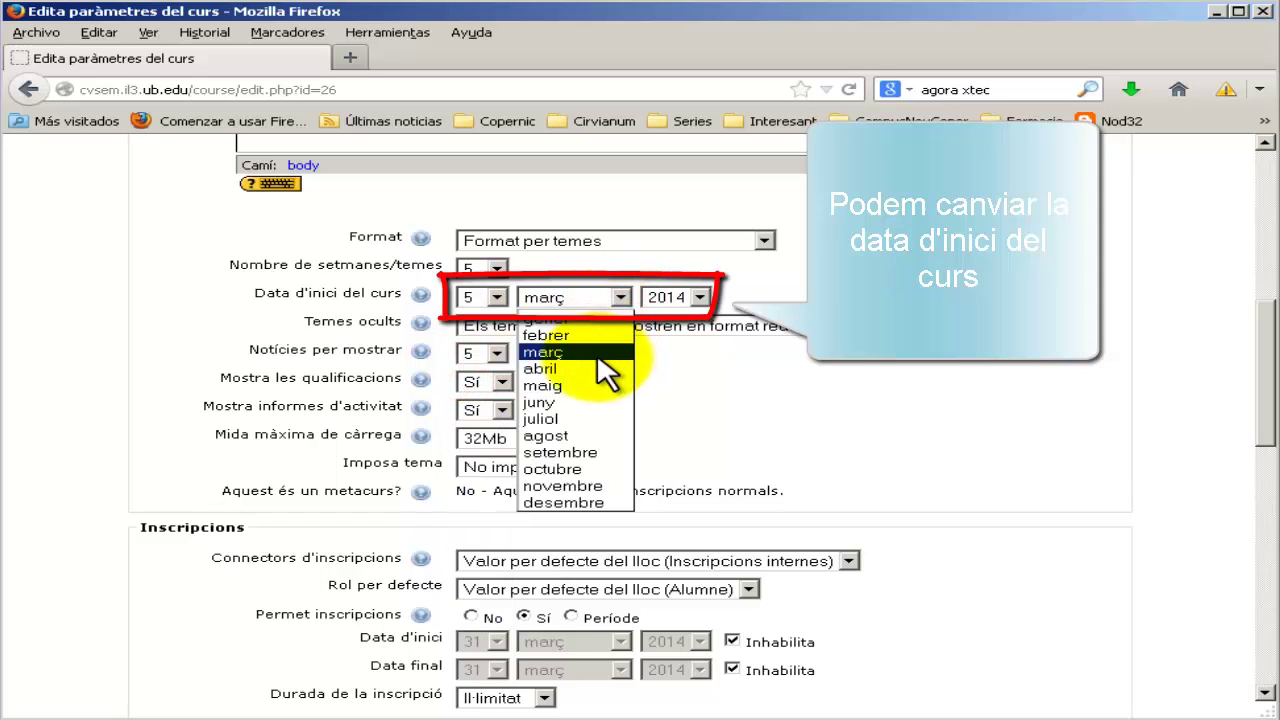
{"action": "left_click", "coordinate": [590, 385]}
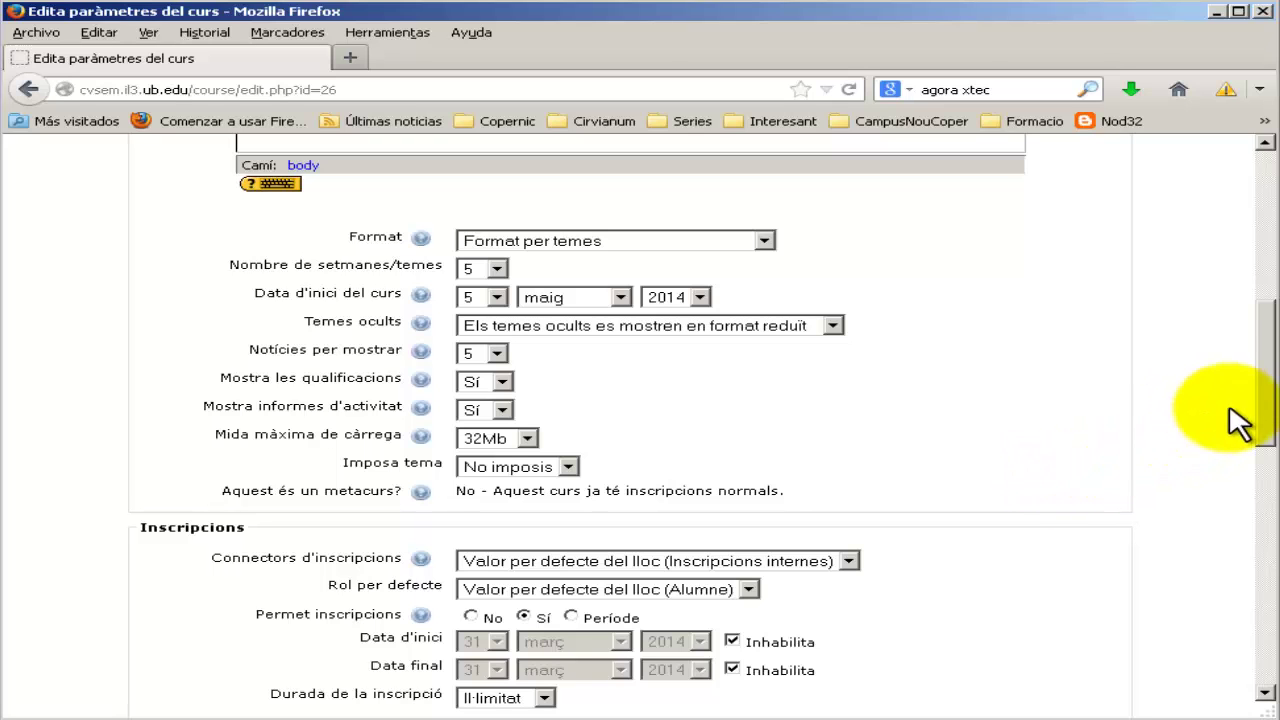
Try the Període option for Permet inscripcions and return it to Sí.
{"action": "left_click_drag", "start_coordinate": [1259, 390], "coordinate": [1259, 477]}
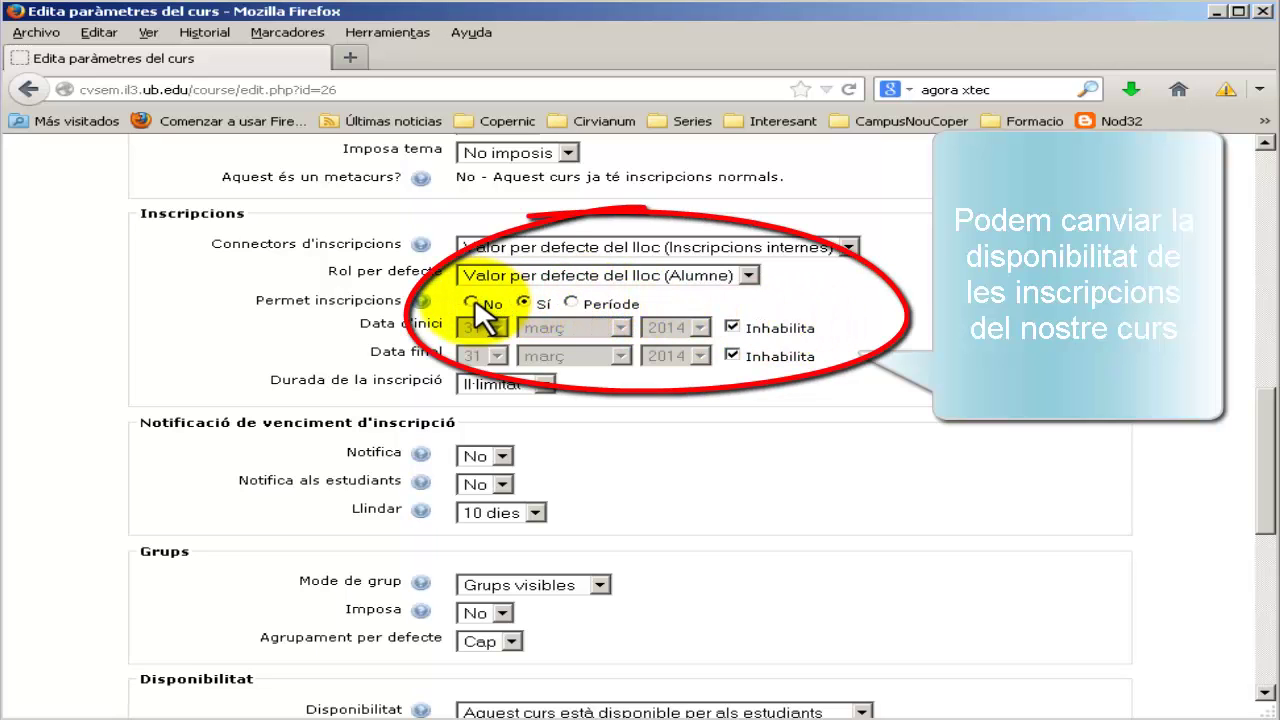
{"action": "left_click", "coordinate": [570, 302]}
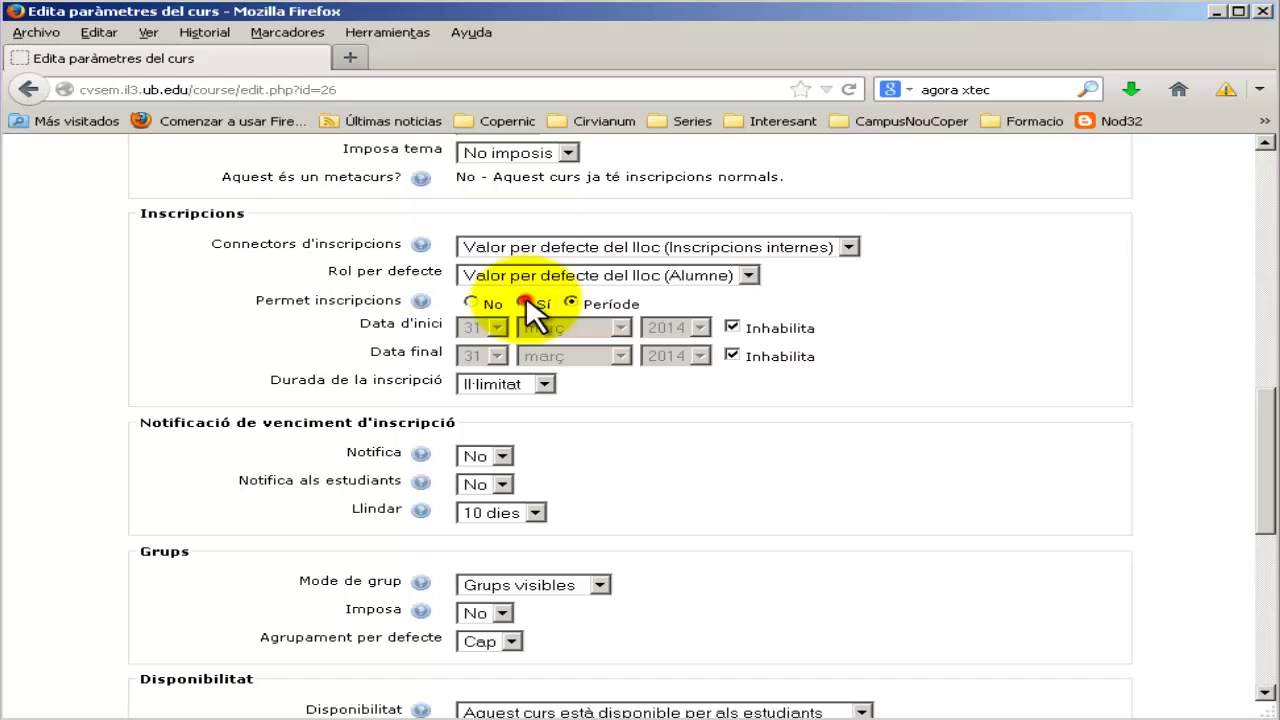
{"action": "left_click", "coordinate": [524, 302]}
Enable the enrolment start and end dates, and disable both again.
{"action": "left_click", "coordinate": [733, 325]}
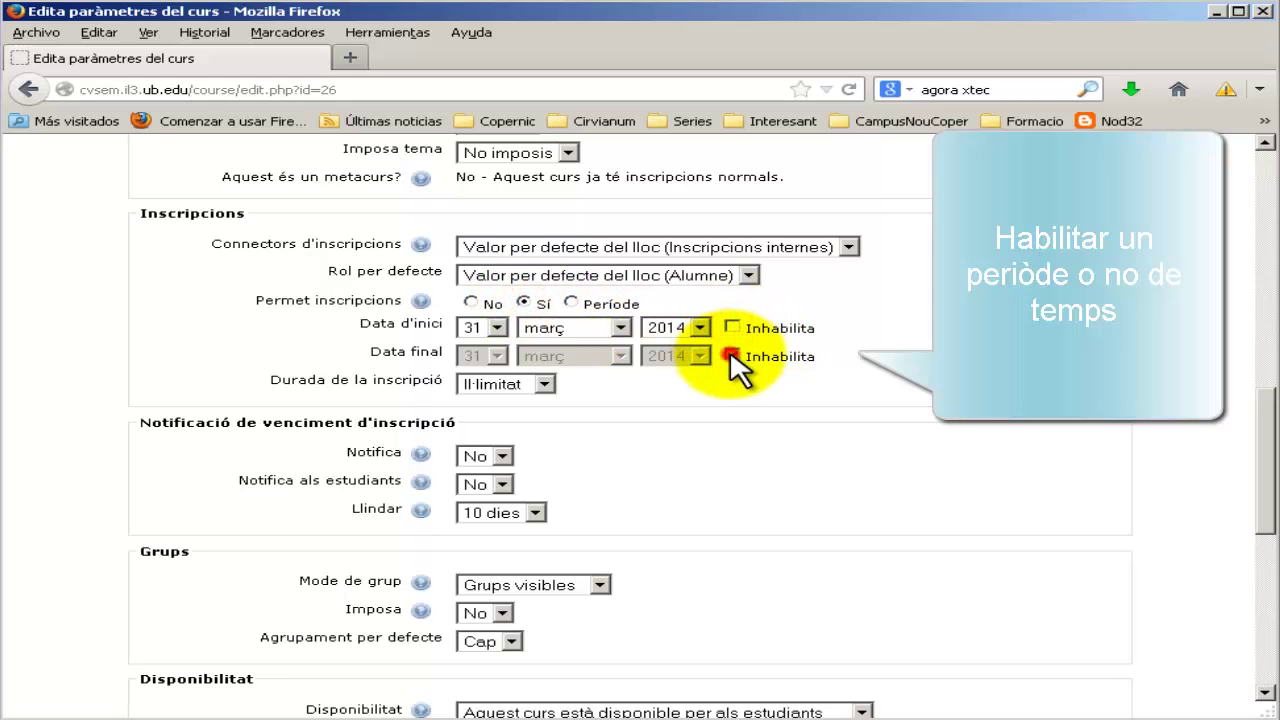
{"action": "left_click", "coordinate": [733, 355]}
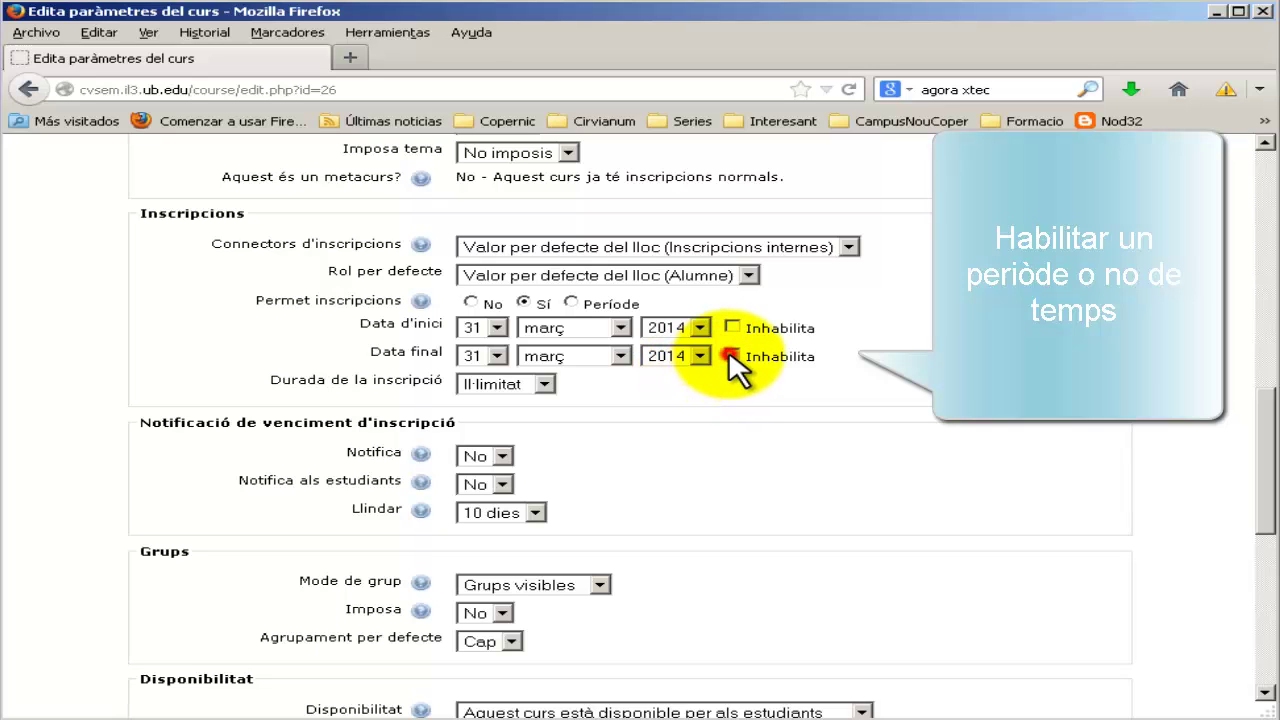
{"action": "left_click", "coordinate": [732, 355]}
{"action": "left_click", "coordinate": [733, 327]}
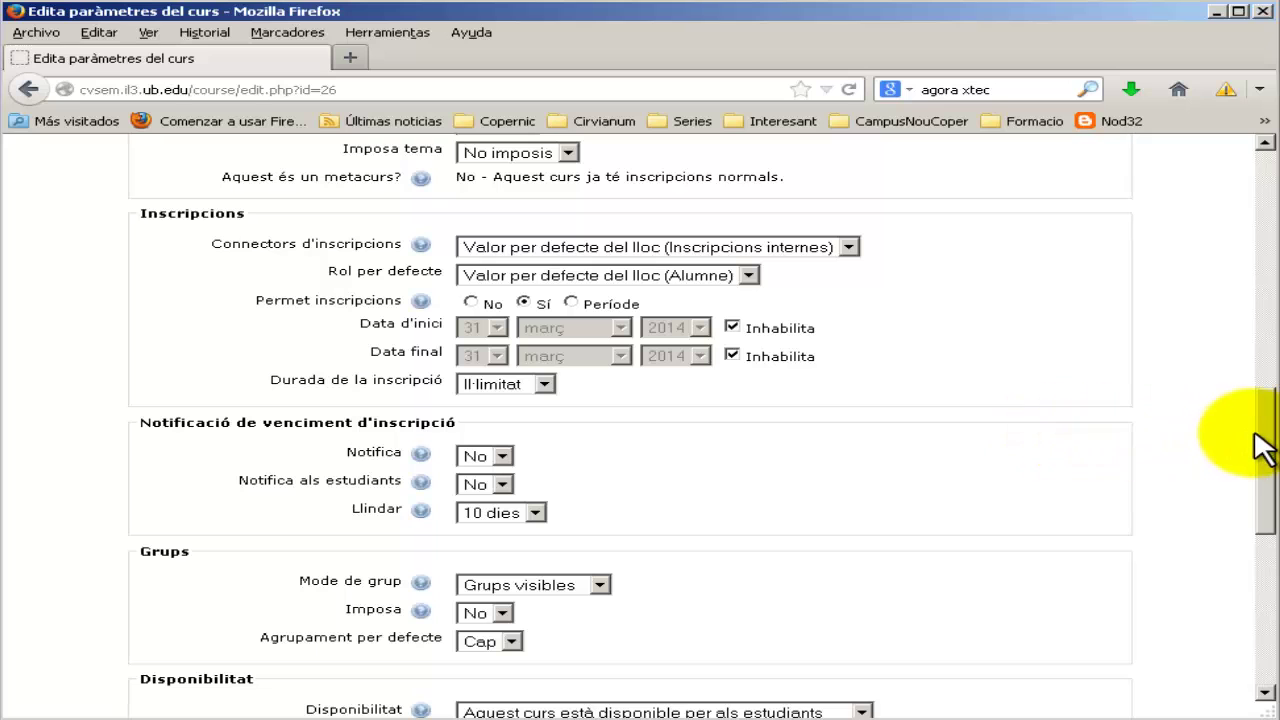
Review the group mode options available in the Grups section.
{"action": "left_click_drag", "start_coordinate": [1264, 432], "coordinate": [1251, 516]}
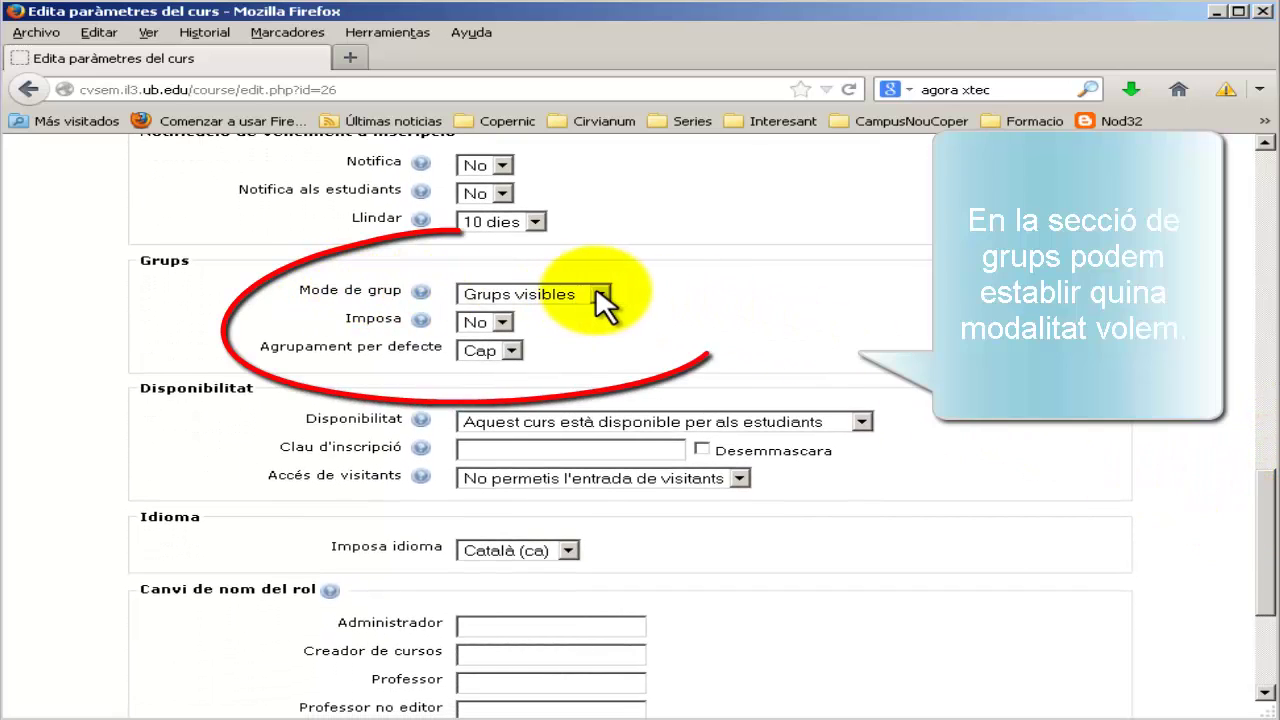
{"action": "left_click", "coordinate": [599, 294]}
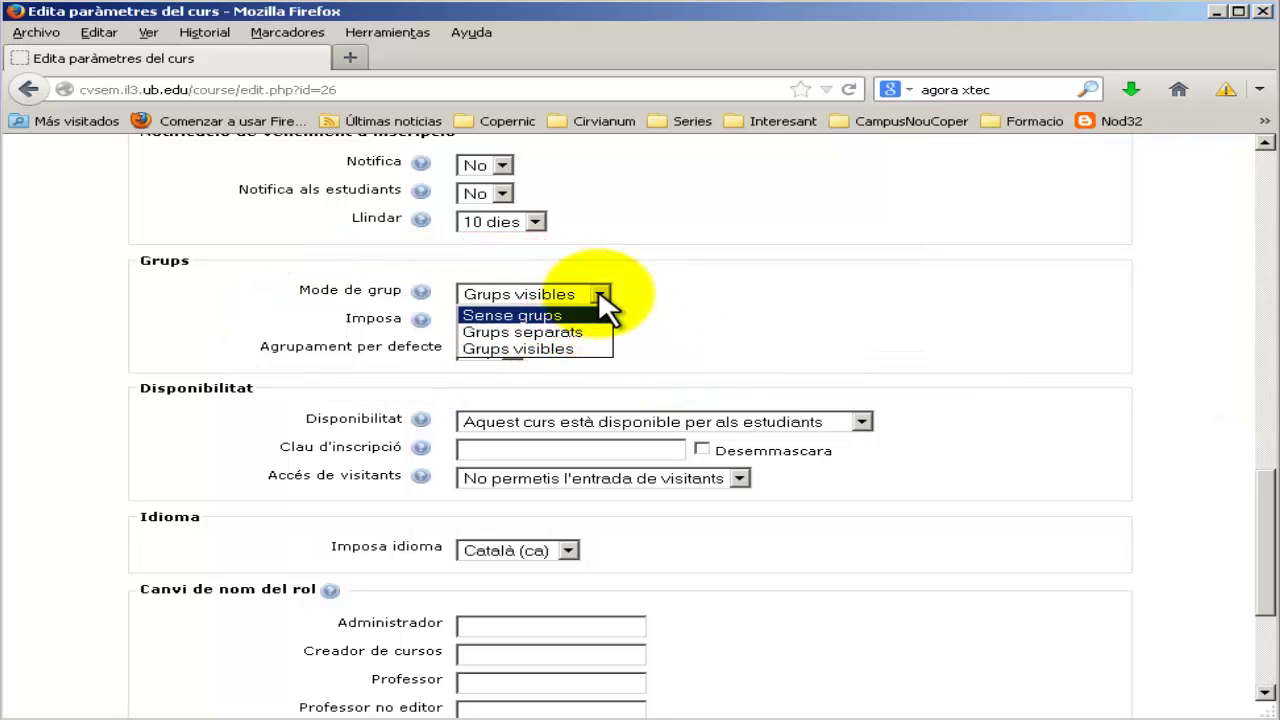
{"action": "left_click", "coordinate": [598, 291]}
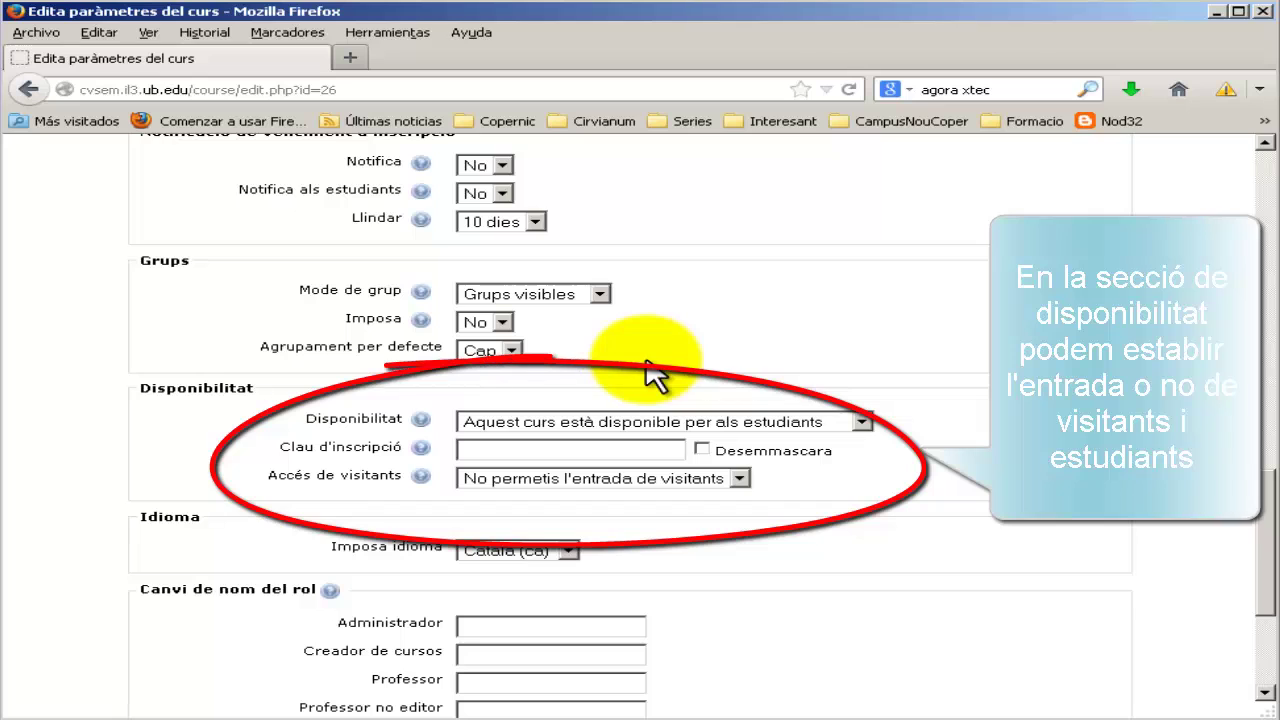
Try making the course unavailable to students and switch it back to available.
{"action": "left_click", "coordinate": [861, 423]}
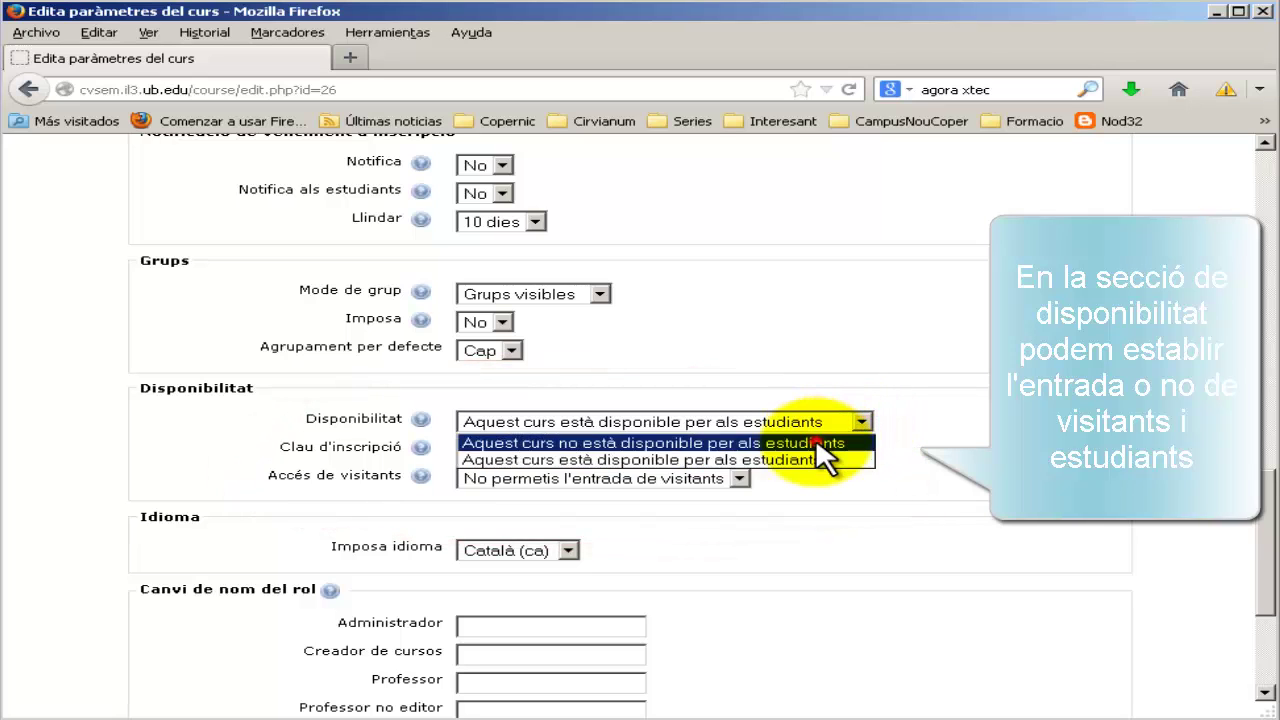
{"action": "left_click", "coordinate": [815, 442]}
{"action": "left_click", "coordinate": [861, 422]}
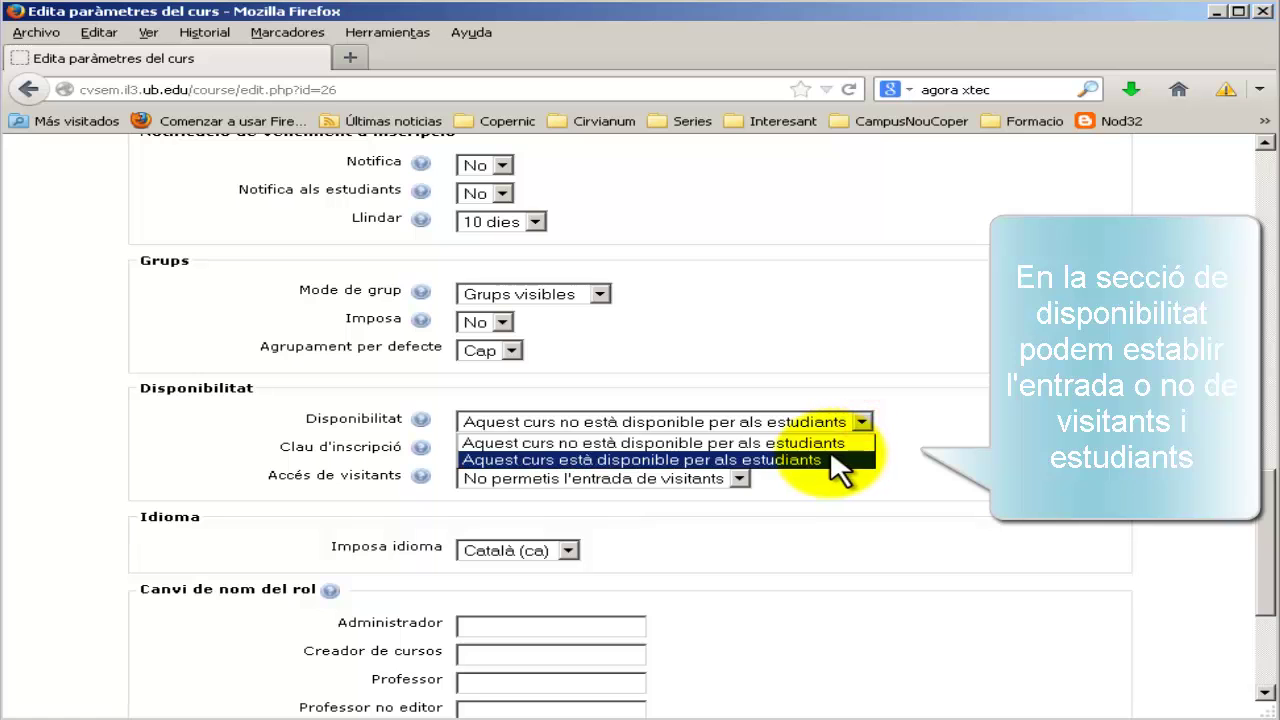
{"action": "left_click", "coordinate": [835, 454]}
Enter an enrolment key in Clau d'inscripció, unmask it to check it, and mask it again.
{"action": "left_click", "coordinate": [669, 447]}
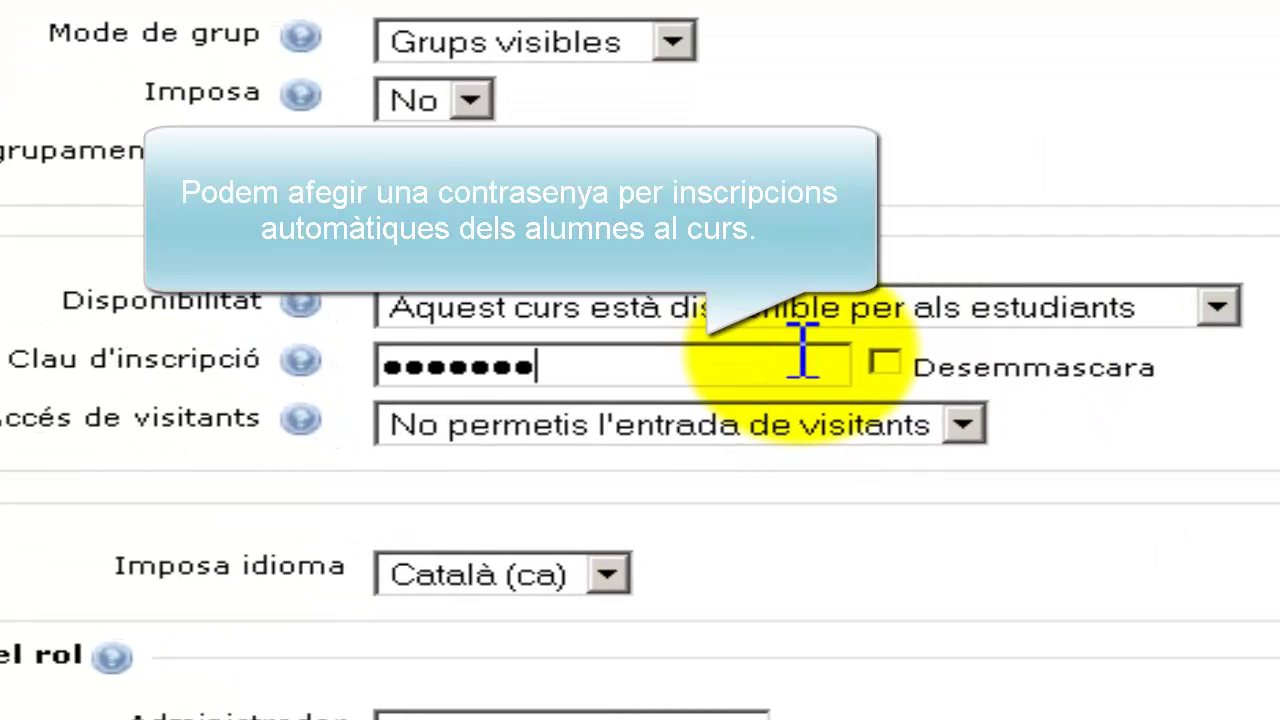
{"action": "left_click", "coordinate": [885, 362]}
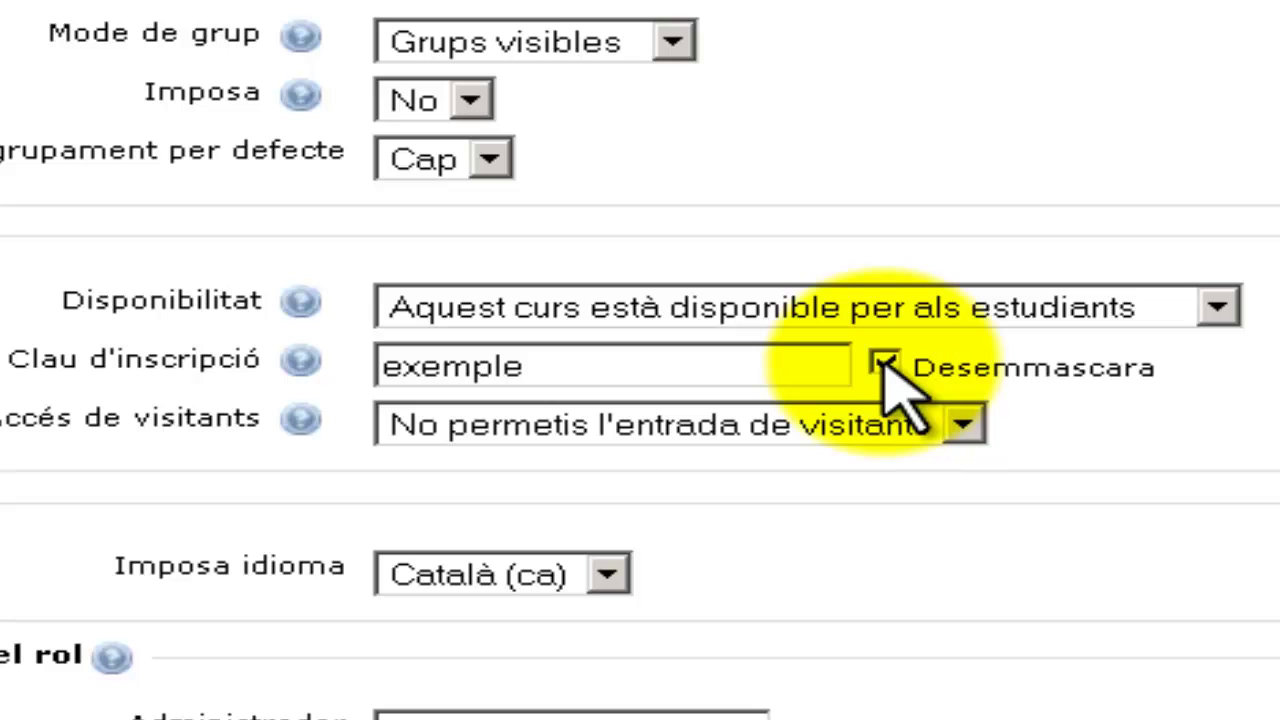
{"action": "left_click", "coordinate": [885, 363]}
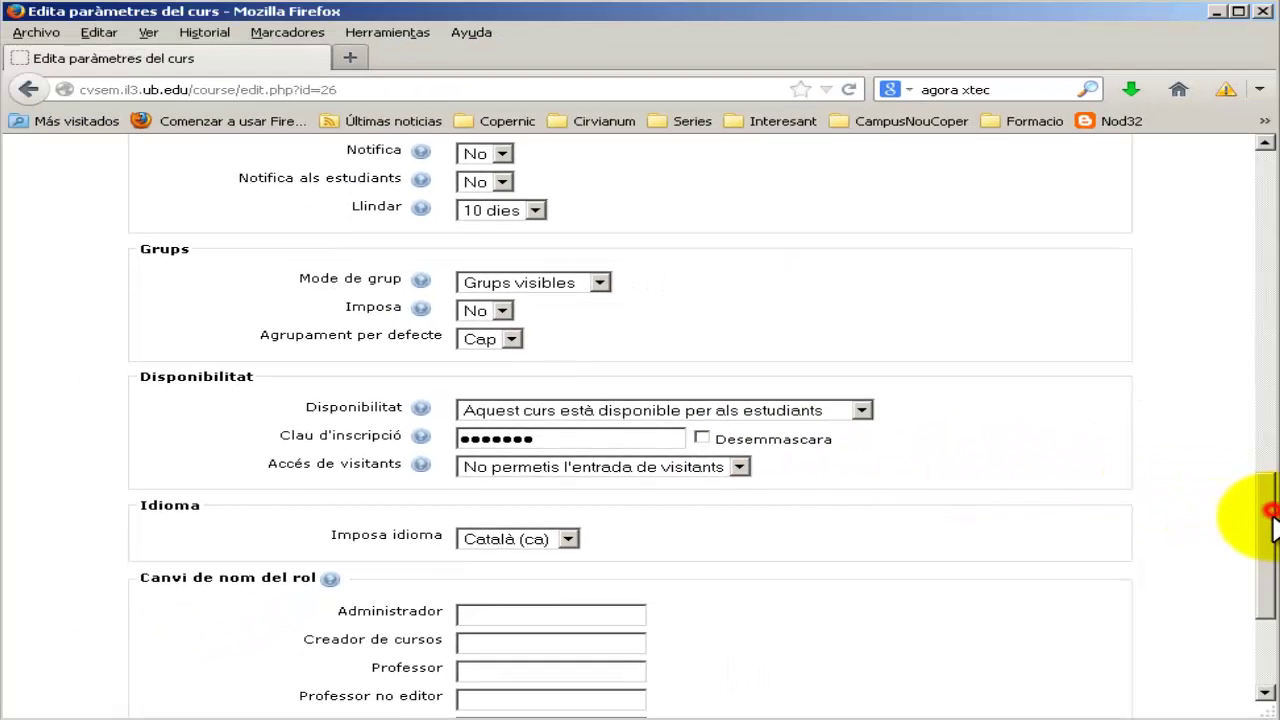
Save the course settings and tell the browser never to remember the password for this site.
{"action": "left_click_drag", "start_coordinate": [1272, 522], "coordinate": [1258, 586]}
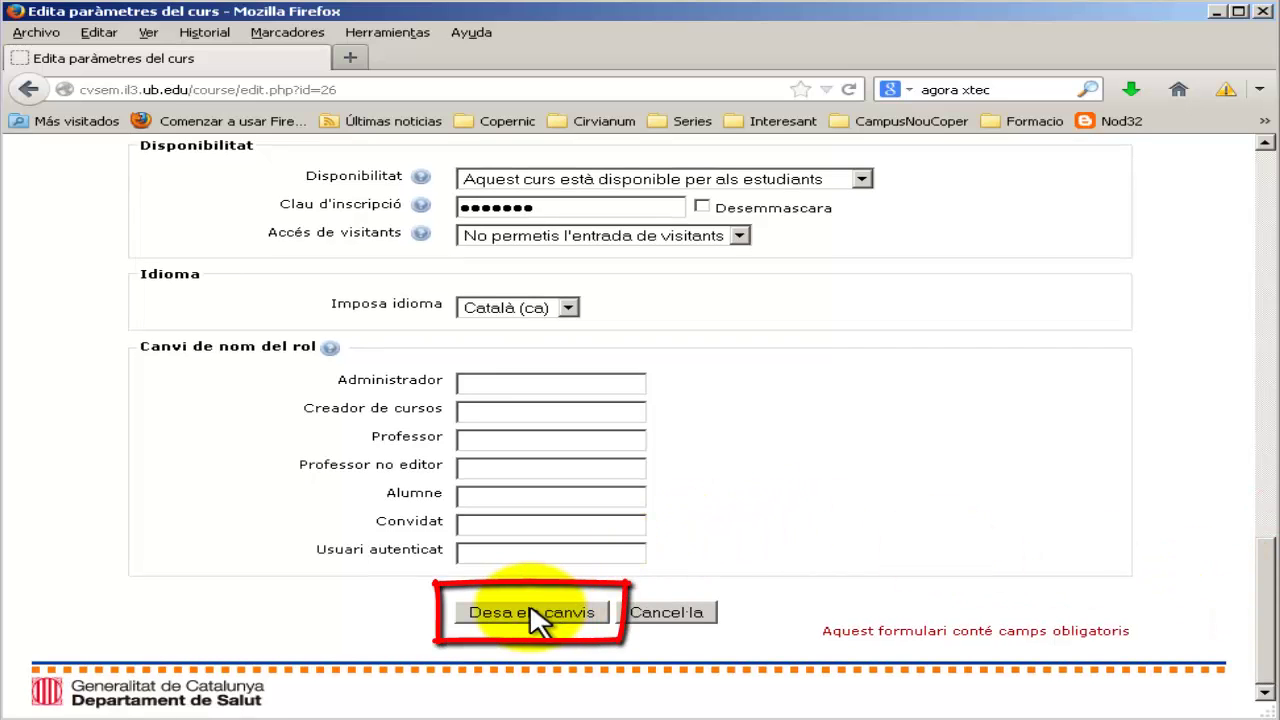
{"action": "left_click", "coordinate": [535, 618]}
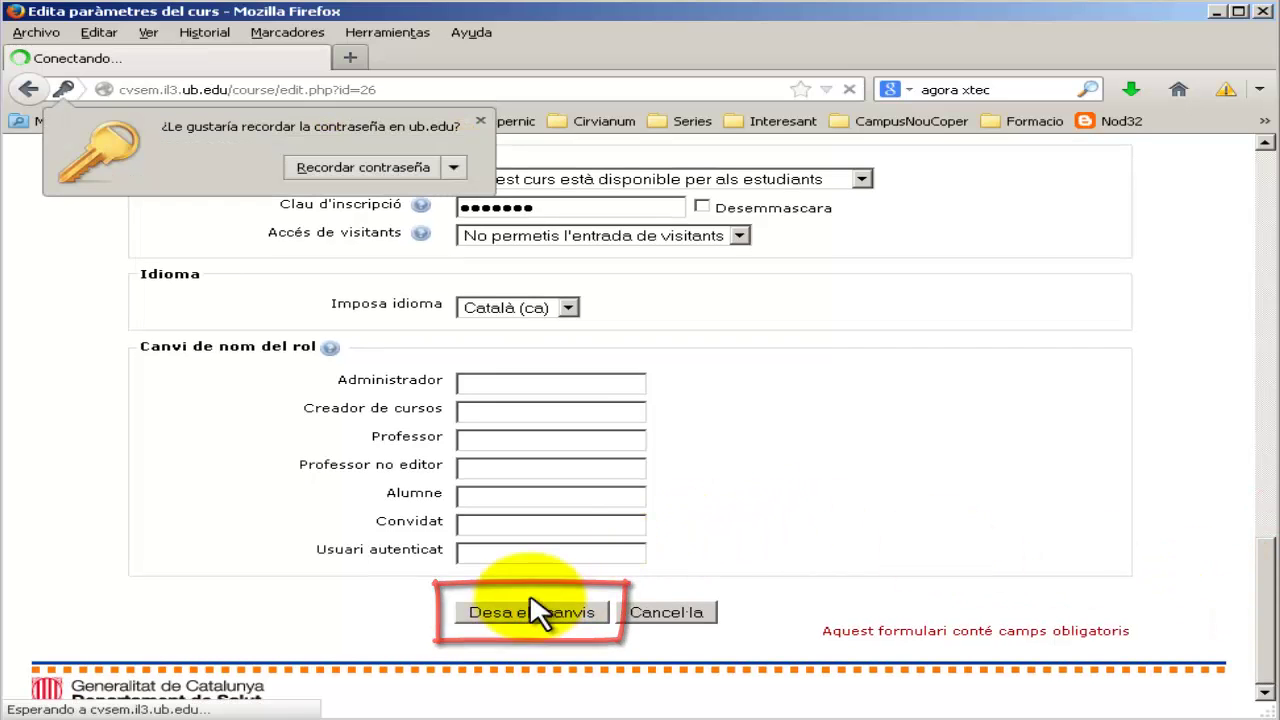
{"action": "left_click", "coordinate": [453, 167]}
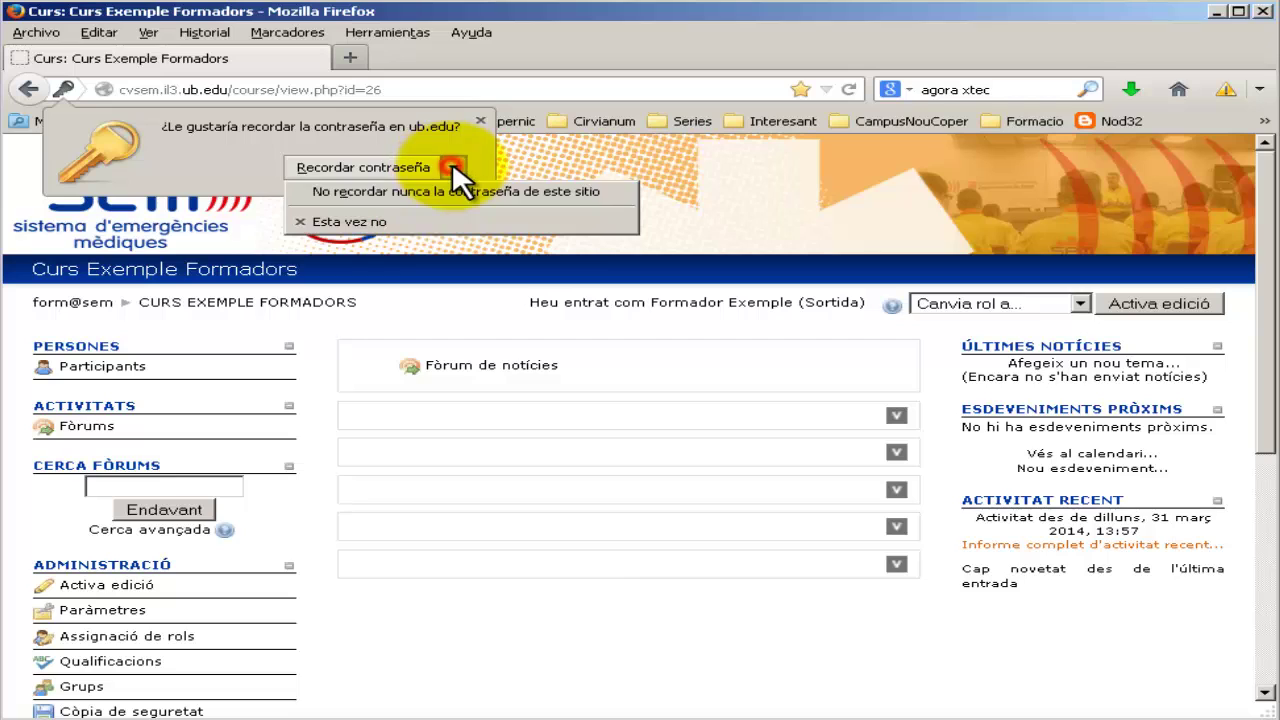
{"action": "left_click", "coordinate": [430, 188]}
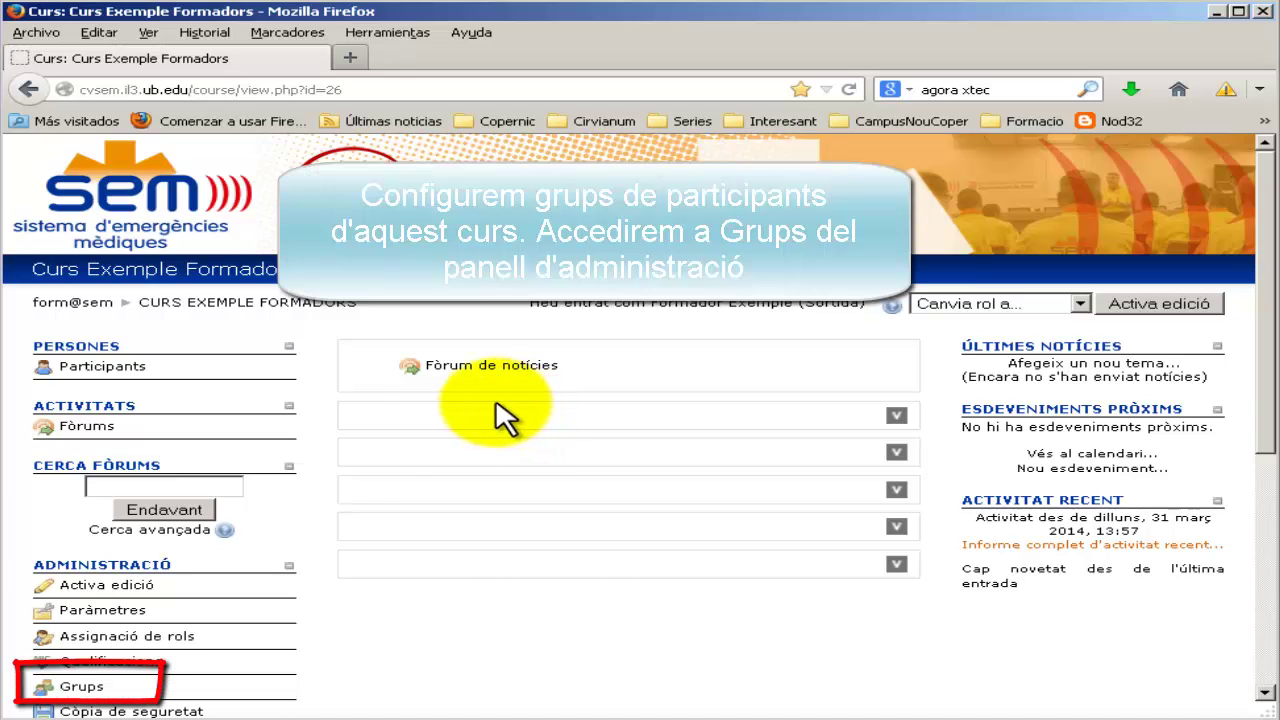
Start a new group in the course's Grups page, named "Exemple crear grup2" with the description "descripció....".
{"action": "left_click", "coordinate": [82, 688]}
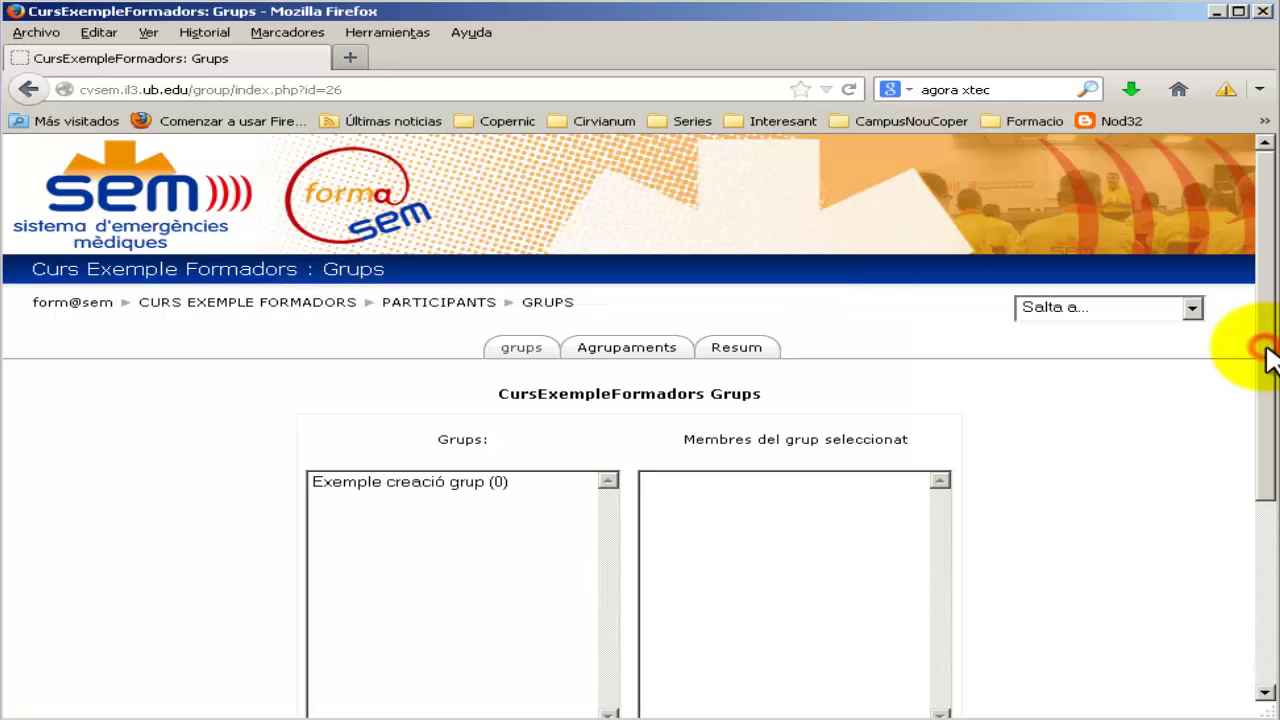
{"action": "left_click_drag", "start_coordinate": [1268, 355], "coordinate": [1266, 500]}
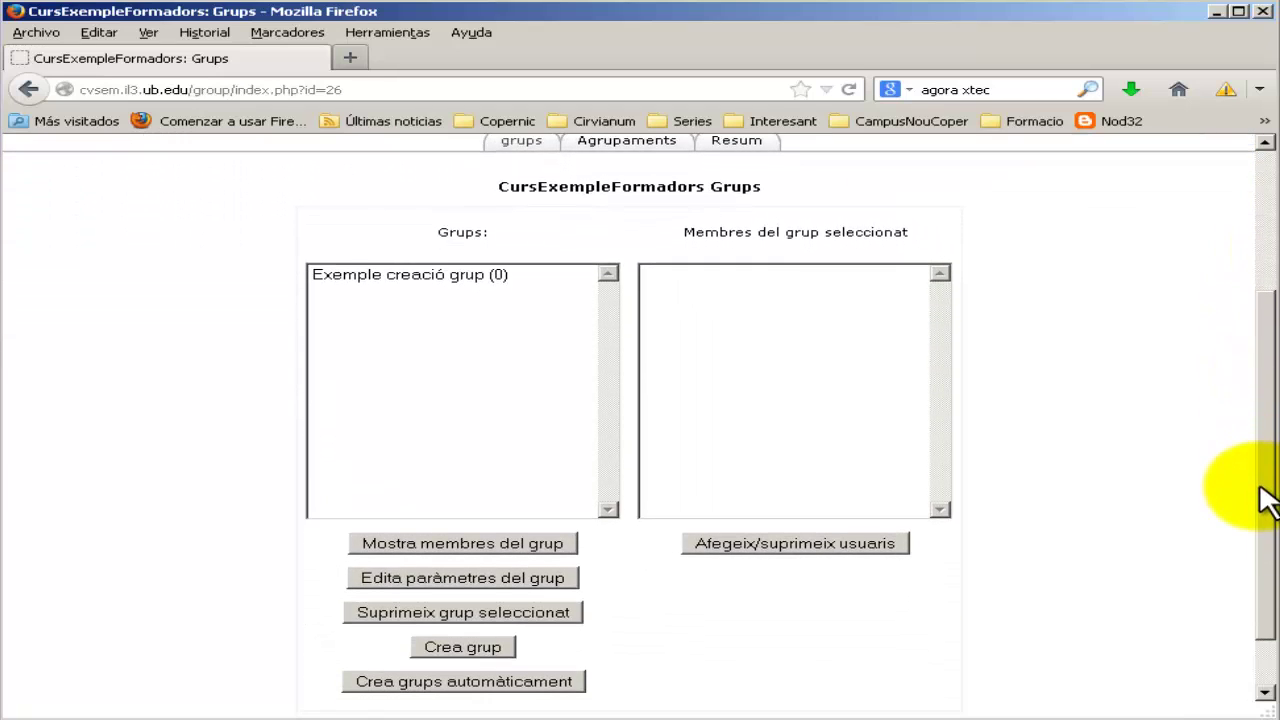
{"action": "left_click", "coordinate": [476, 645]}
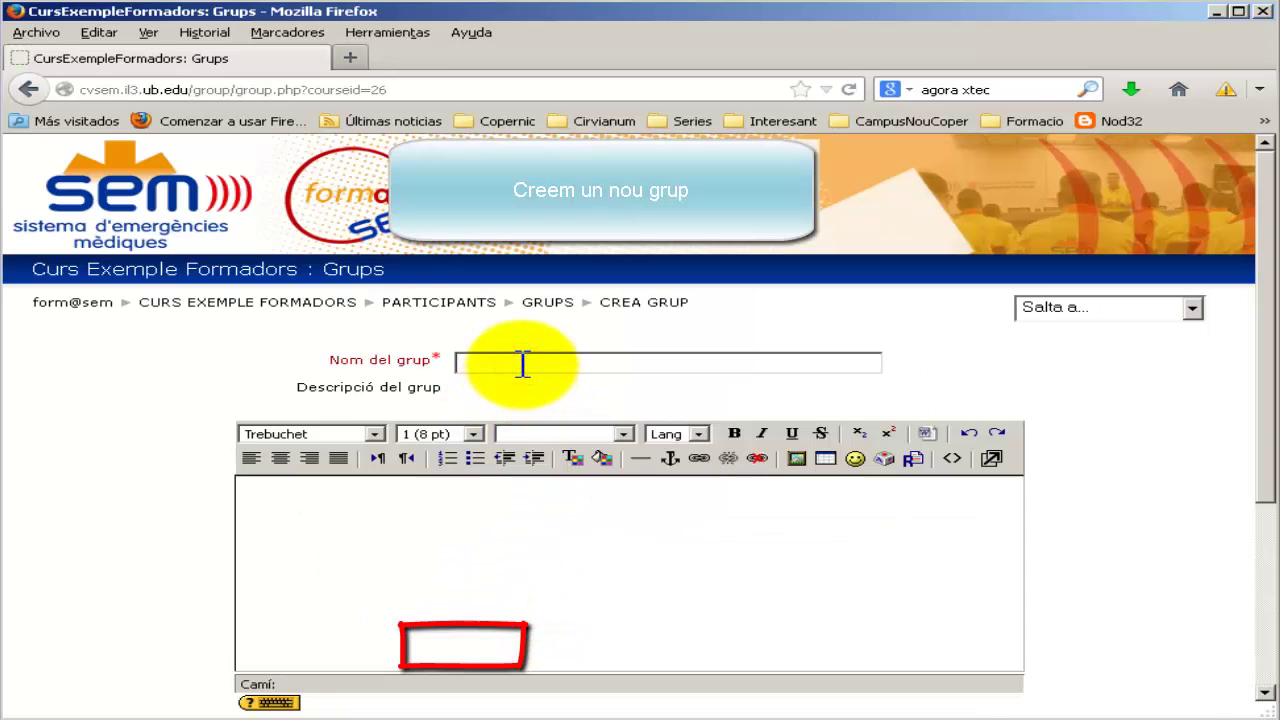
{"action": "type", "text": "Exemple crear grup2"}
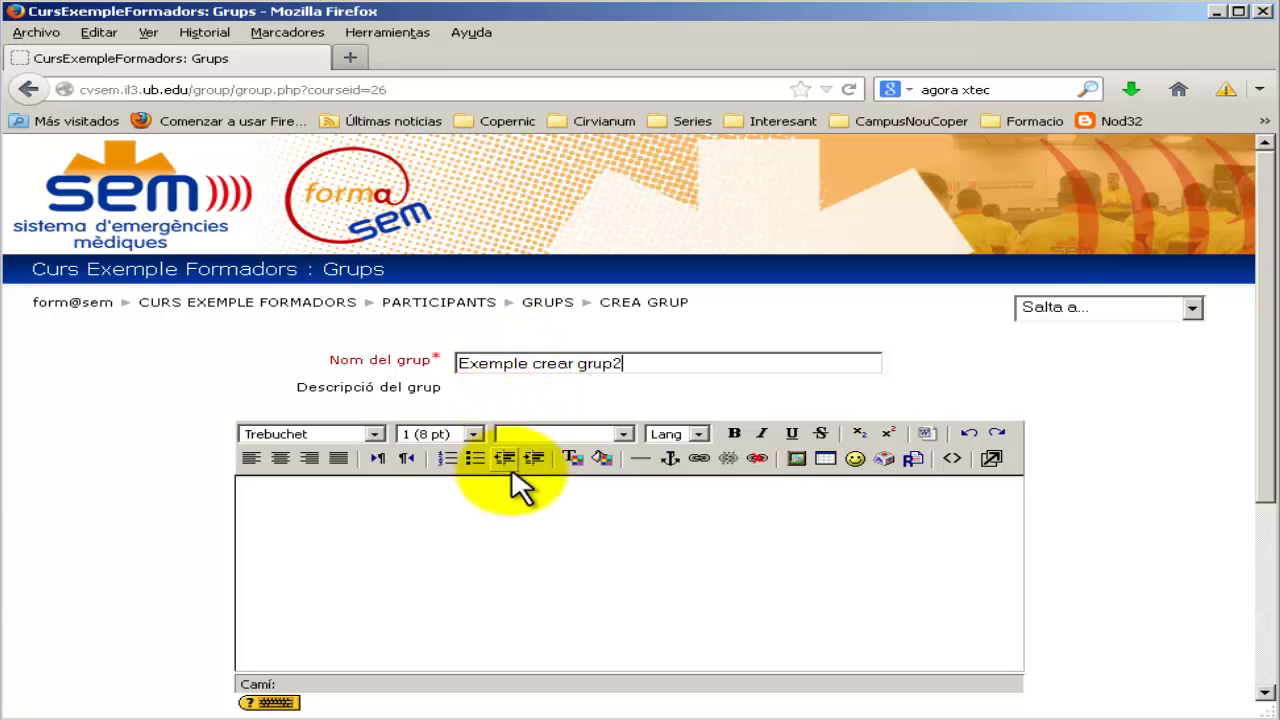
{"action": "left_click", "coordinate": [492, 513]}
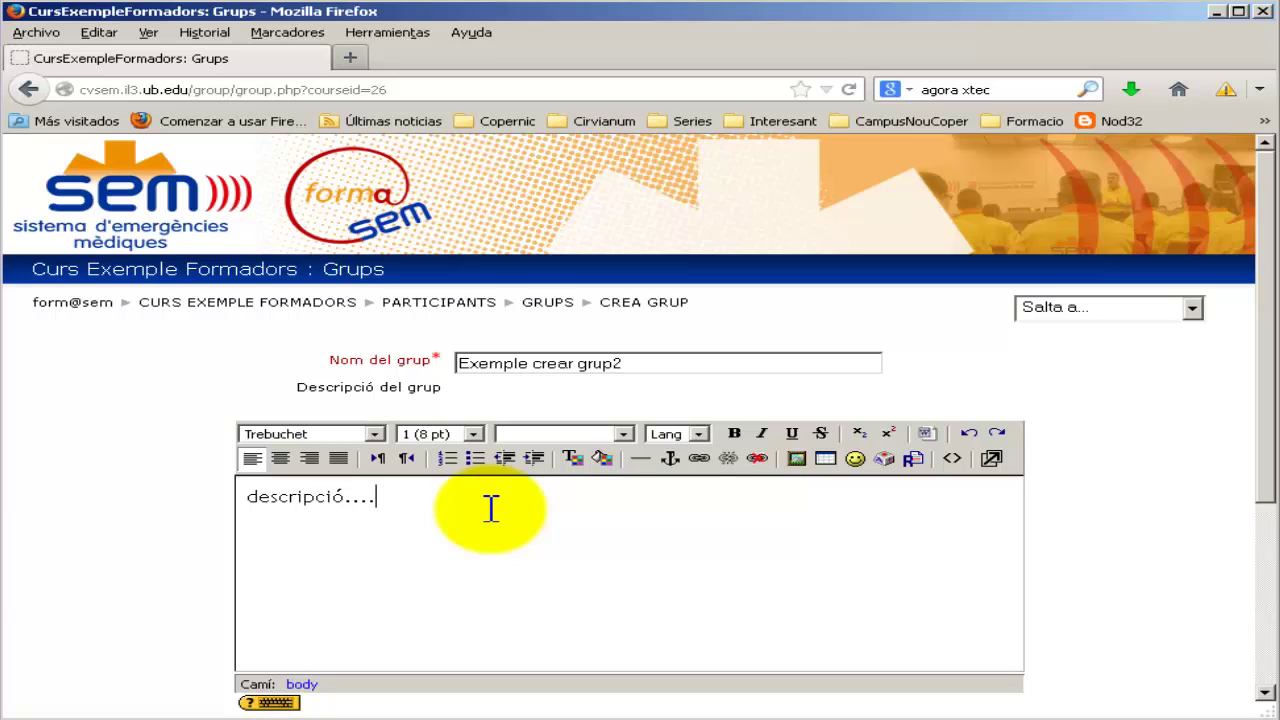
Enter an enrolment key for the new group in Clau d'inscripció, unmask it, and save the group.
{"action": "left_click_drag", "start_coordinate": [1263, 375], "coordinate": [1106, 543]}
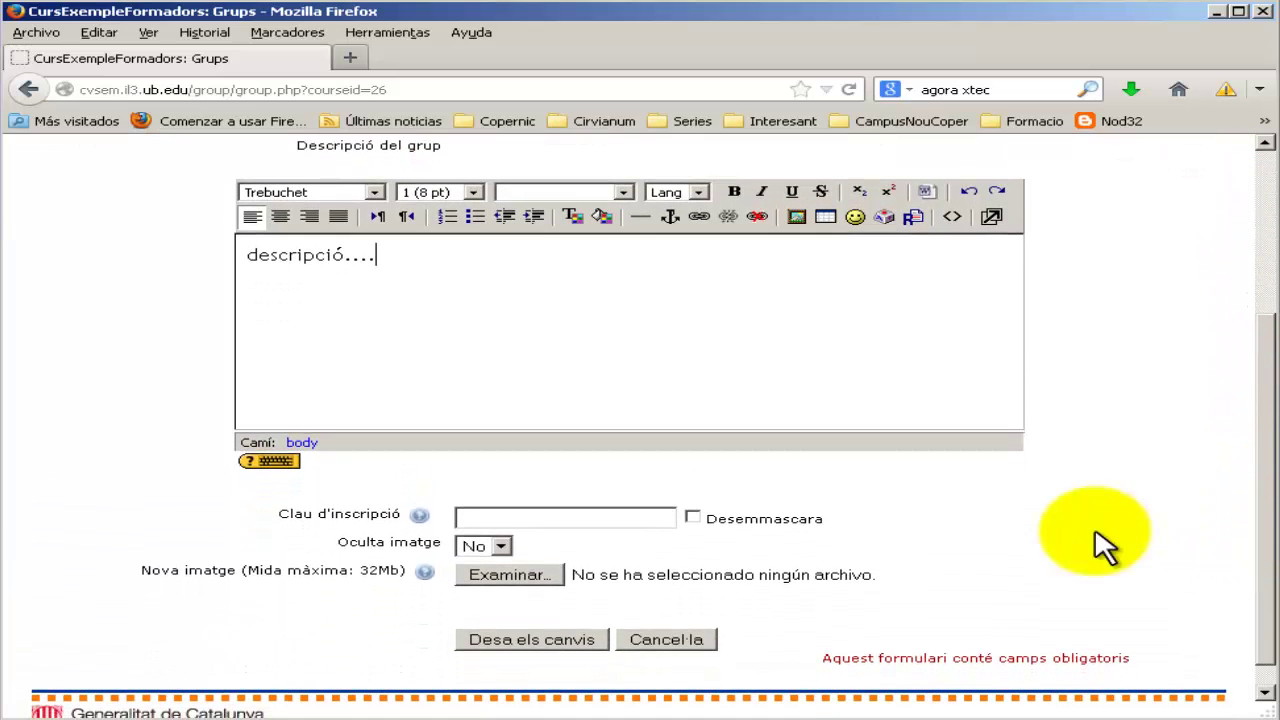
{"action": "left_click", "coordinate": [692, 518]}
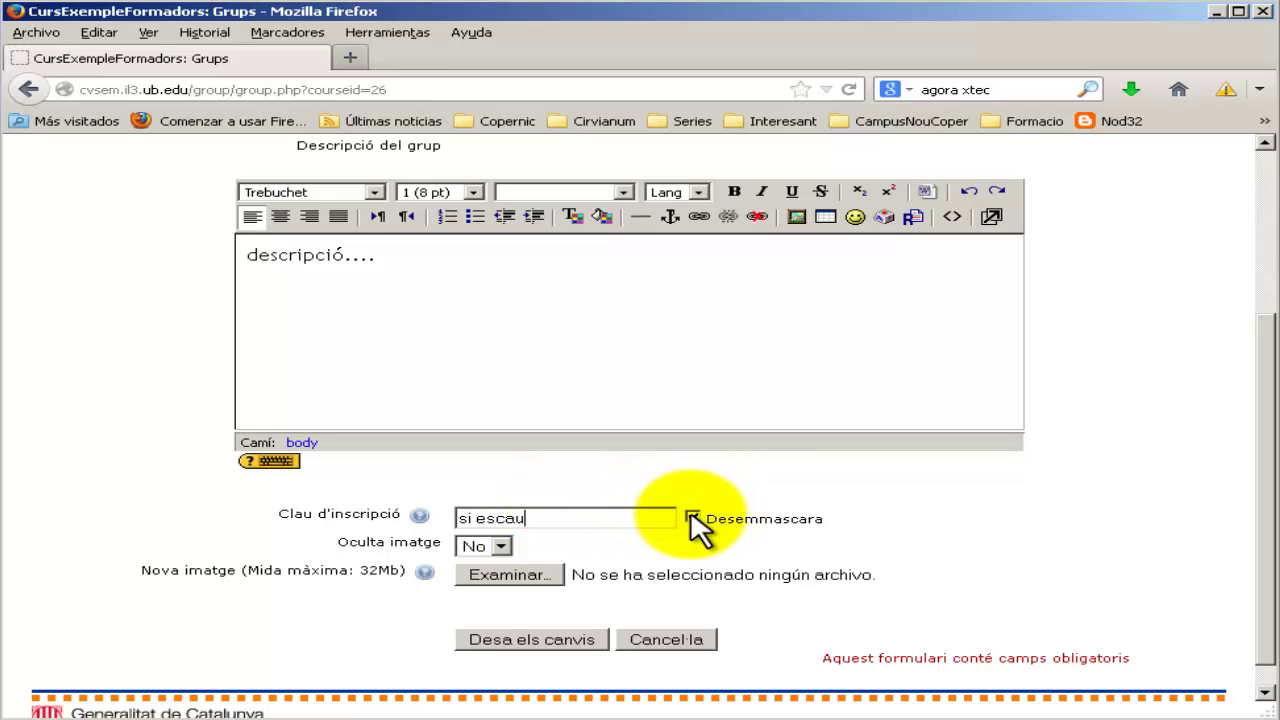
{"action": "left_click", "coordinate": [554, 639]}
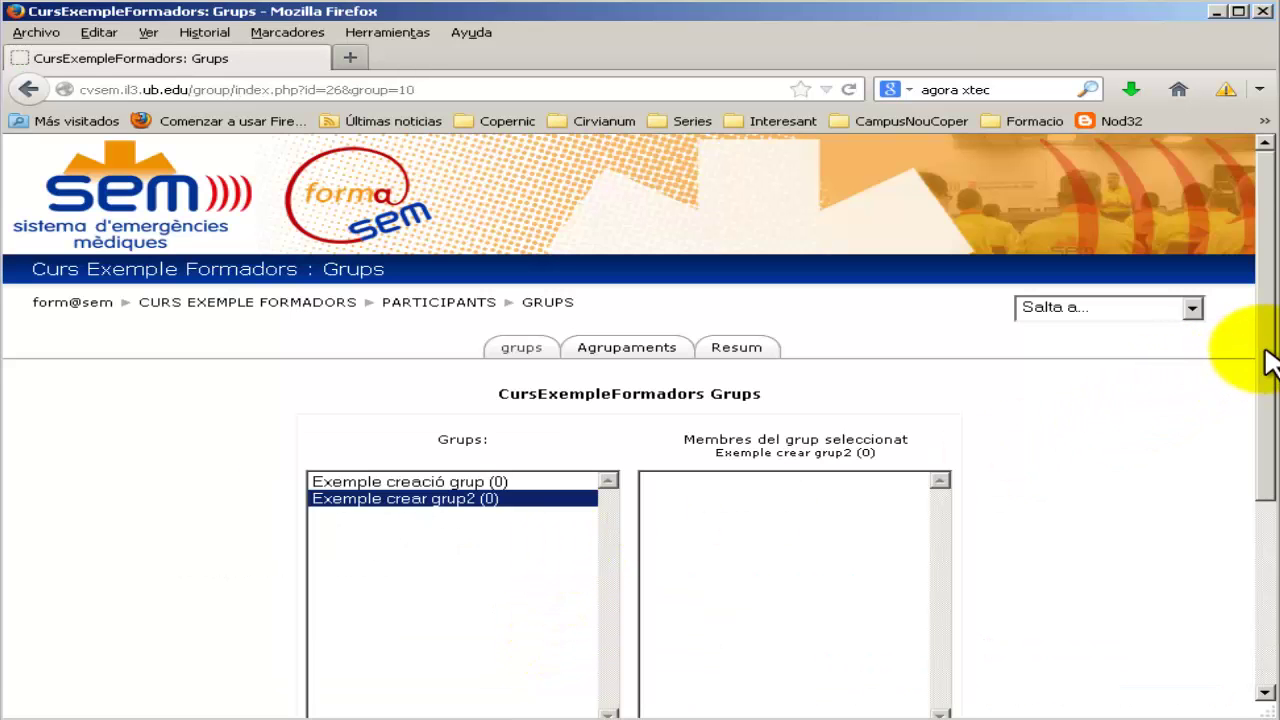
Add students alumne6, alumne3, alumne8, alumne5 and alumne2 to the group Exemple creació grup, and return to the groups list.
{"action": "left_click_drag", "start_coordinate": [1266, 350], "coordinate": [1258, 435]}
{"action": "scroll", "coordinate": [1250, 440], "scroll_direction": "down", "scroll_amount": 1}
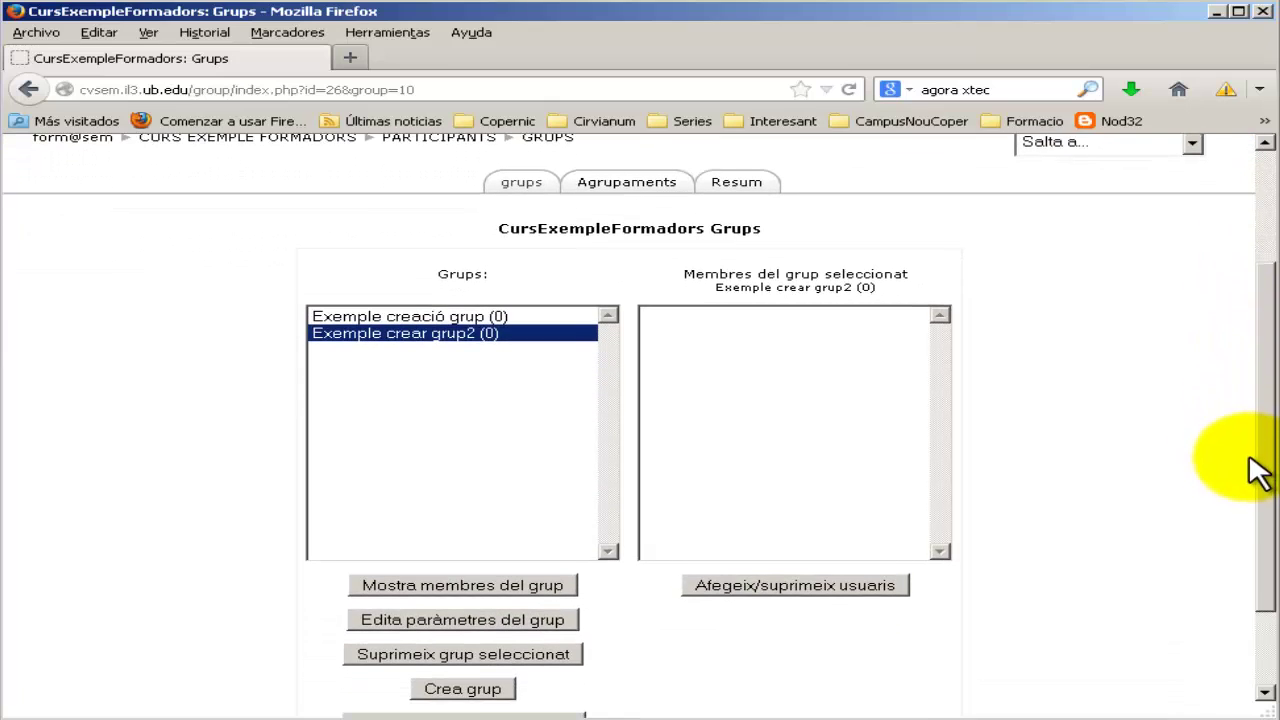
{"action": "left_click", "coordinate": [476, 320]}
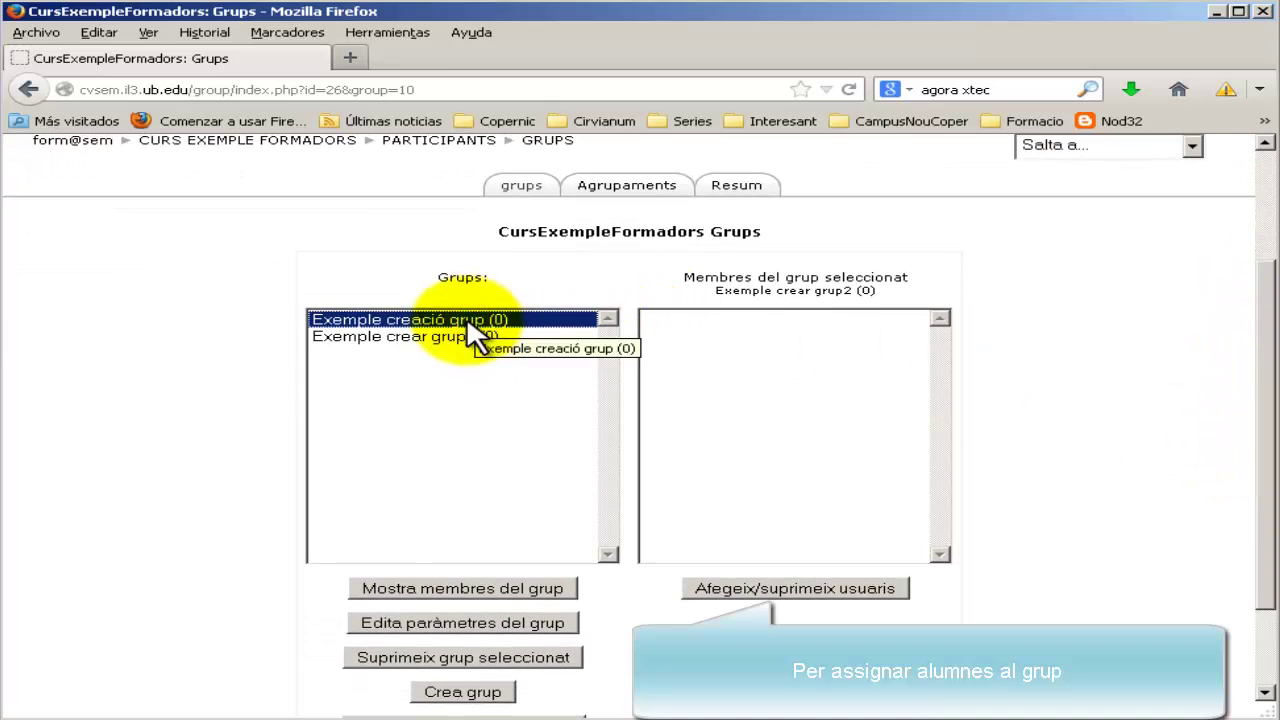
{"action": "left_click", "coordinate": [794, 590]}
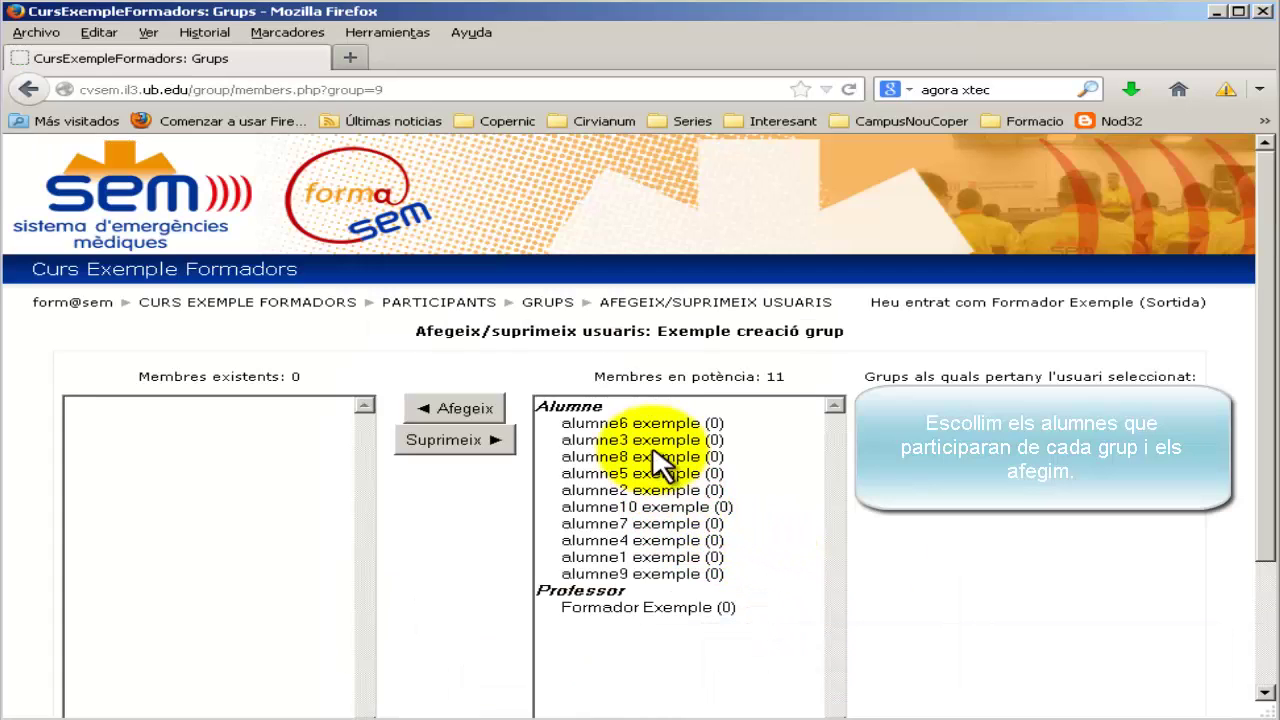
{"action": "left_click", "coordinate": [631, 423]}
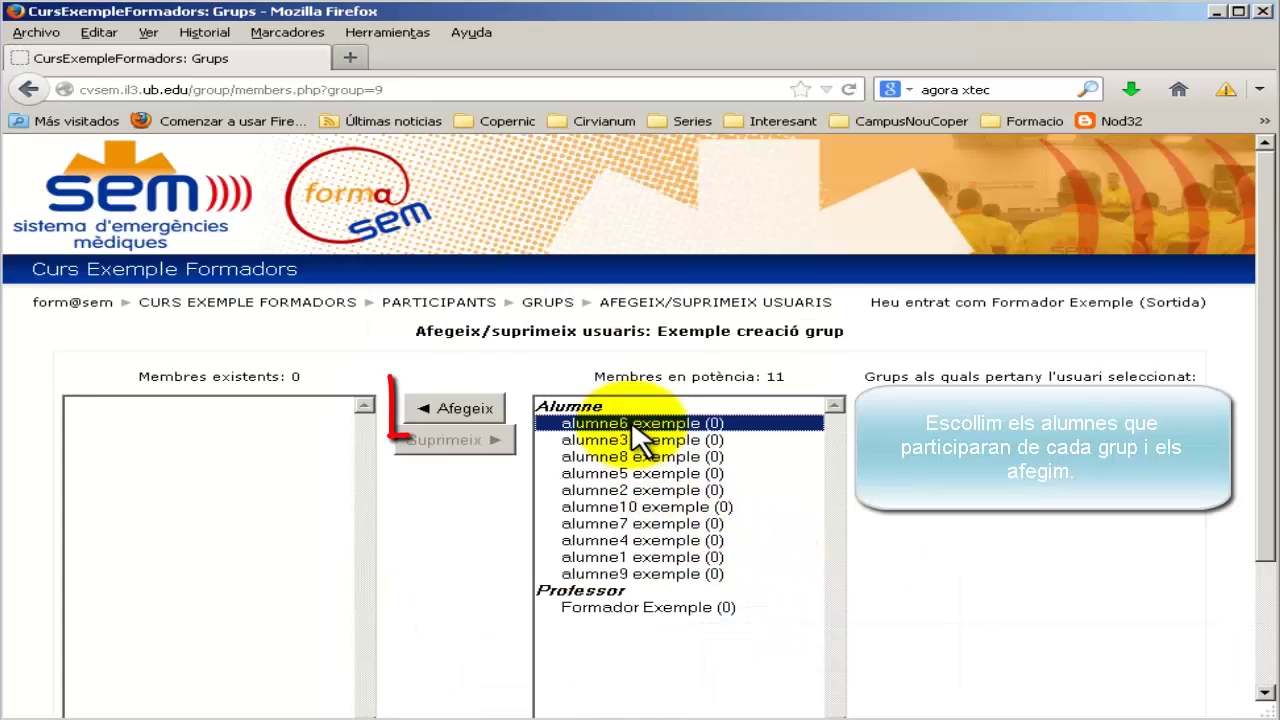
{"action": "key", "text": "shift+Down"}
{"action": "key", "text": "shift+Down"}
{"action": "key", "text": "shift+Down"}
{"action": "key", "text": "shift+Down"}
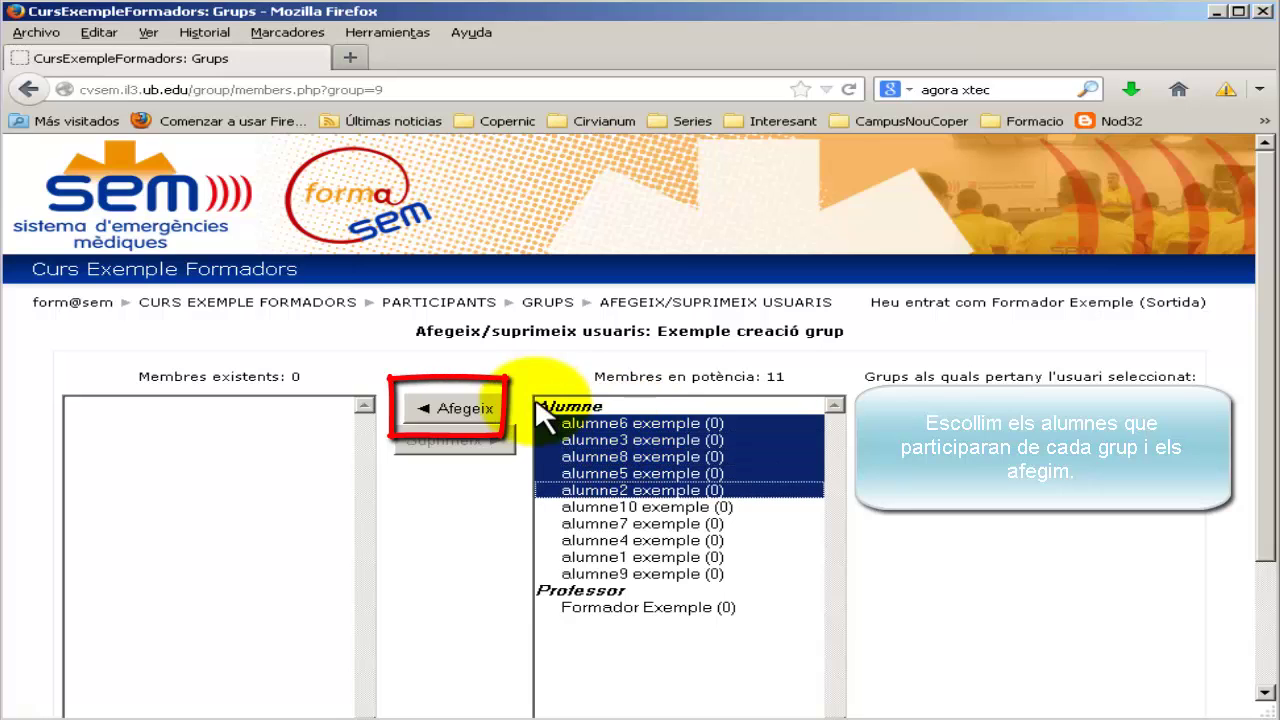
{"action": "left_click", "coordinate": [462, 412]}
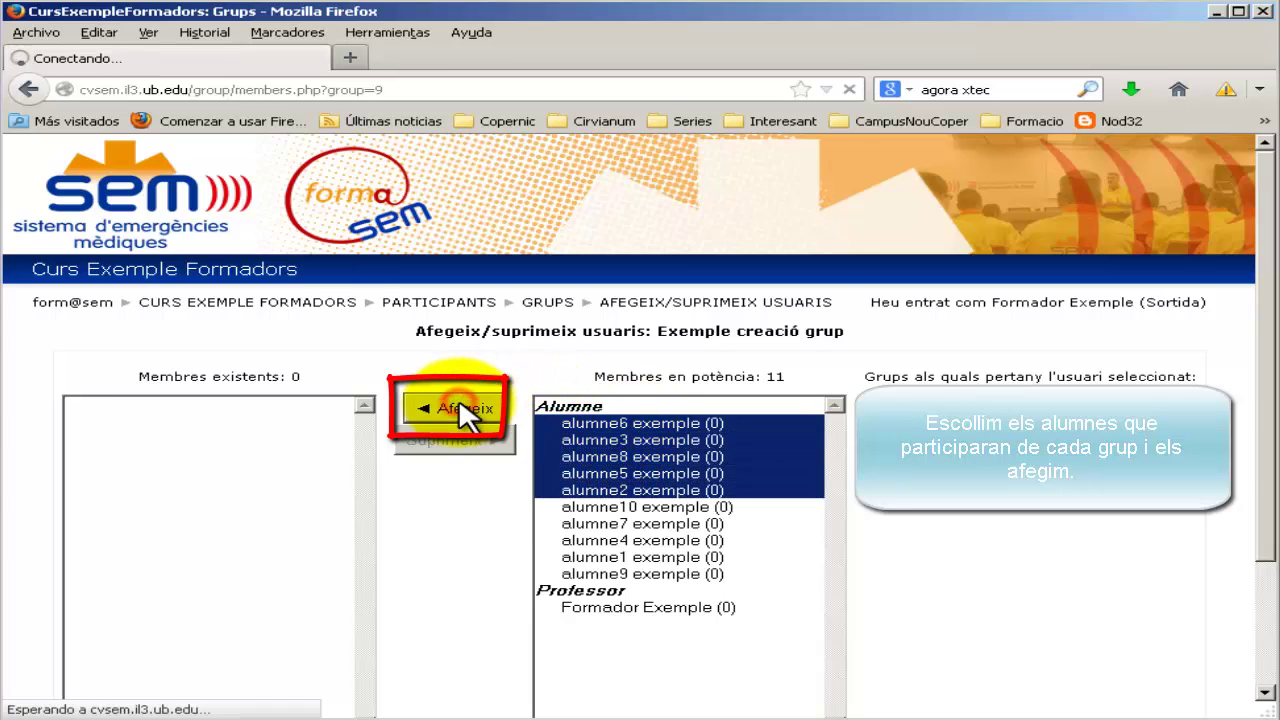
{"action": "left_click_drag", "start_coordinate": [1271, 370], "coordinate": [1257, 514]}
{"action": "left_click", "coordinate": [128, 628]}
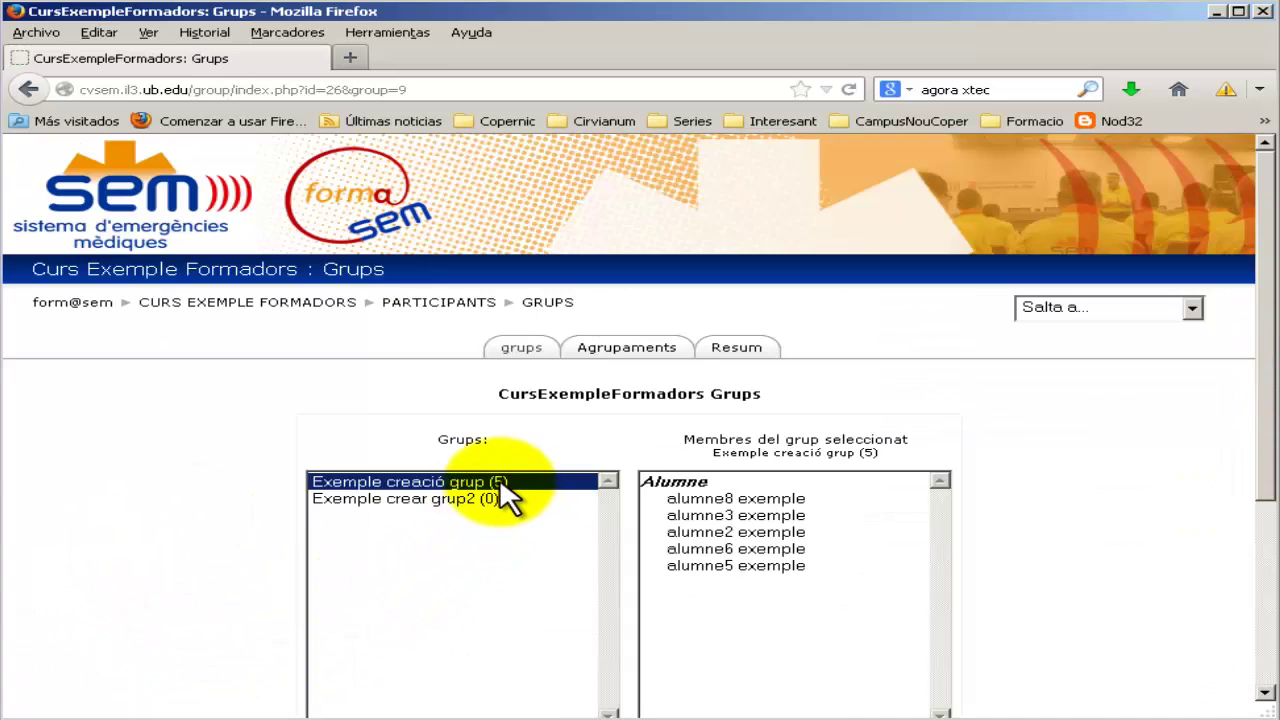
Add students alumne10, alumne7, alumne4, alumne1 and alumne9 to the group Exemple crear grup2, and return to the groups list.
{"action": "left_click", "coordinate": [452, 498]}
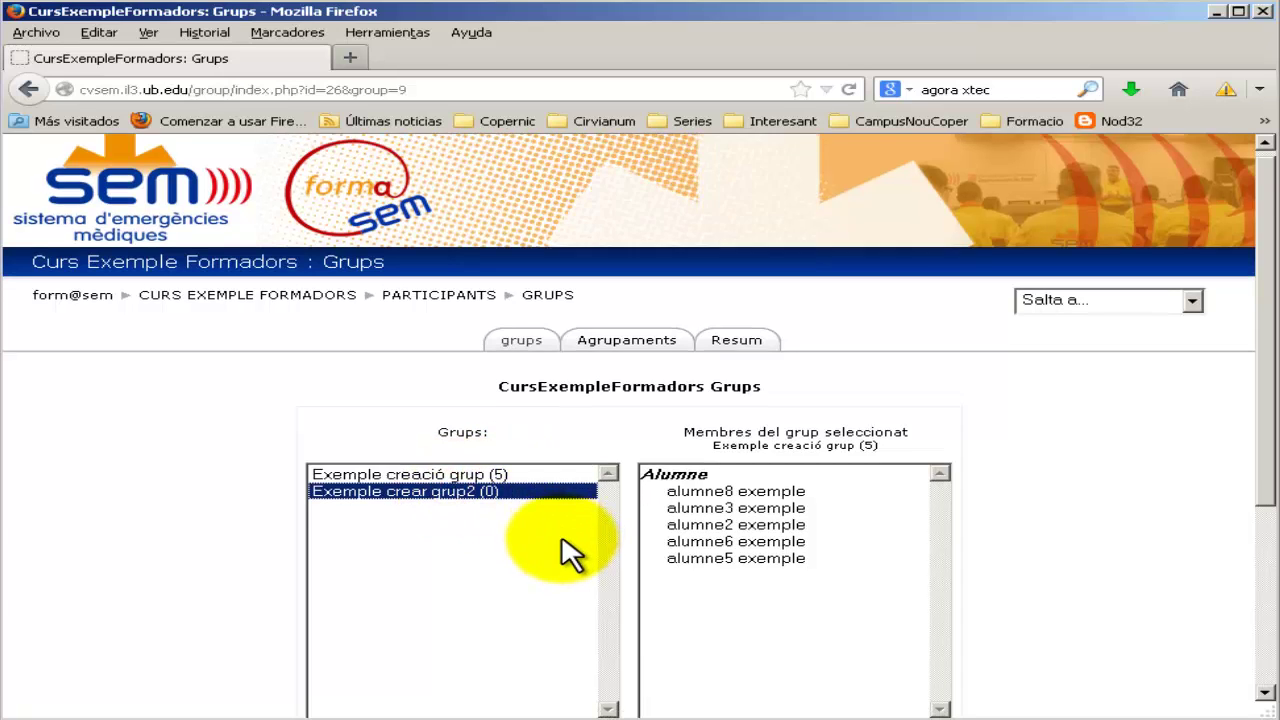
{"action": "scroll", "coordinate": [575, 560], "scroll_direction": "down", "scroll_amount": 2}
{"action": "left_click", "coordinate": [752, 631]}
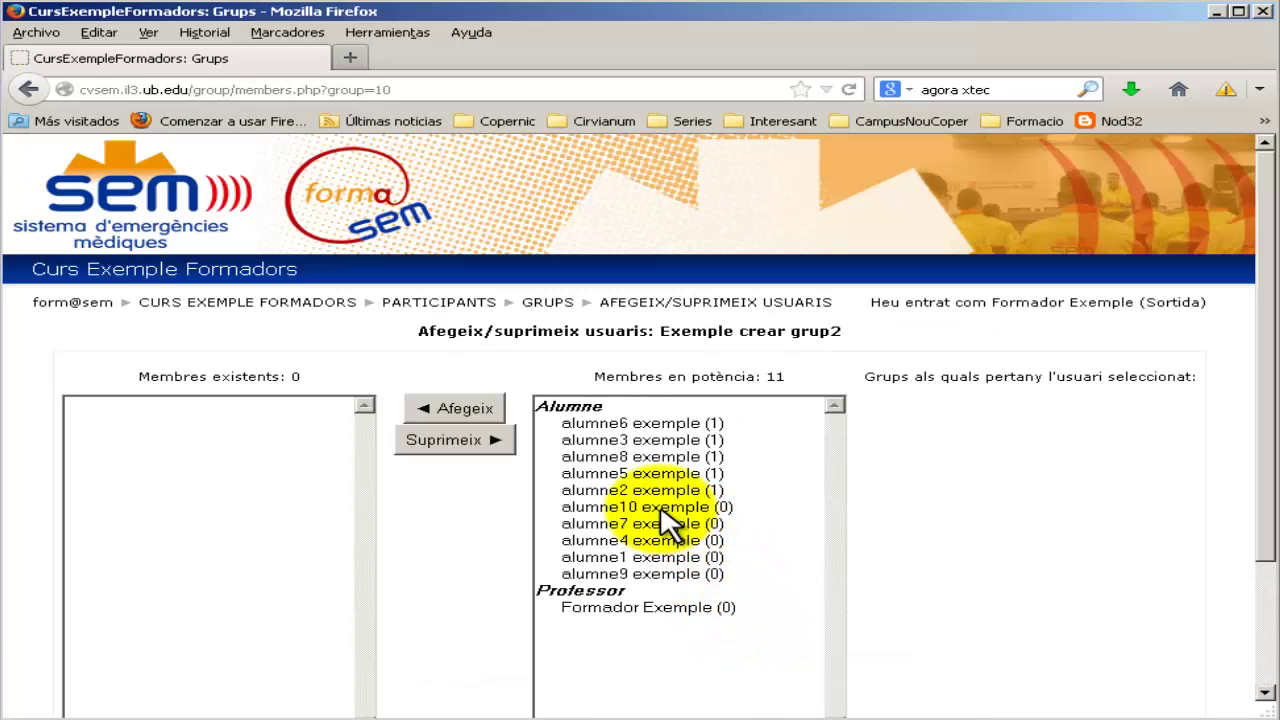
{"action": "left_click", "coordinate": [645, 507]}
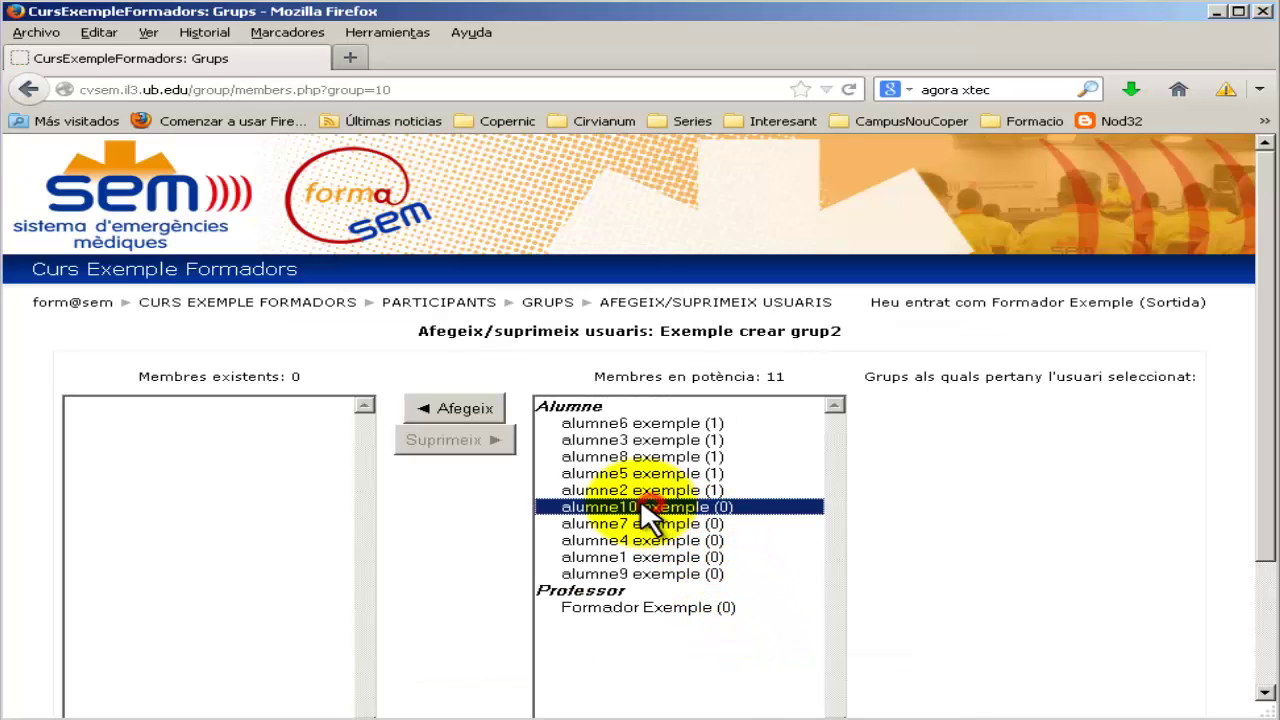
{"action": "key", "text": "shift+Down"}
{"action": "key", "text": "shift+Down"}
{"action": "key", "text": "shift+Down"}
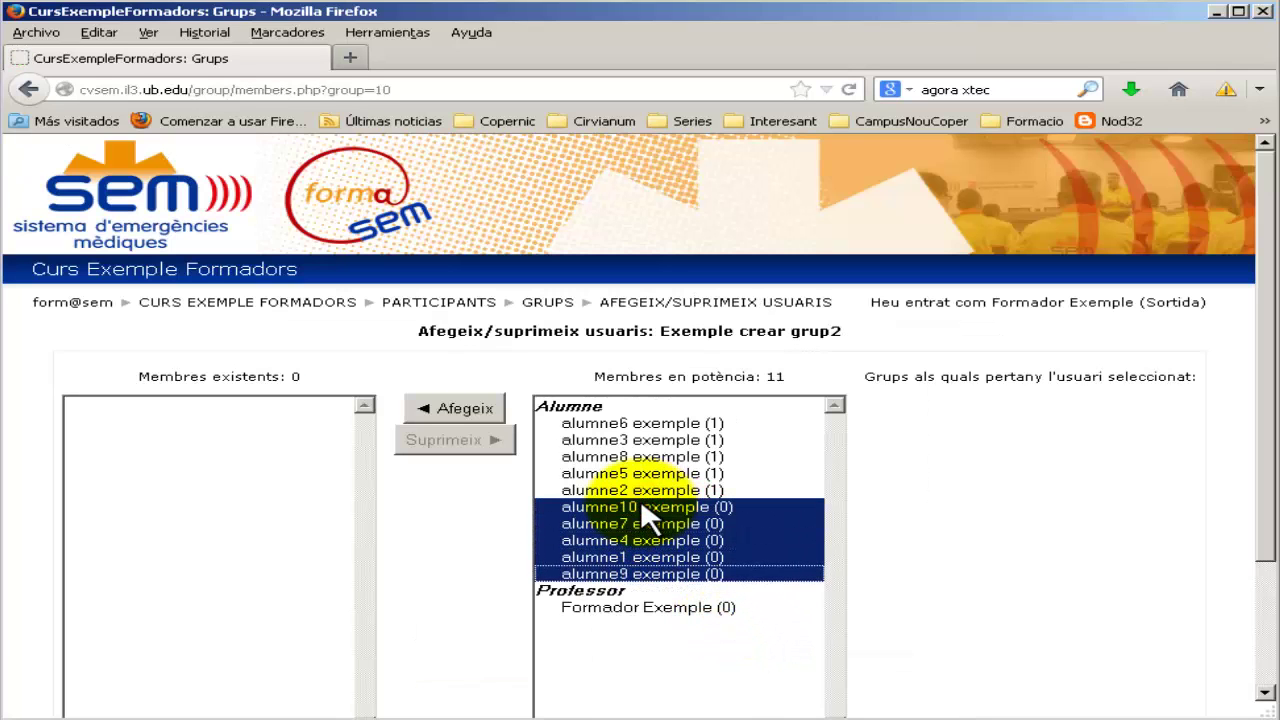
{"action": "left_click", "coordinate": [430, 400]}
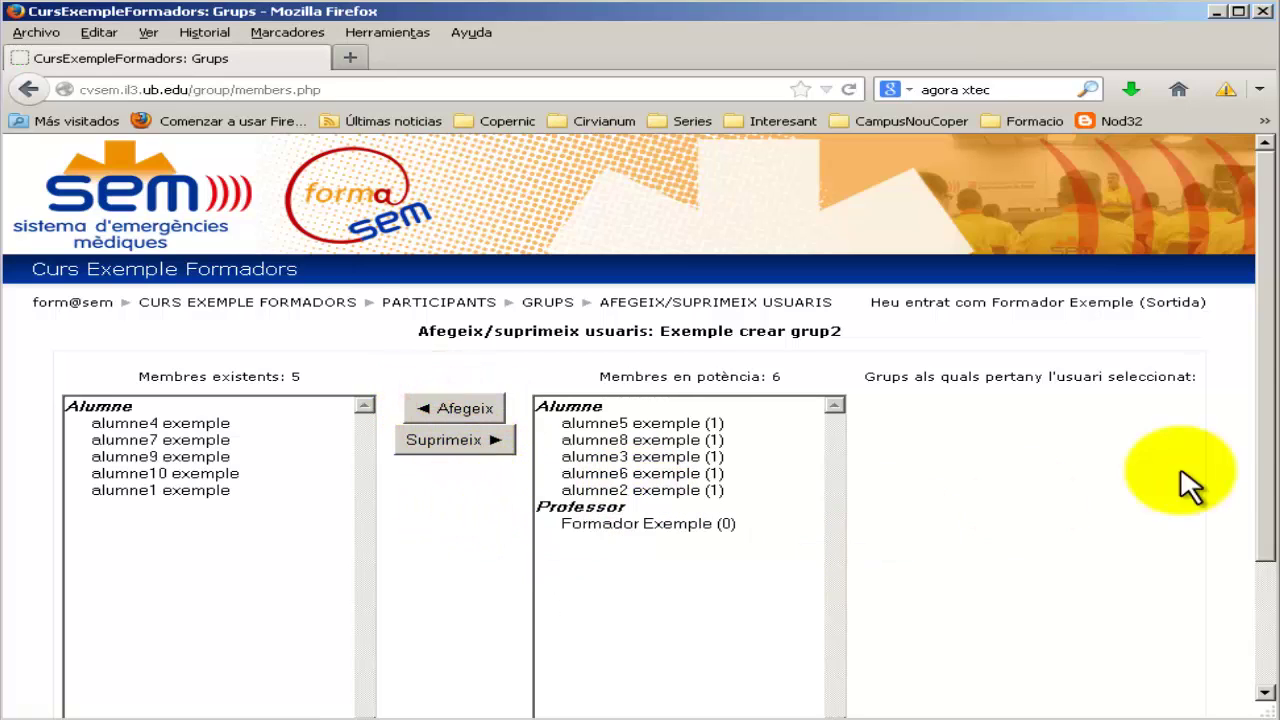
{"action": "scroll", "coordinate": [1262, 425], "scroll_direction": "down", "scroll_amount": 3}
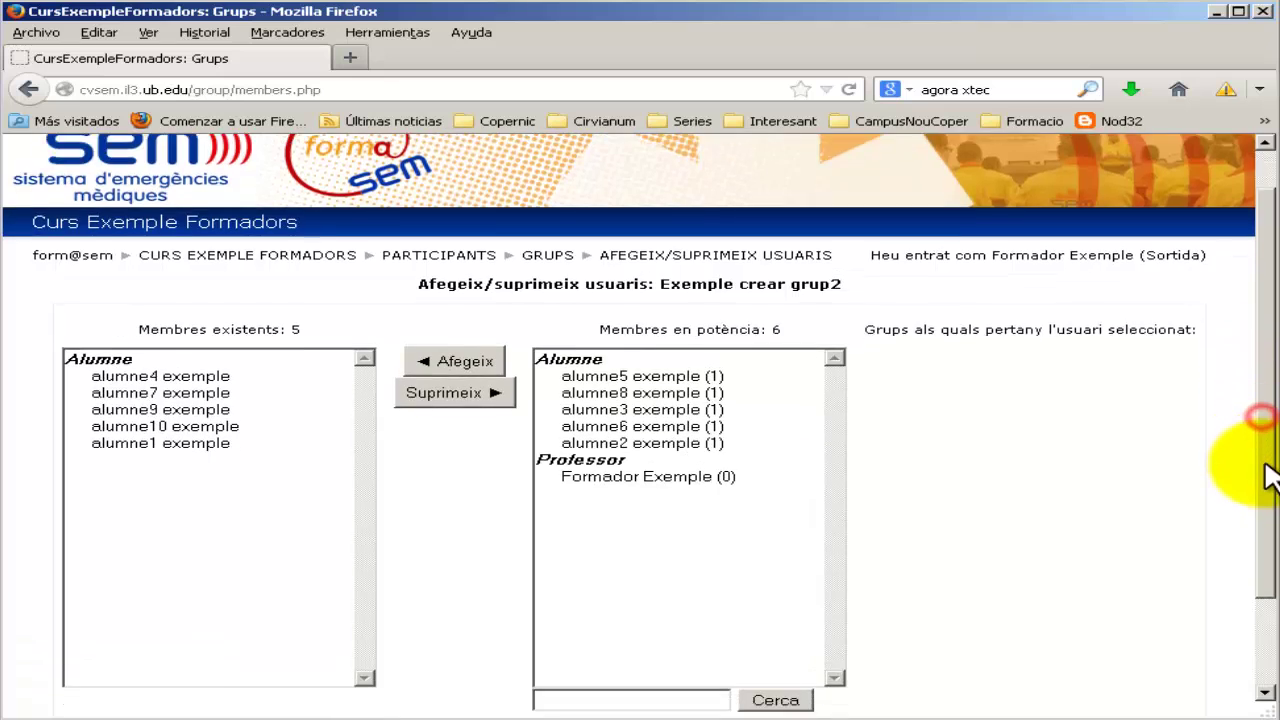
{"action": "left_click", "coordinate": [168, 638]}
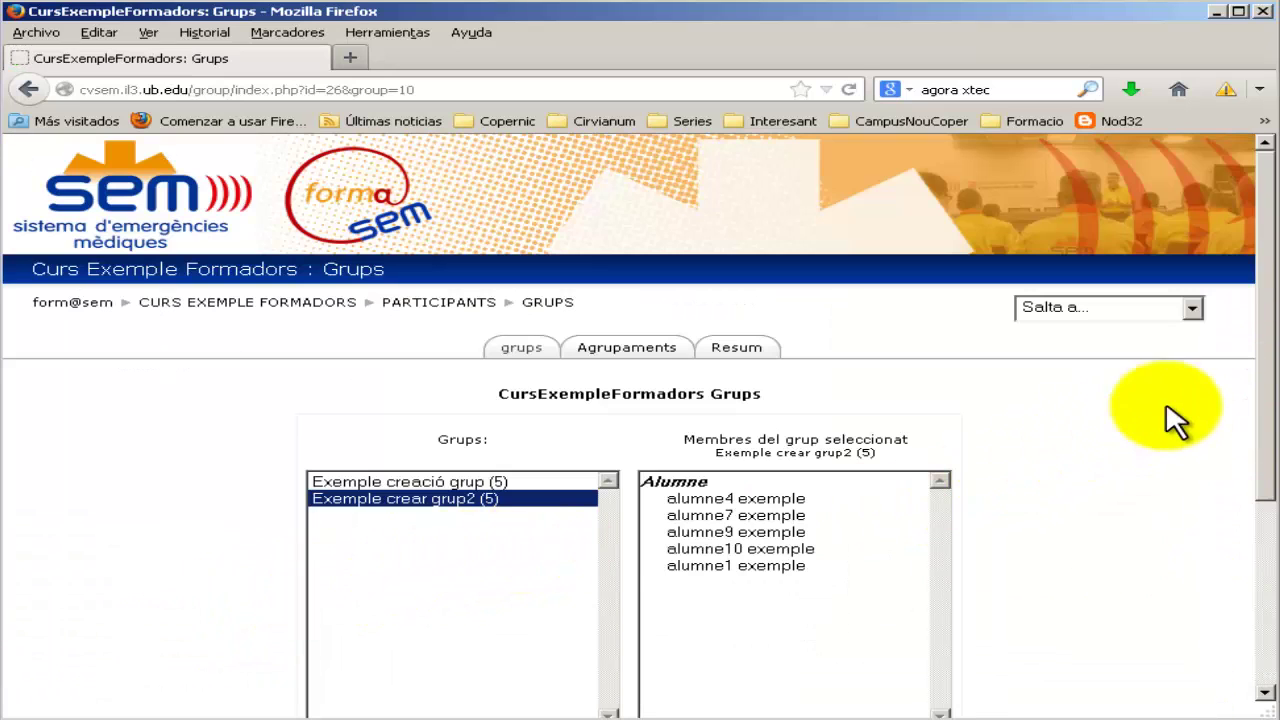
Open the course's participants list and filter it by Exemple creació grup to review that group's members.
{"action": "left_click_drag", "start_coordinate": [1262, 354], "coordinate": [1268, 455]}
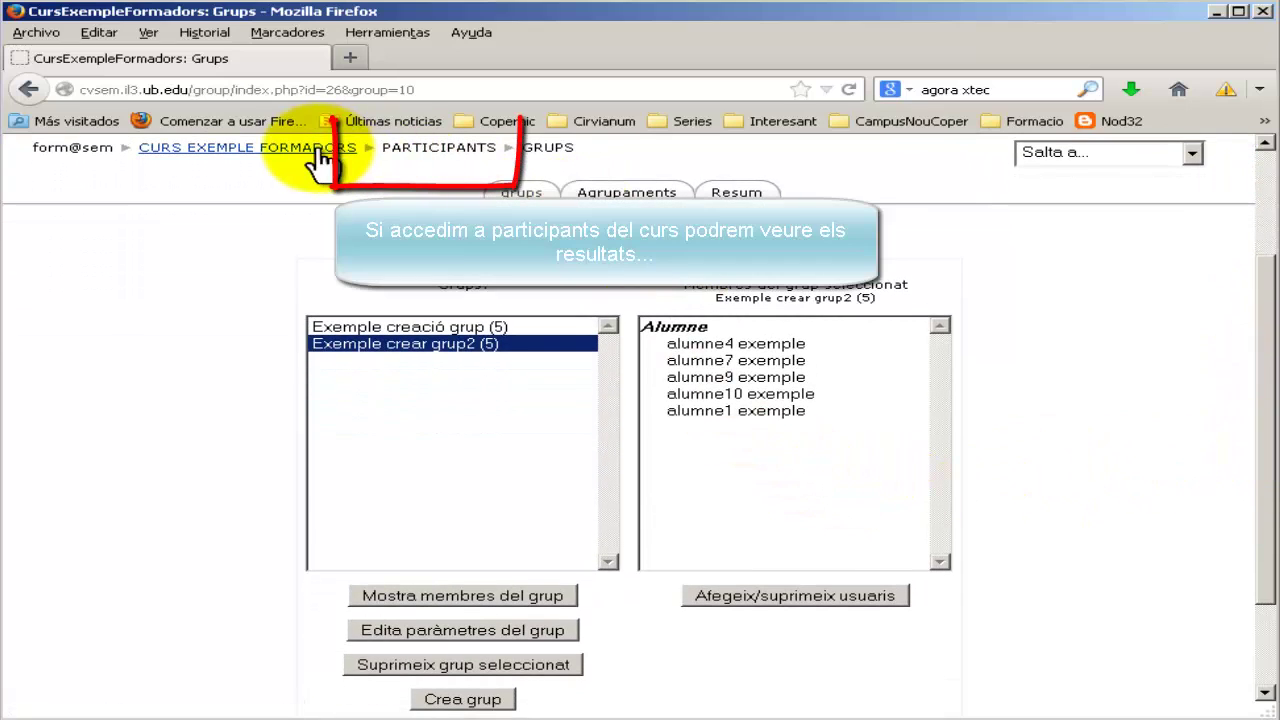
{"action": "left_click", "coordinate": [407, 147]}
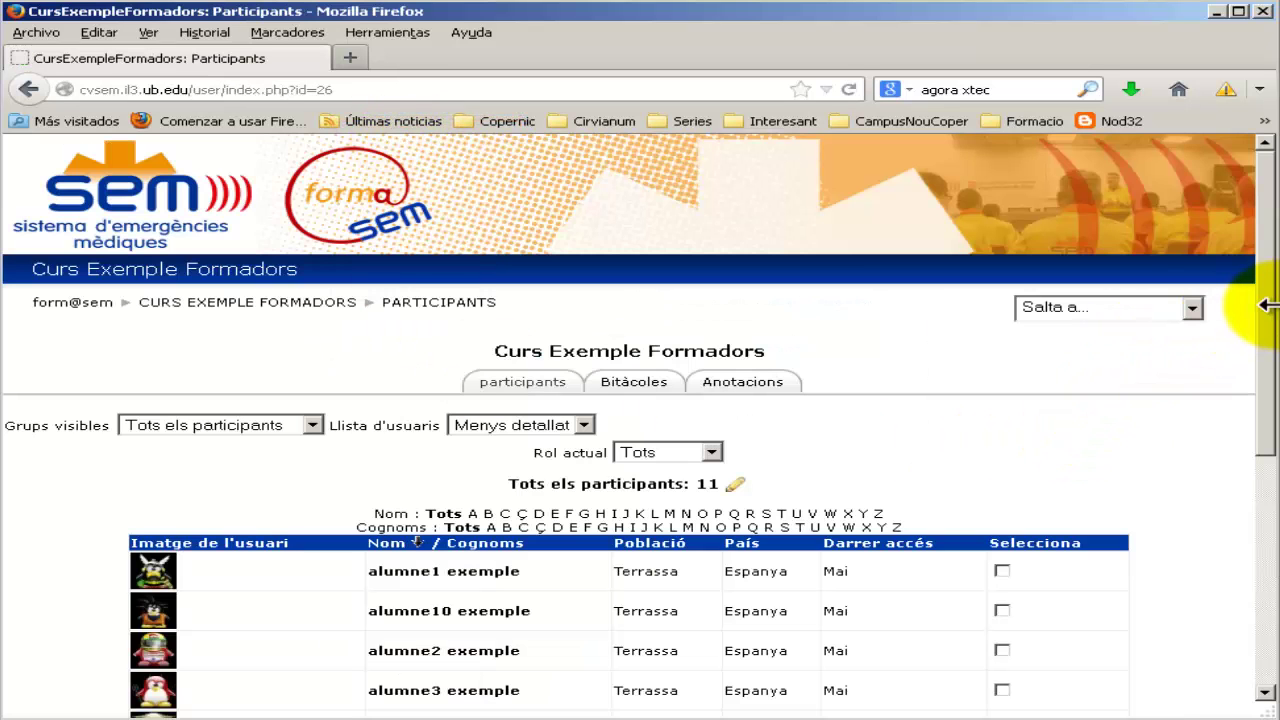
{"action": "left_click_drag", "start_coordinate": [1272, 313], "coordinate": [1274, 478]}
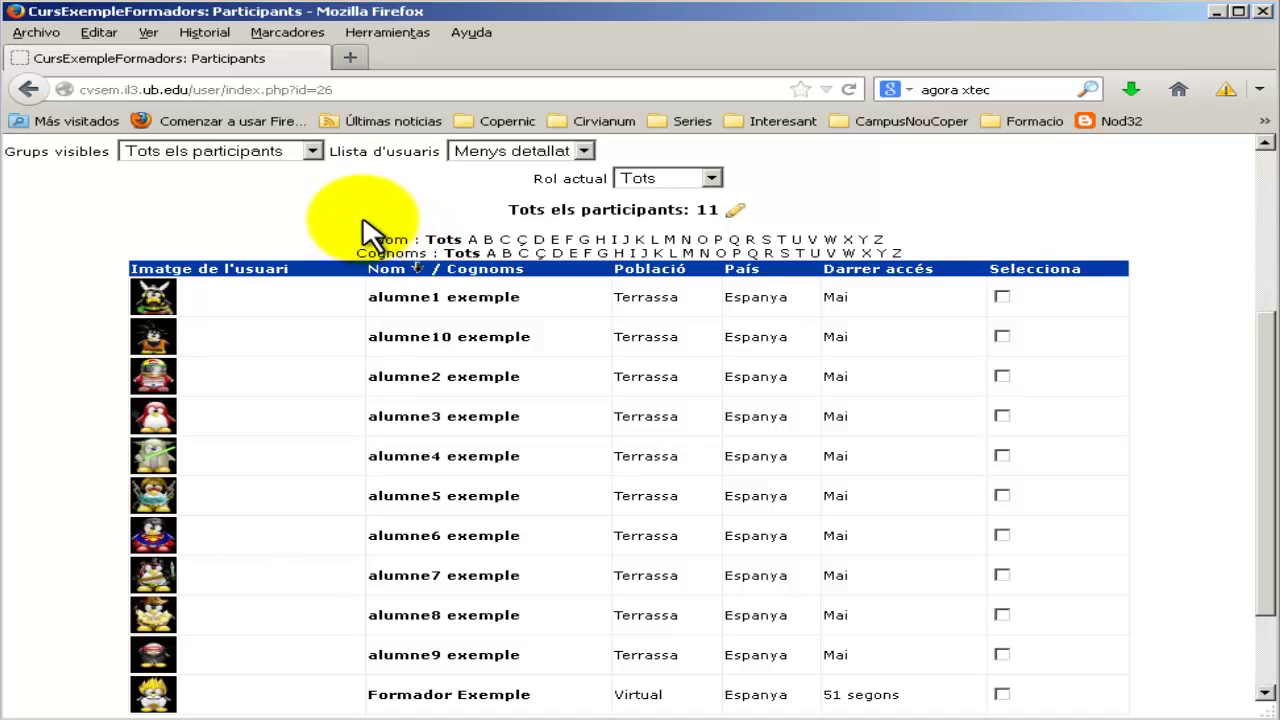
{"action": "left_click", "coordinate": [313, 152]}
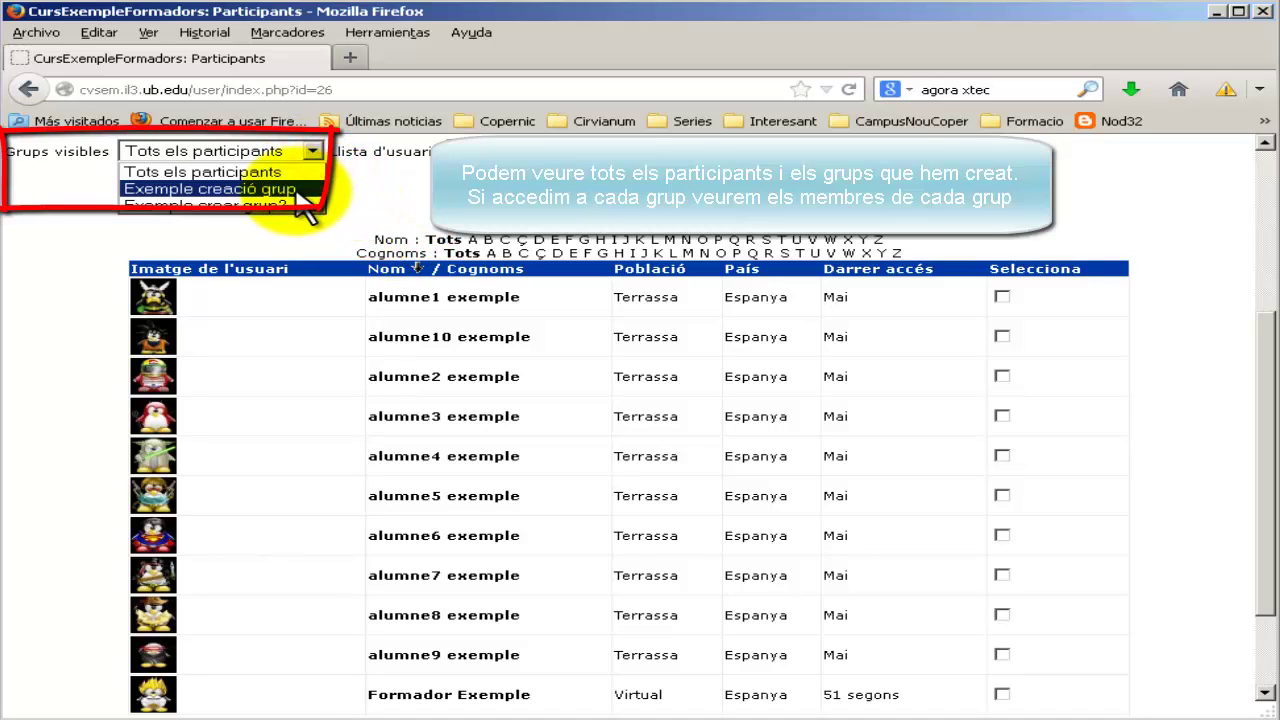
{"action": "left_click", "coordinate": [298, 190]}
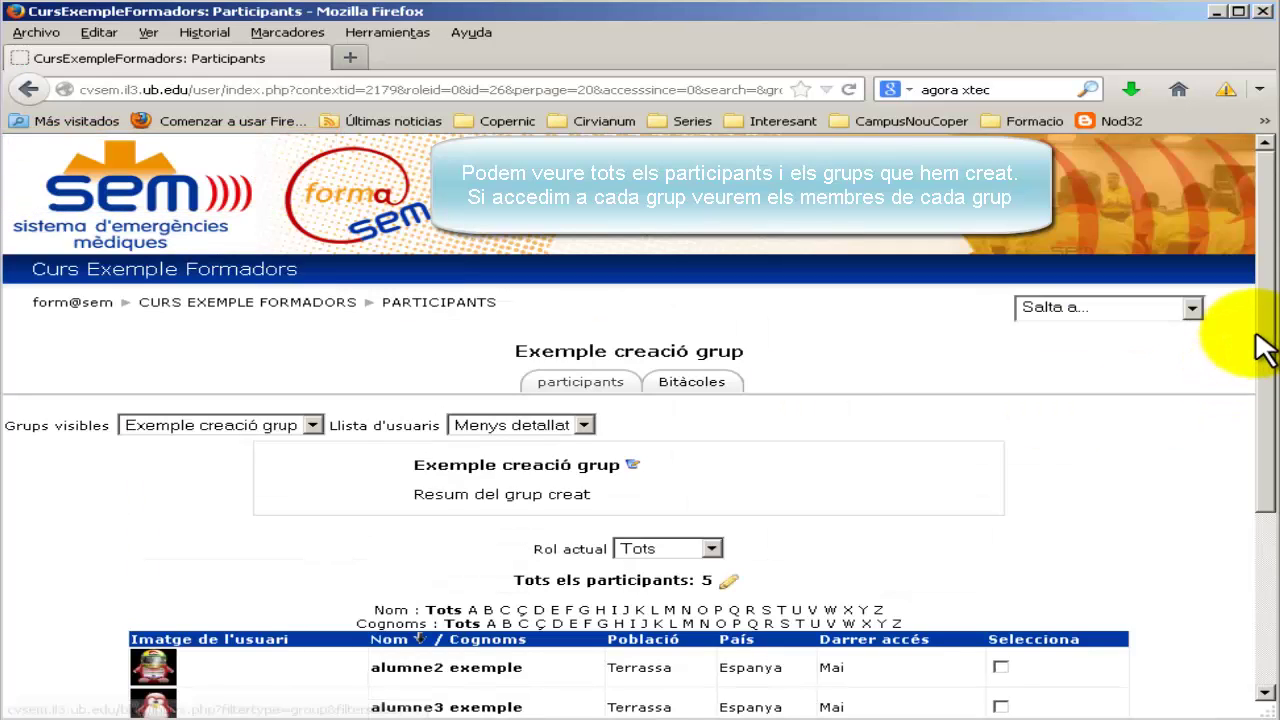
{"action": "left_click_drag", "start_coordinate": [1265, 340], "coordinate": [1268, 505]}
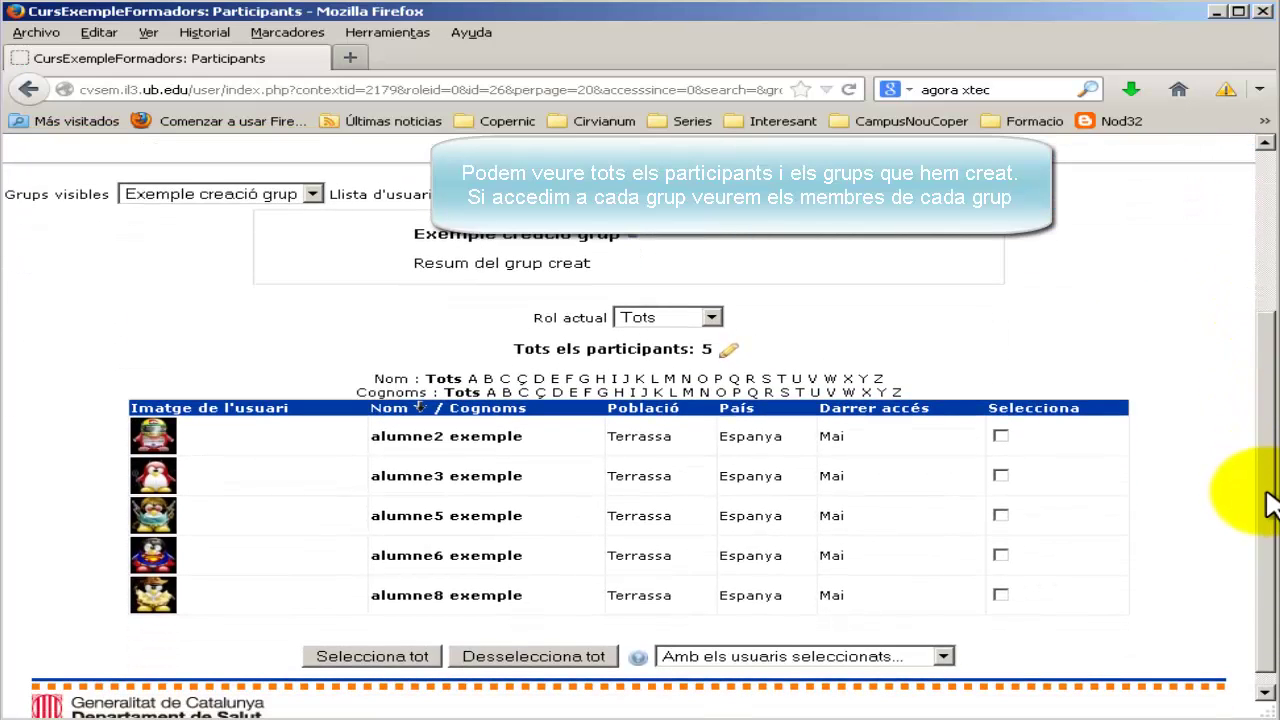
Switch the participants list to Exemple crear grup2 and review its members.
{"action": "left_click", "coordinate": [308, 196]}
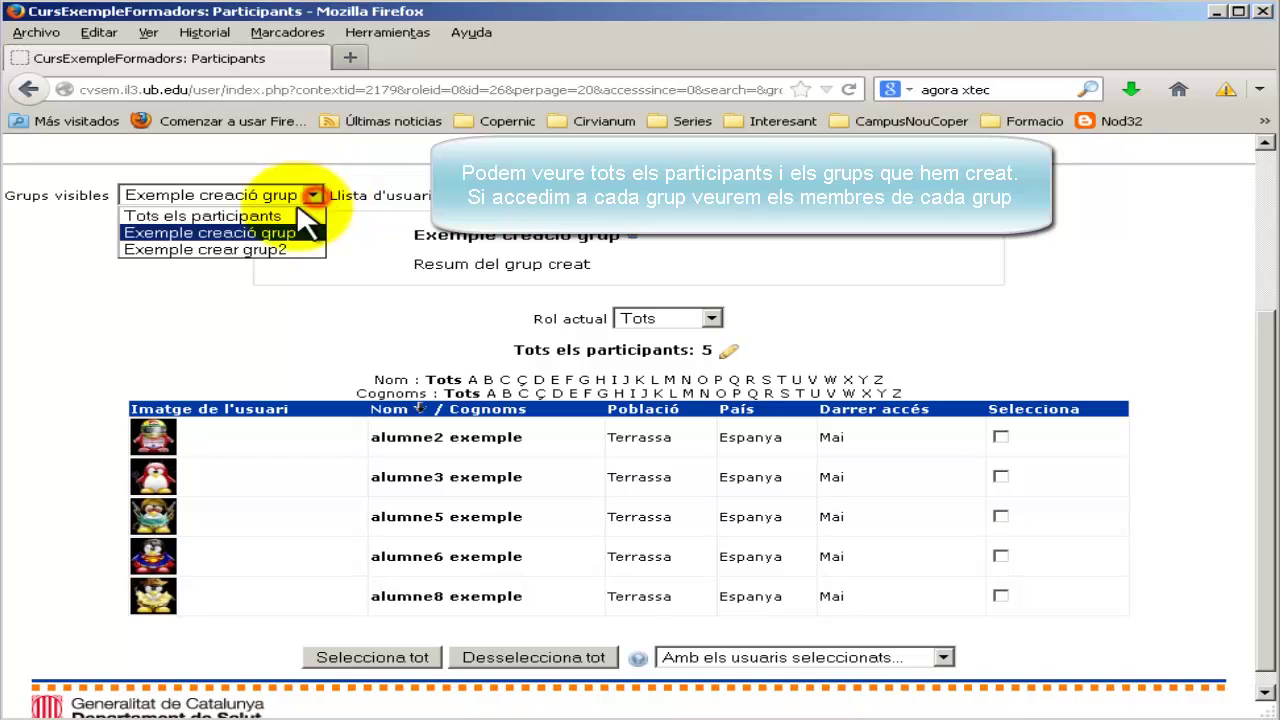
{"action": "left_click", "coordinate": [277, 250]}
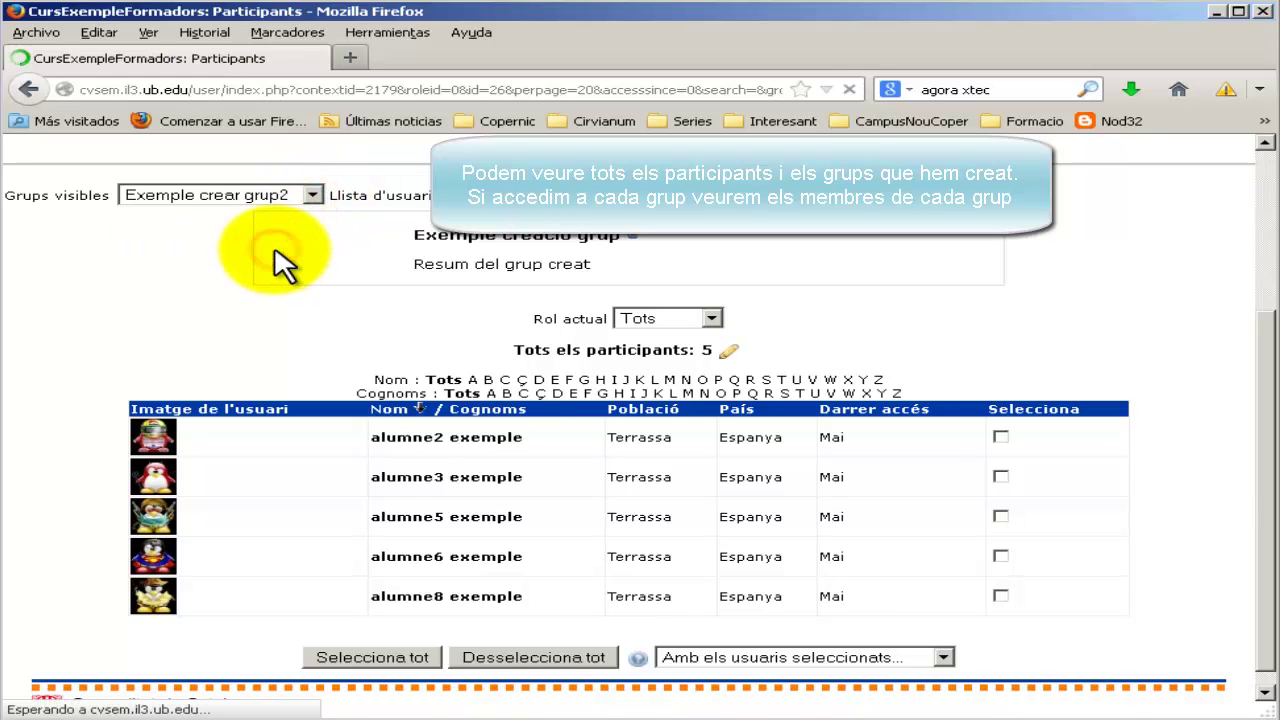
{"action": "scroll", "coordinate": [1268, 296], "scroll_direction": "down", "scroll_amount": 4}
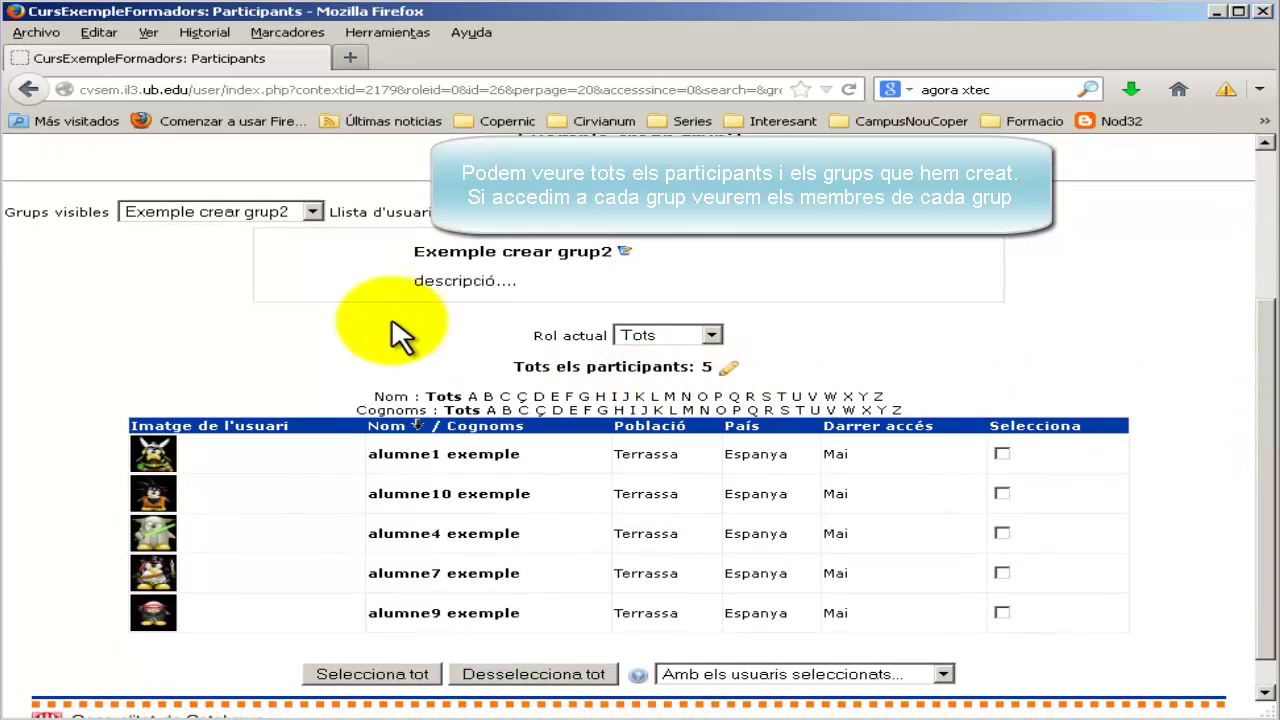
Switch the participants list to Tots els participants and sort it by first name in descending order.
{"action": "left_click", "coordinate": [313, 212]}
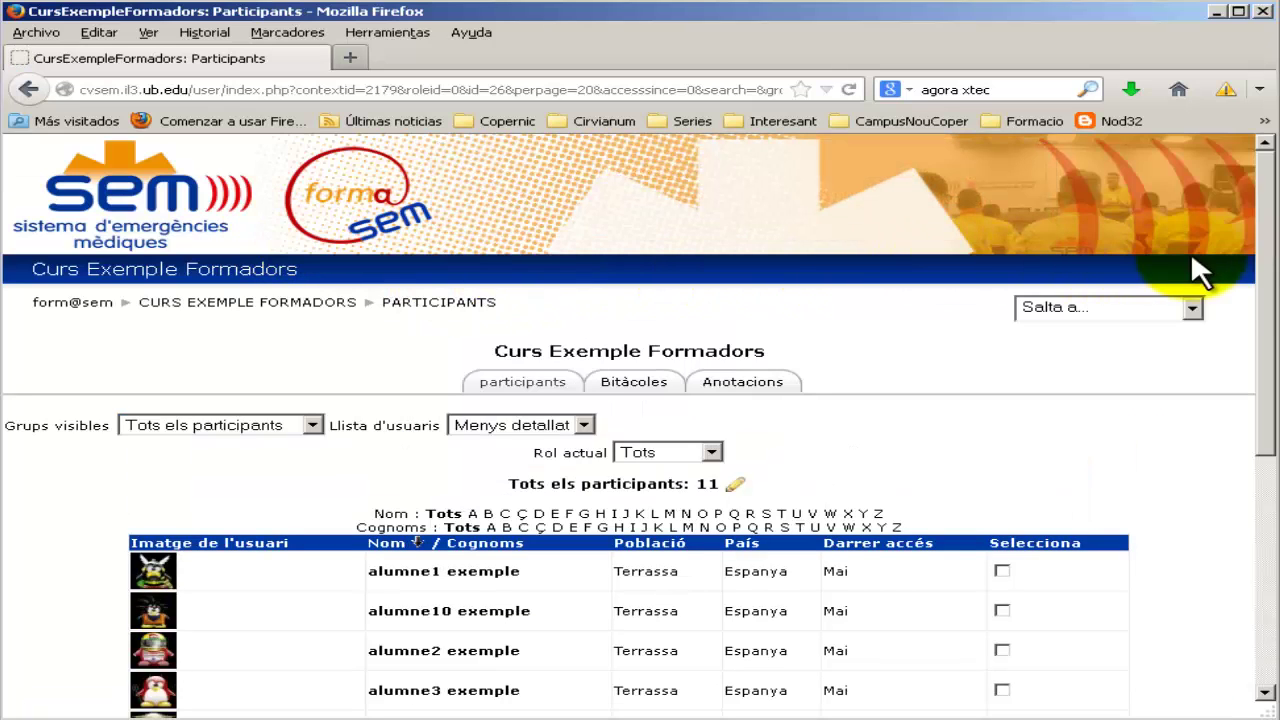
{"action": "left_click_drag", "start_coordinate": [1268, 290], "coordinate": [1251, 467]}
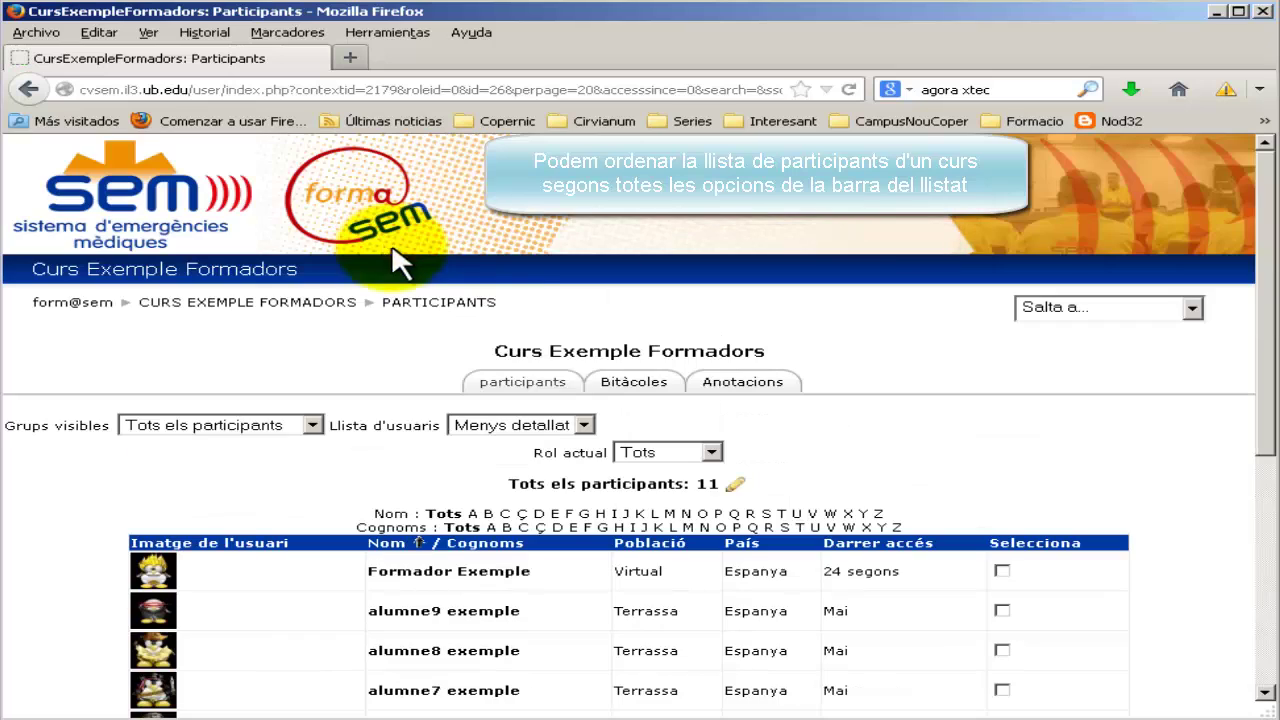
{"action": "left_click_drag", "start_coordinate": [1262, 305], "coordinate": [1257, 486]}
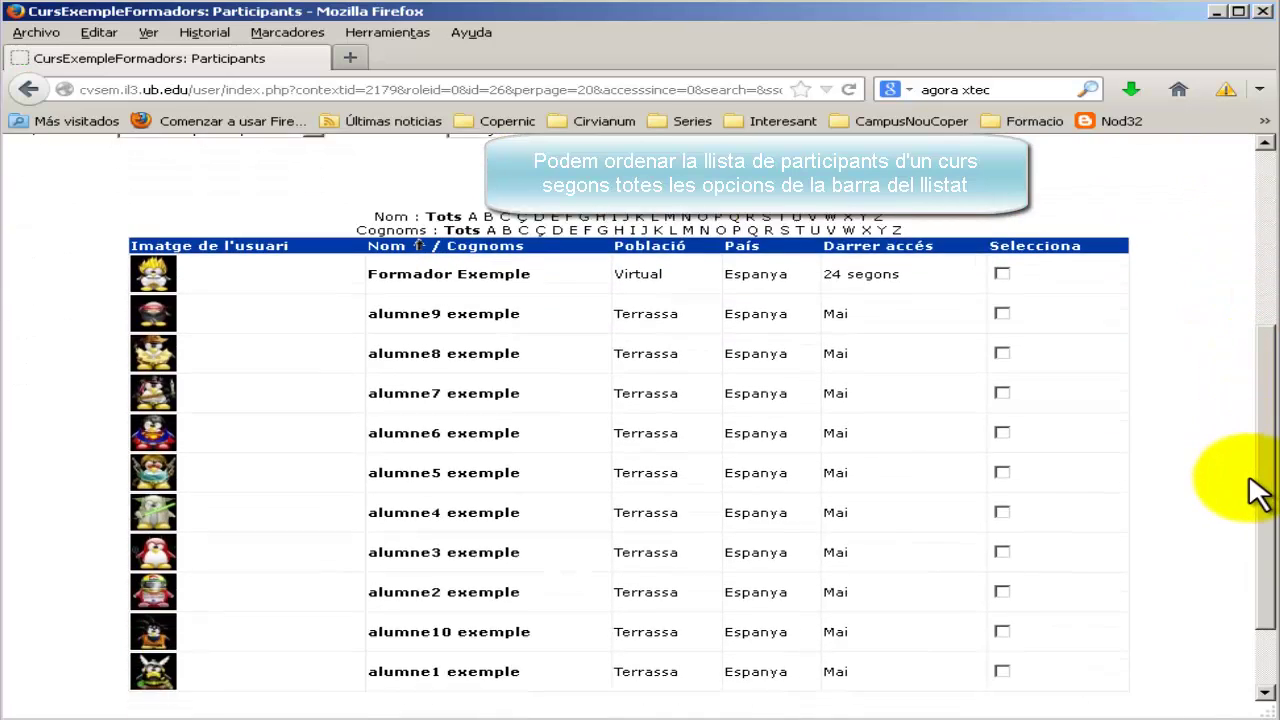
Sort the participants list by surname, and switch the sorting back to first name in ascending order.
{"action": "left_click", "coordinate": [472, 207]}
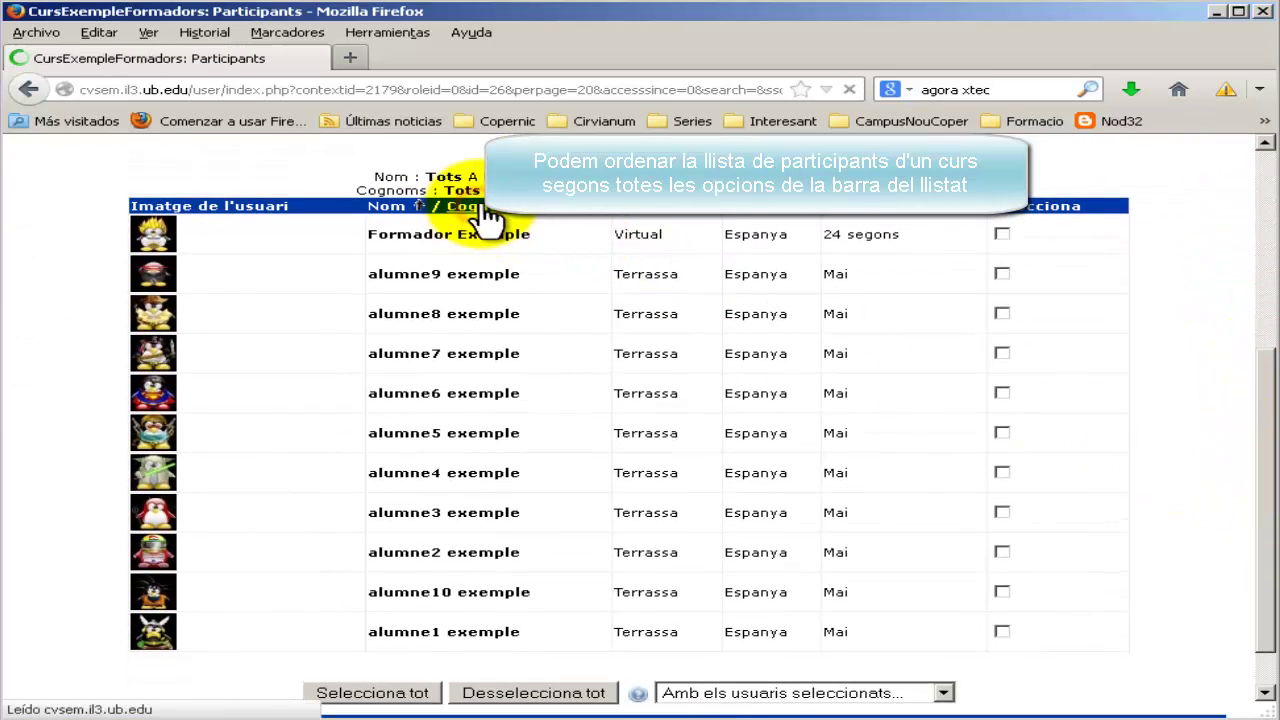
{"action": "left_click_drag", "start_coordinate": [1272, 274], "coordinate": [1258, 490]}
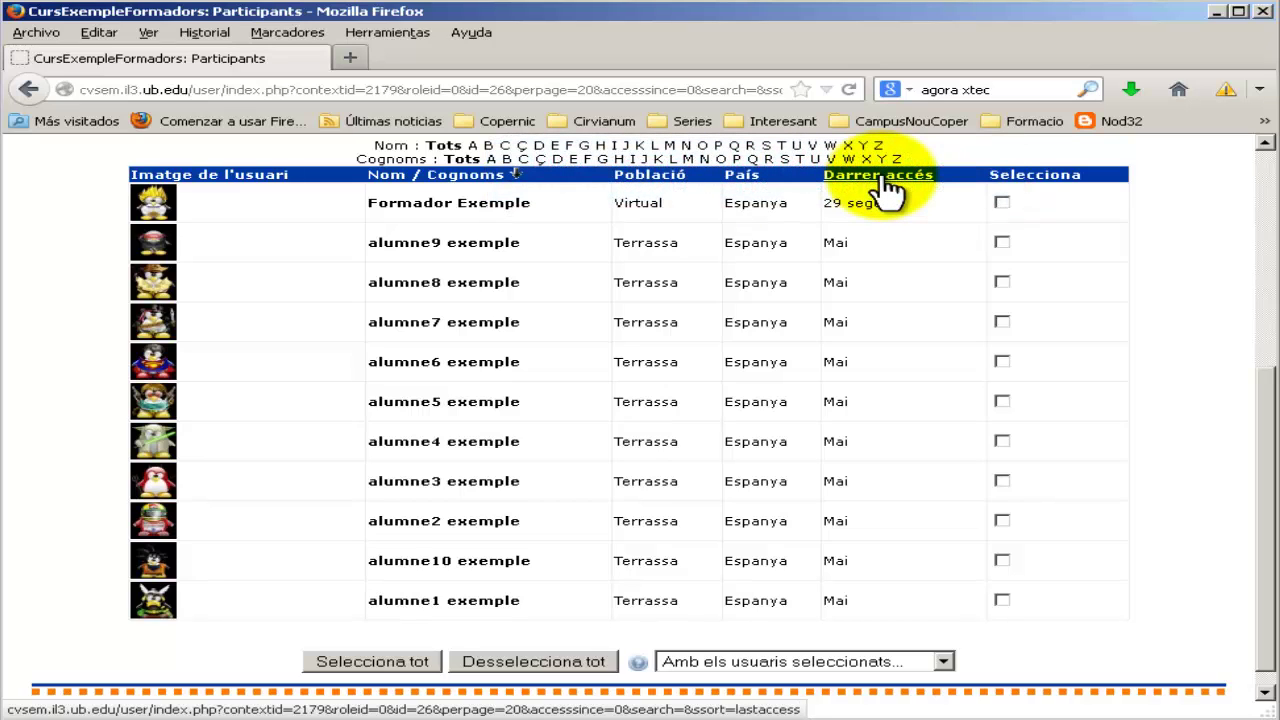
{"action": "left_click", "coordinate": [388, 180]}
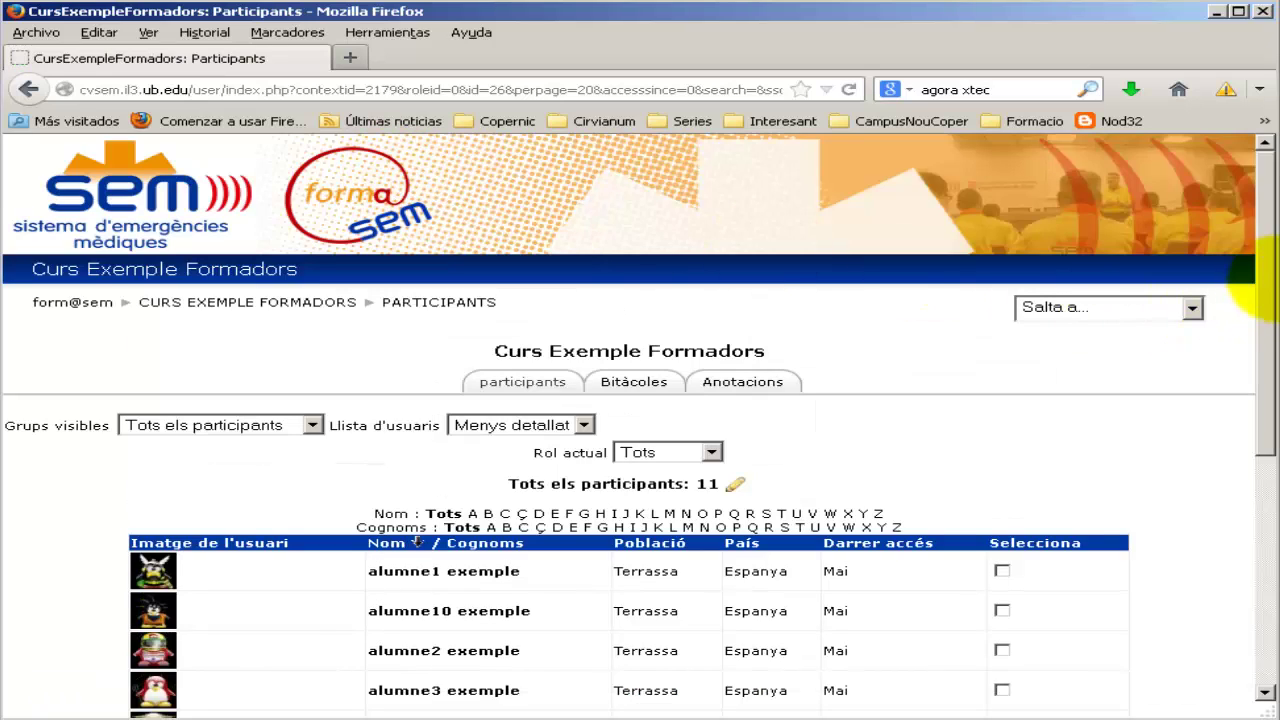
{"action": "left_click_drag", "start_coordinate": [1270, 258], "coordinate": [1262, 330]}
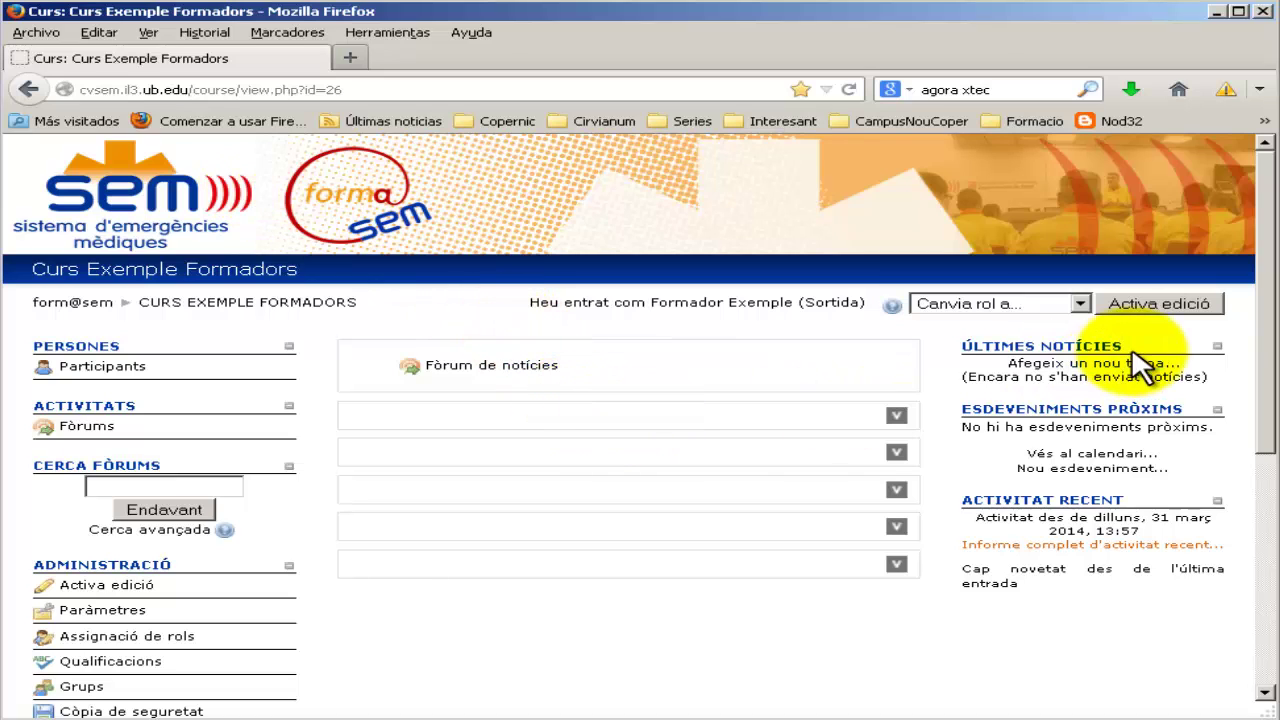
Open the course's files area from the course page and create a new folder named Exemple2Carpeta.
{"action": "left_click_drag", "start_coordinate": [1265, 310], "coordinate": [1256, 459]}
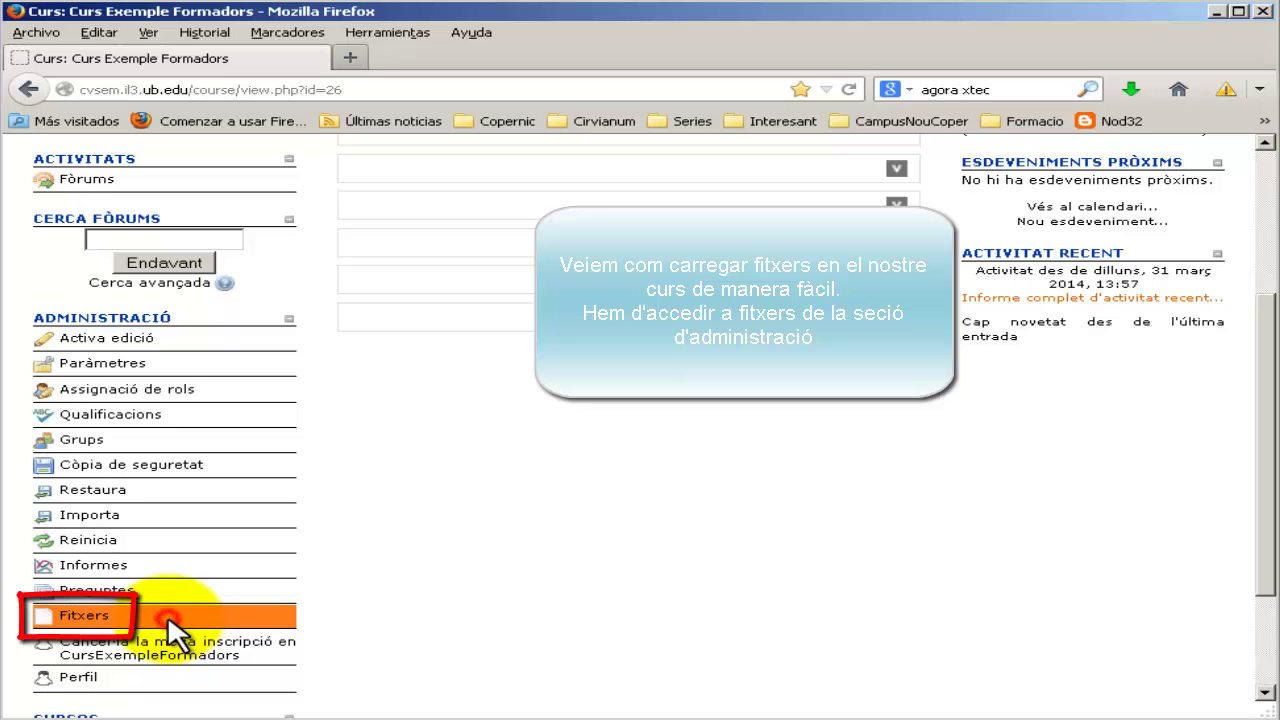
{"action": "left_click", "coordinate": [84, 617]}
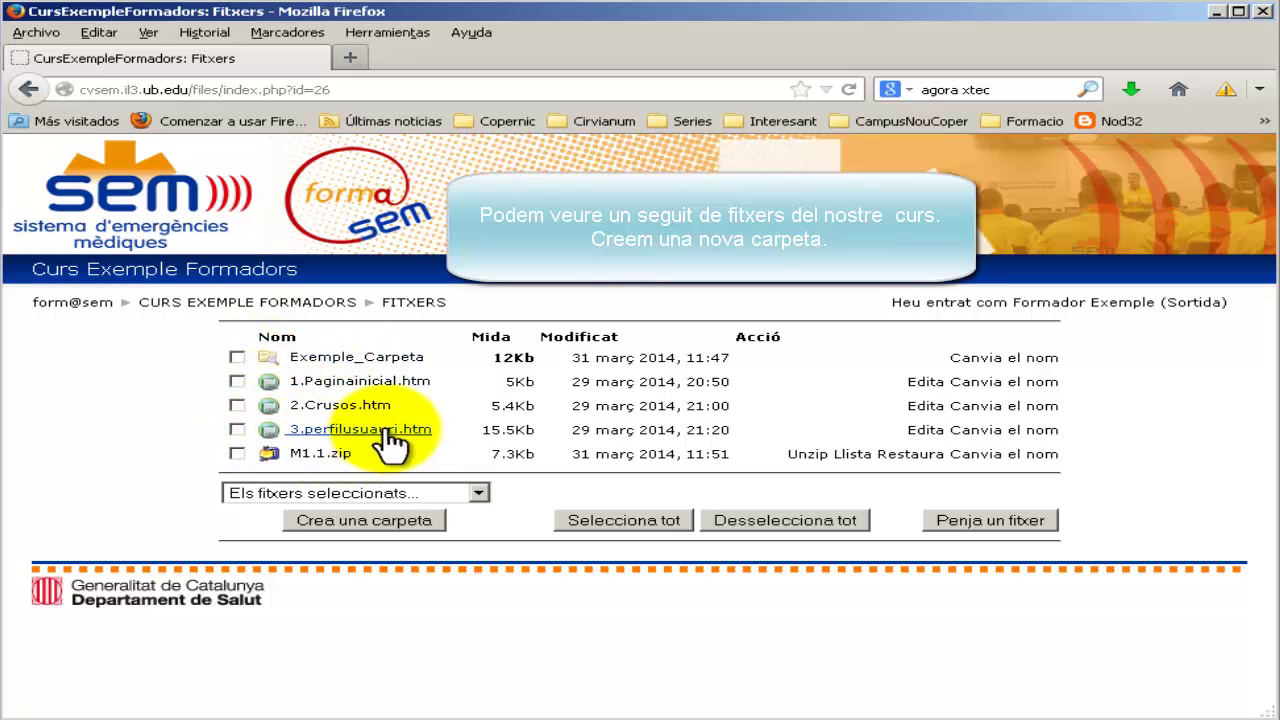
{"action": "left_click", "coordinate": [351, 516]}
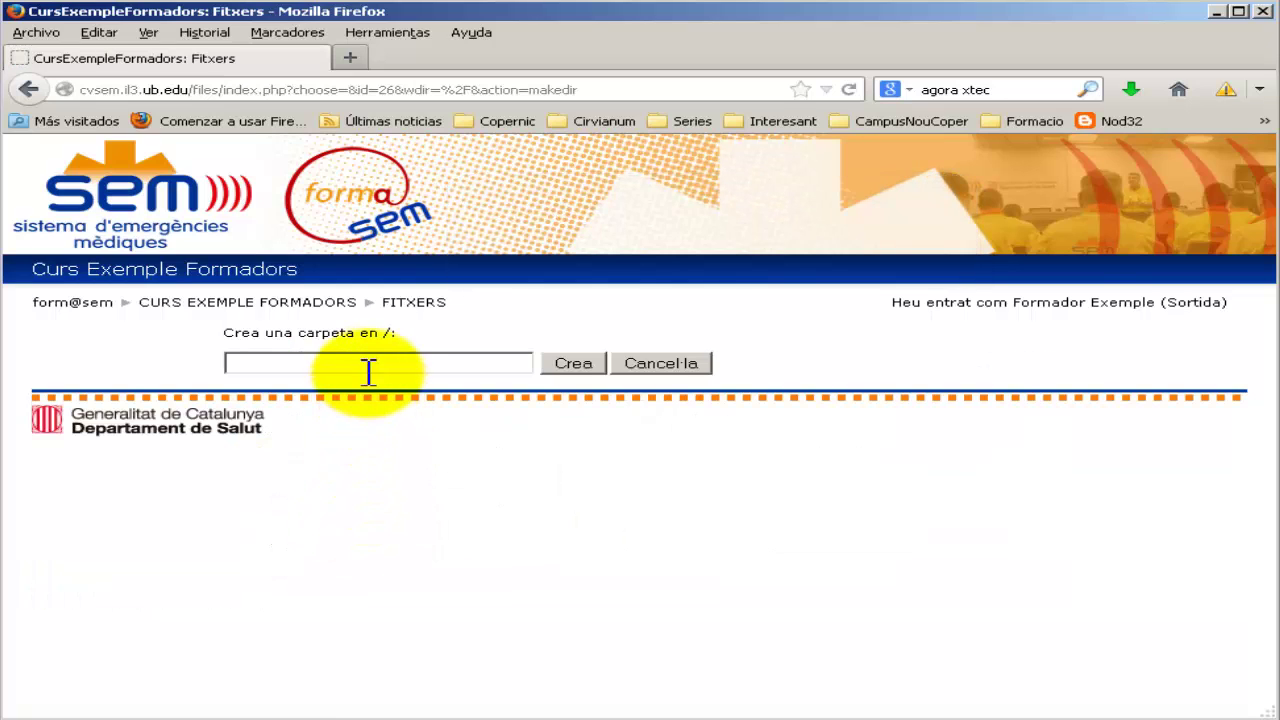
{"action": "type", "text": "Exe"}
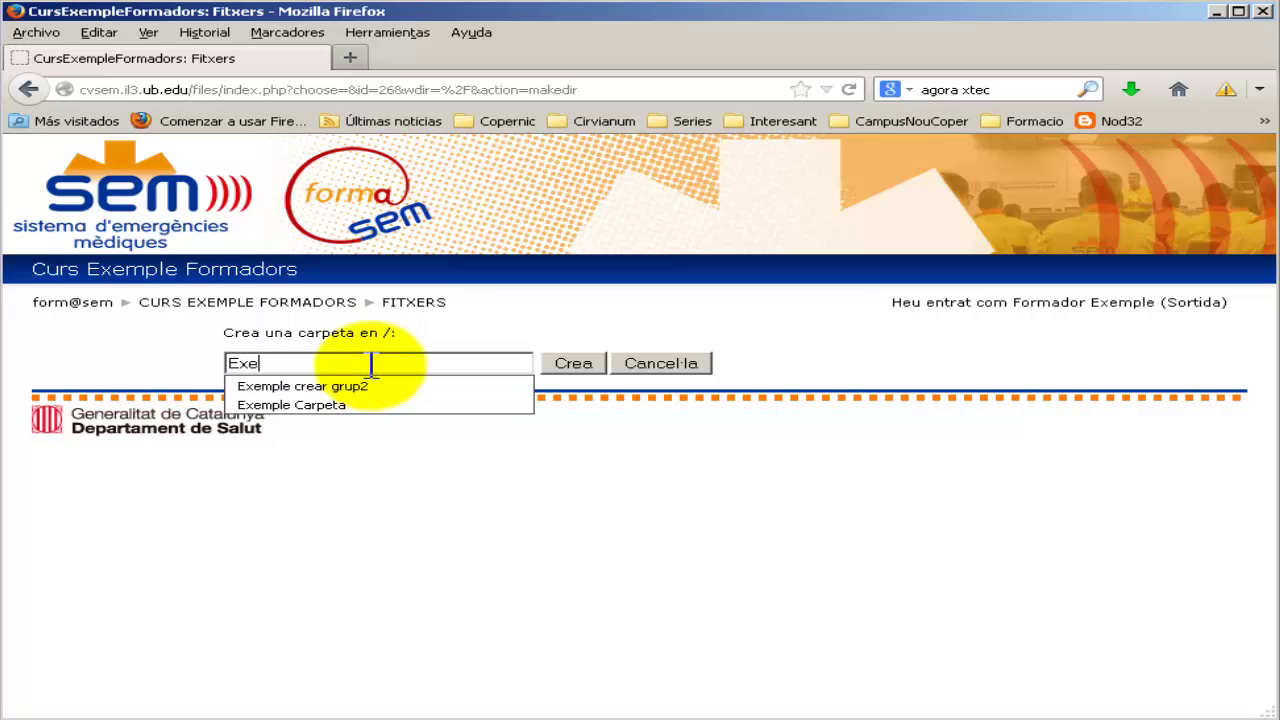
{"action": "type", "text": "mple2"}
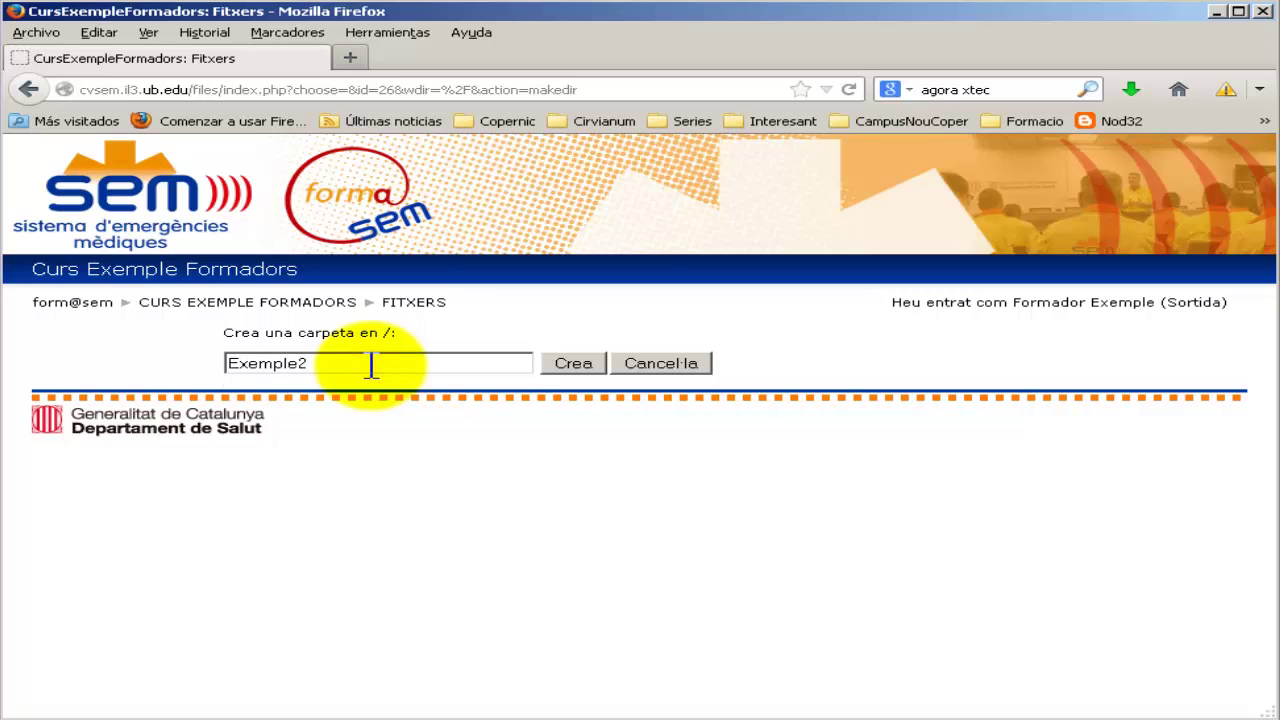
{"action": "type", "text": "Carpeta"}
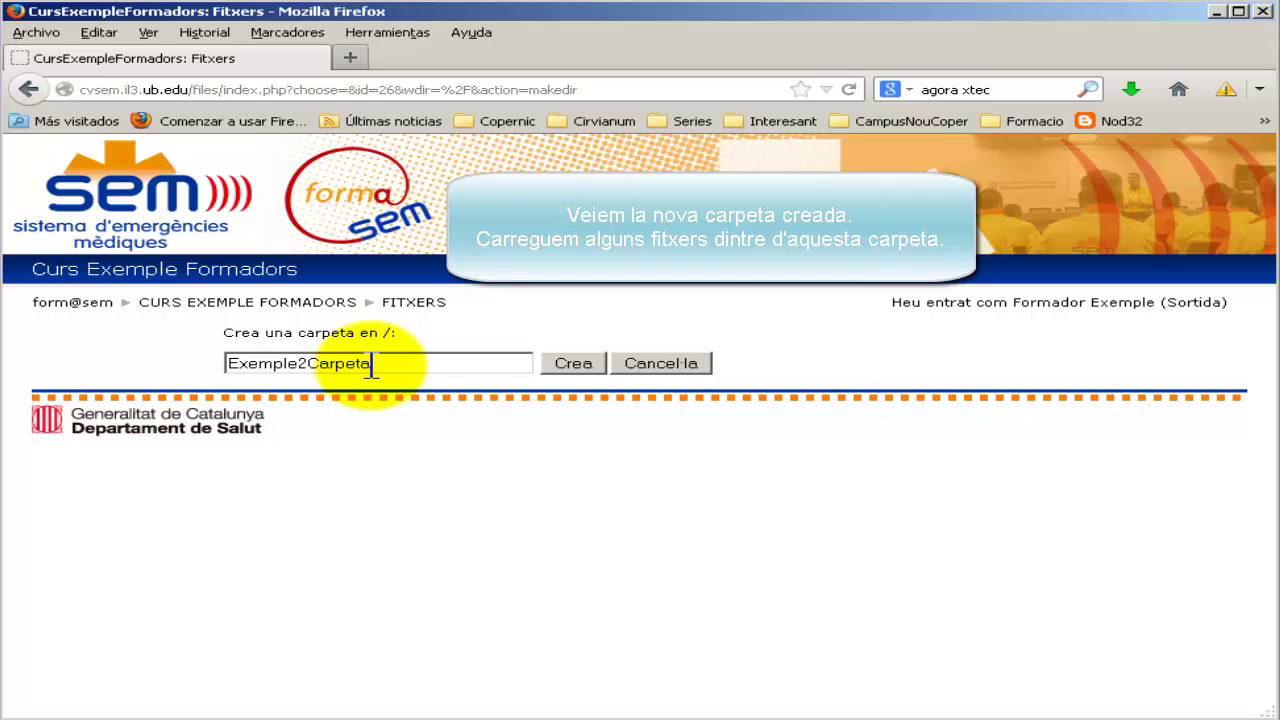
{"action": "left_click", "coordinate": [572, 366]}
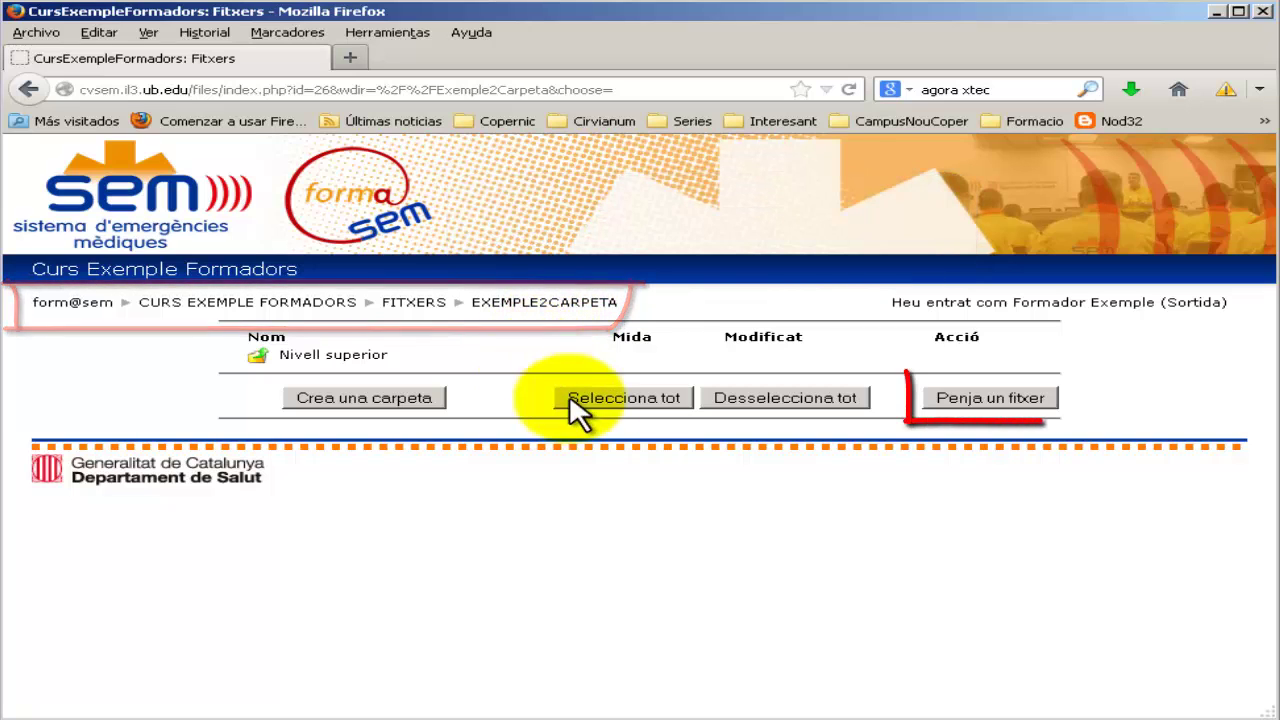
Upload the image tux51.png from the Tux folder into the course folder Exemple2Carpeta.
{"action": "left_click", "coordinate": [951, 408]}
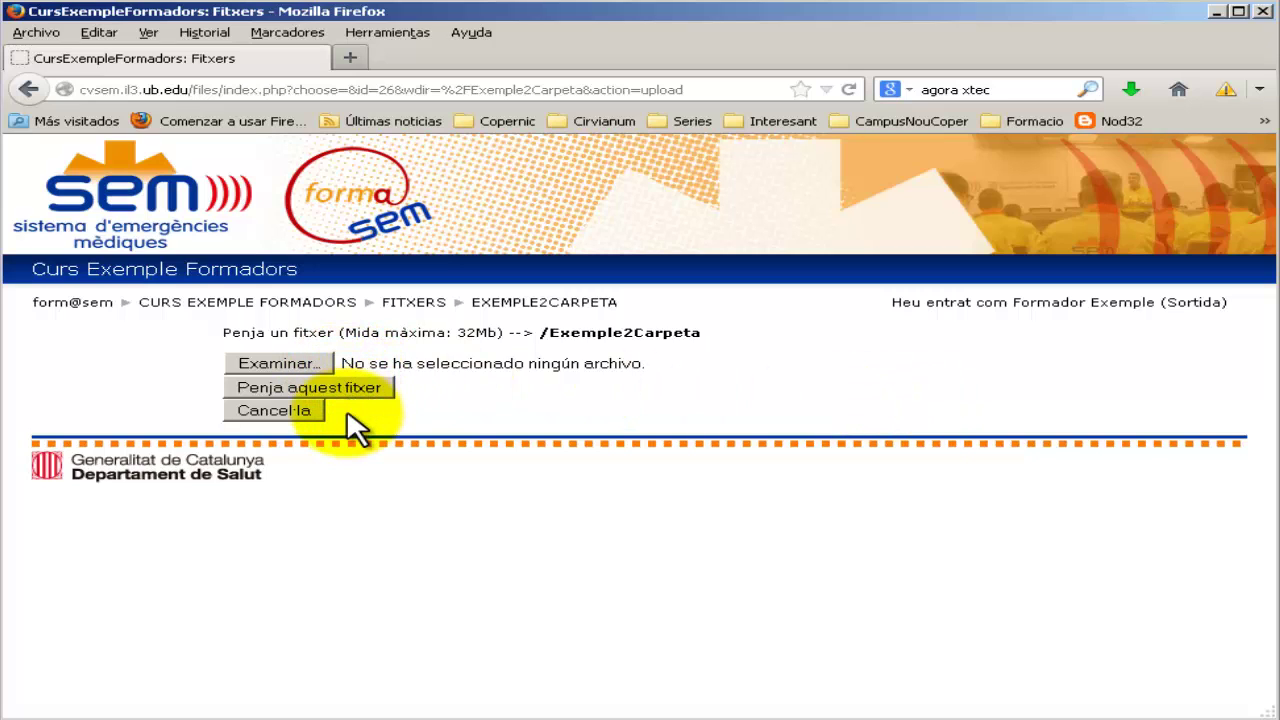
{"action": "left_click", "coordinate": [282, 362]}
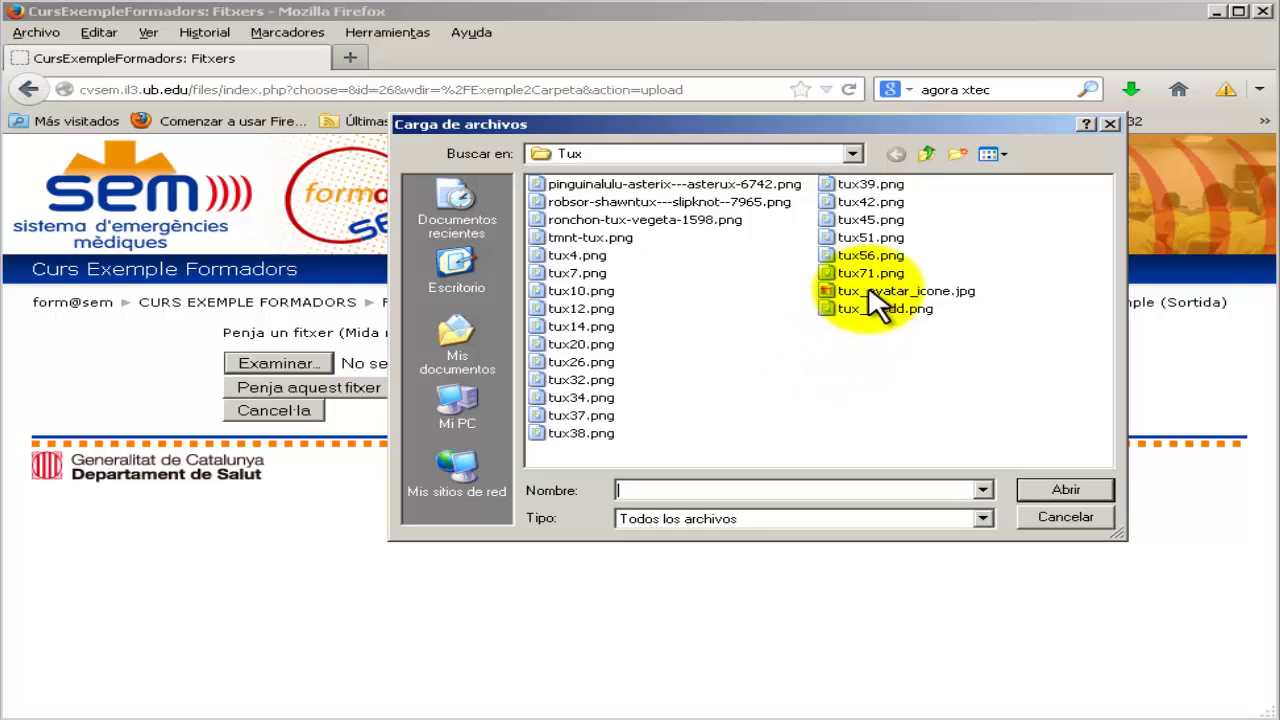
{"action": "left_click", "coordinate": [1066, 490]}
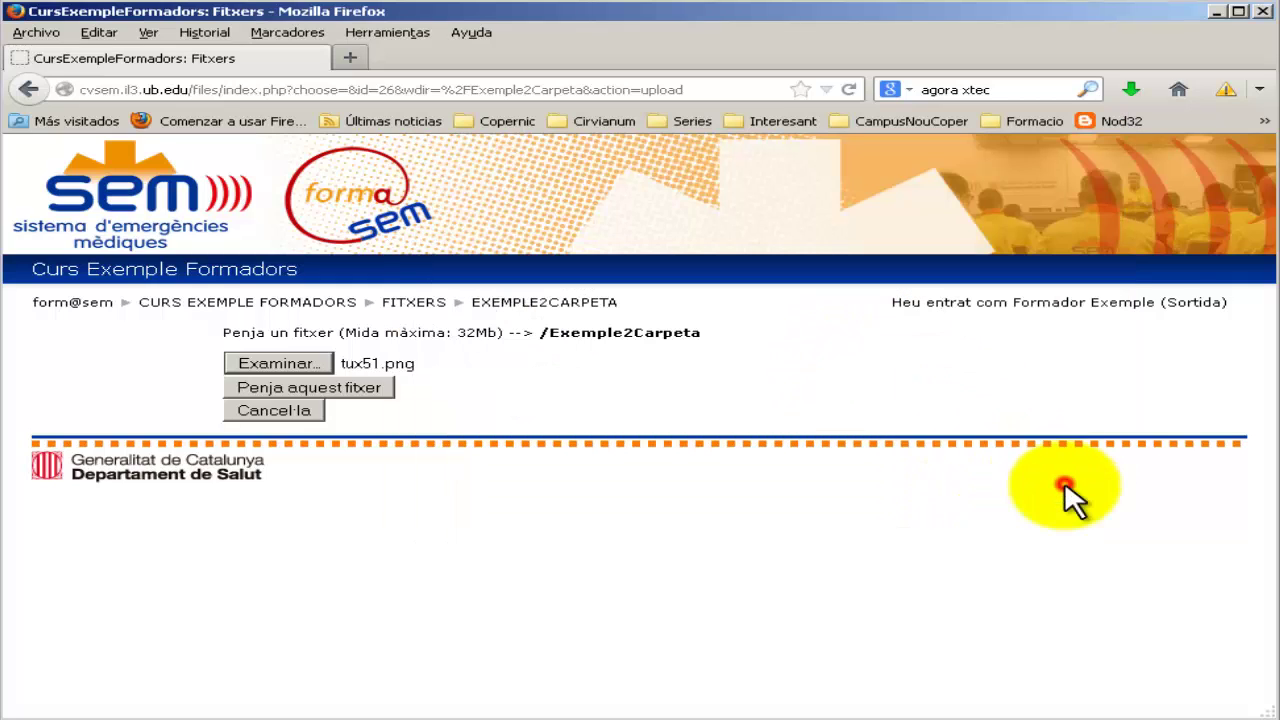
{"action": "left_click", "coordinate": [301, 388]}
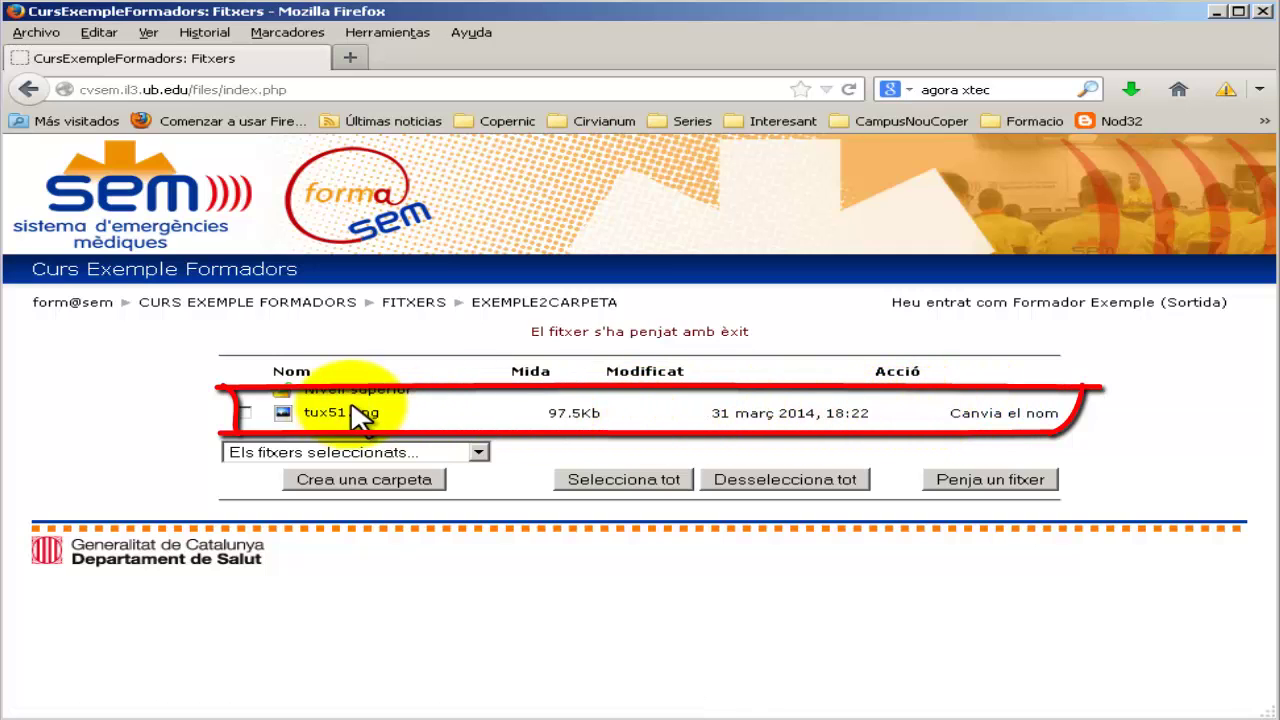
Preview the uploaded image tux51.png, close the preview and leave the upload result page.
{"action": "left_click", "coordinate": [286, 412]}
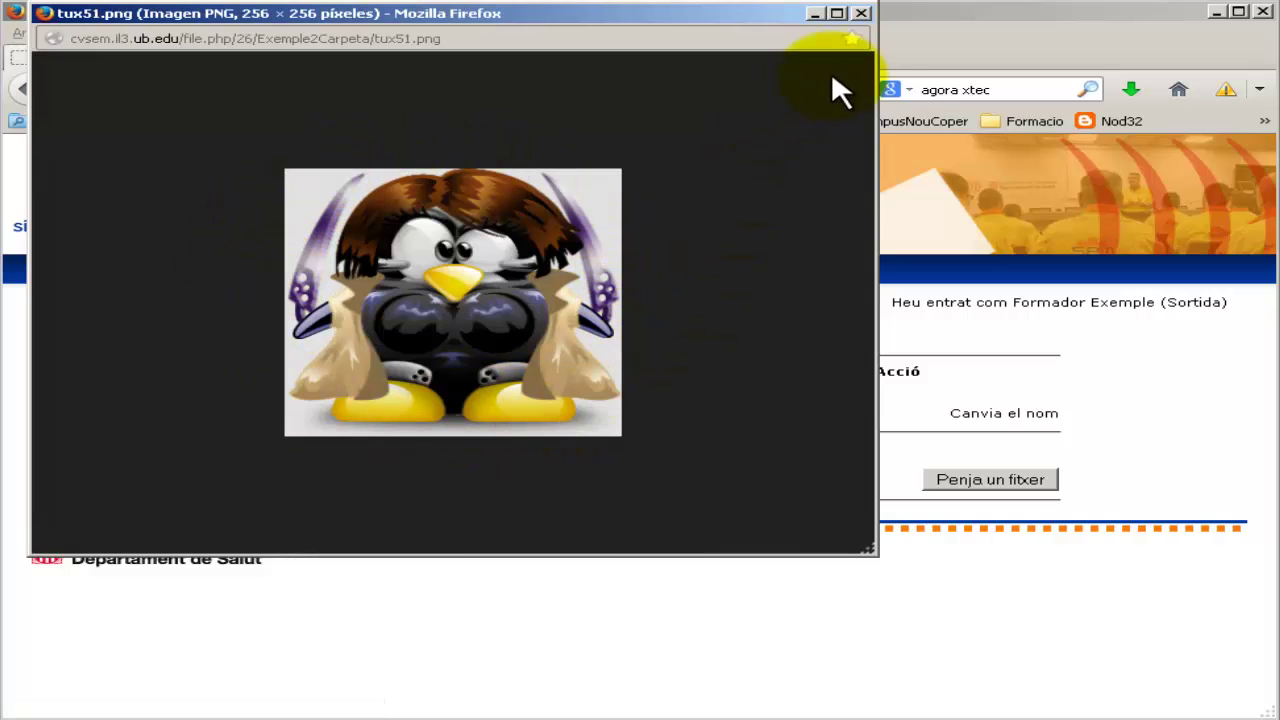
{"action": "left_click", "coordinate": [861, 14]}
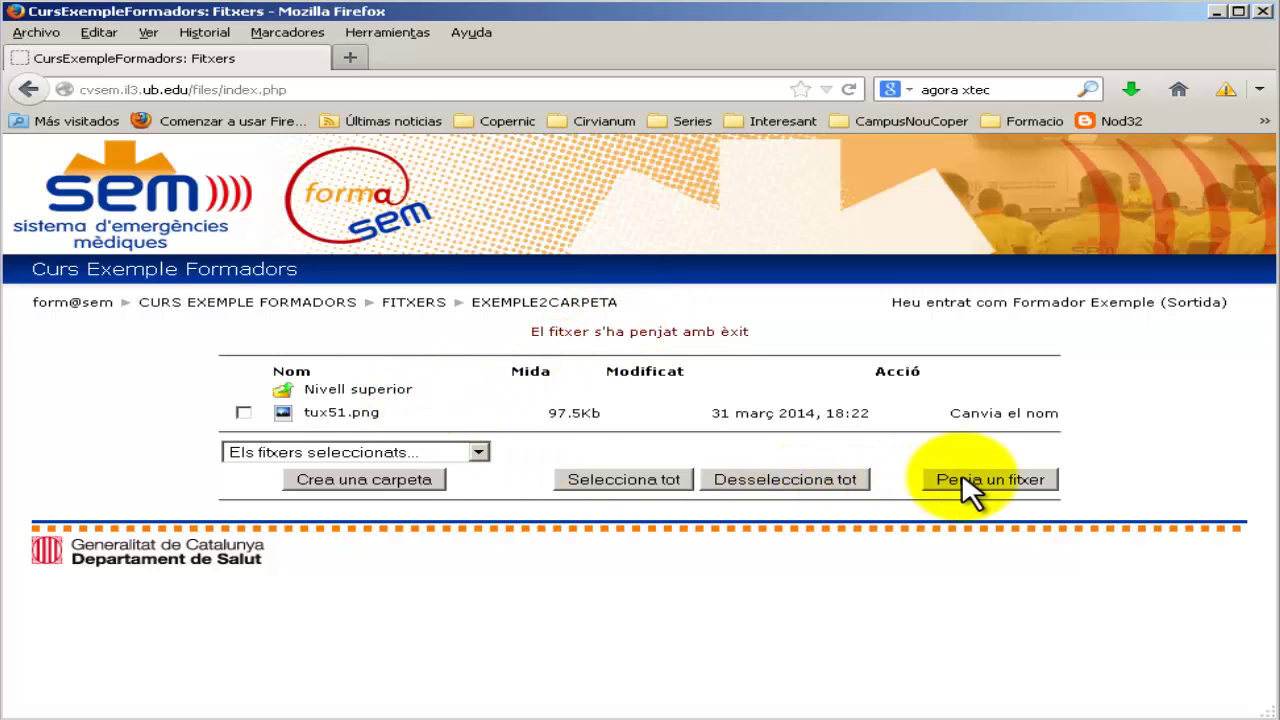
{"action": "left_click", "coordinate": [330, 389]}
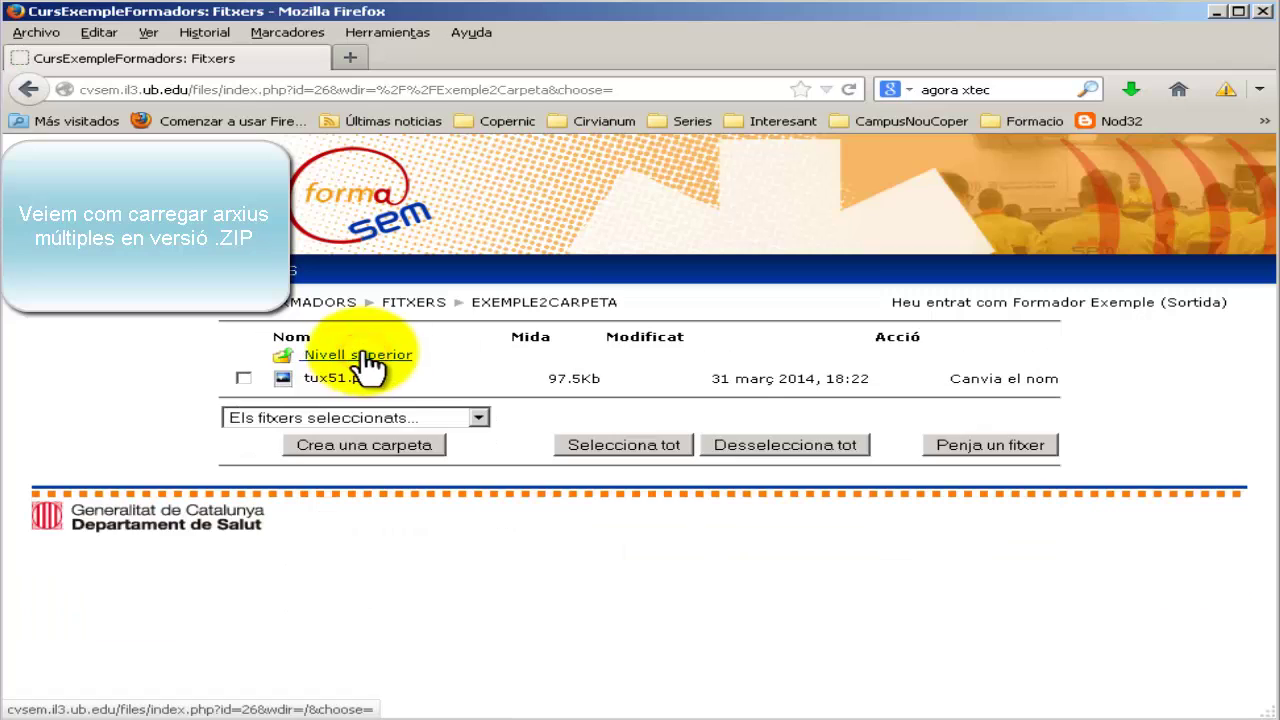
Upload M1.2.zip from the SEM/MOODLE folder in Mis documentos into Exemple2Carpeta and unzip it there.
{"action": "left_click", "coordinate": [985, 450]}
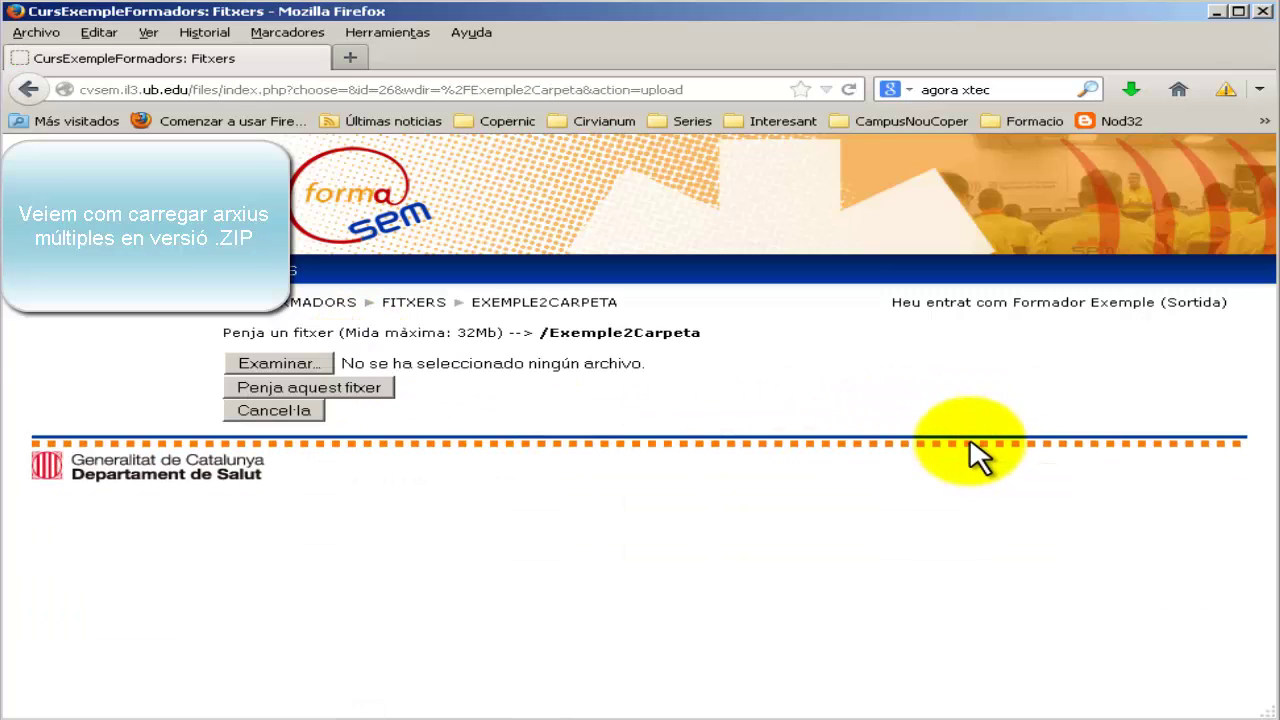
{"action": "left_click", "coordinate": [297, 360]}
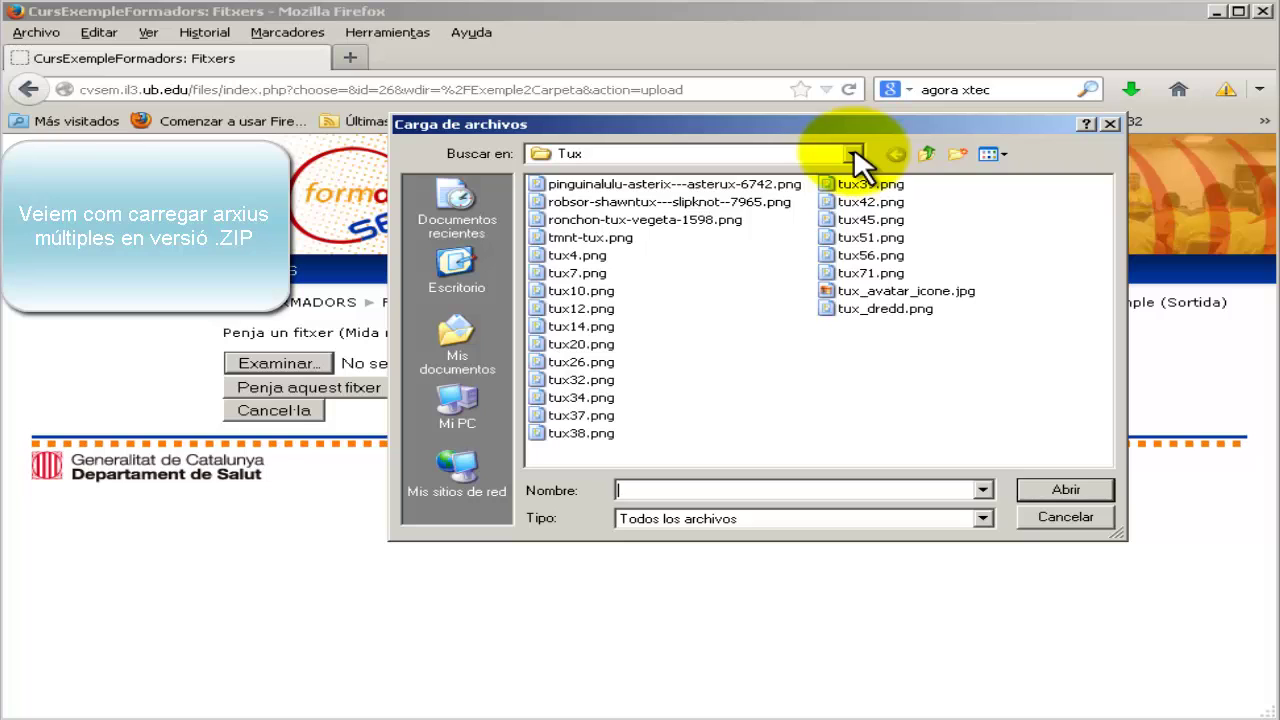
{"action": "left_click", "coordinate": [470, 324]}
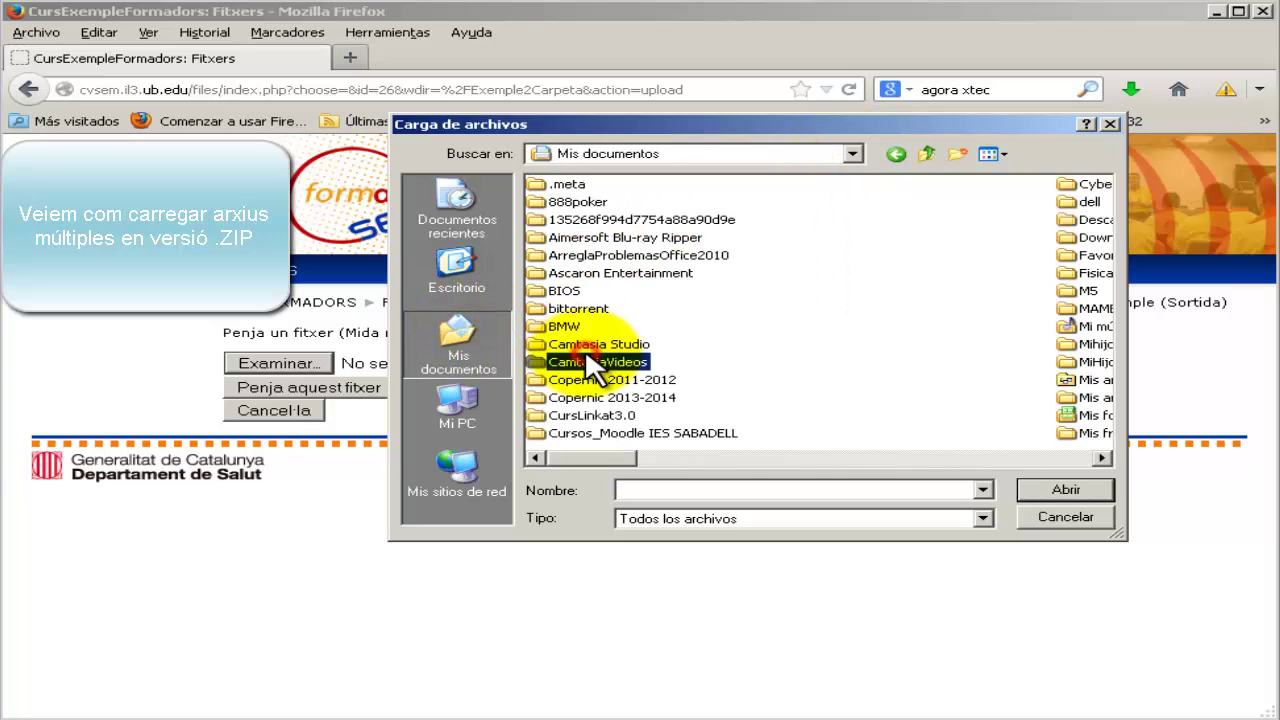
{"action": "type", "text": "se"}
{"action": "double_click", "coordinate": [556, 432]}
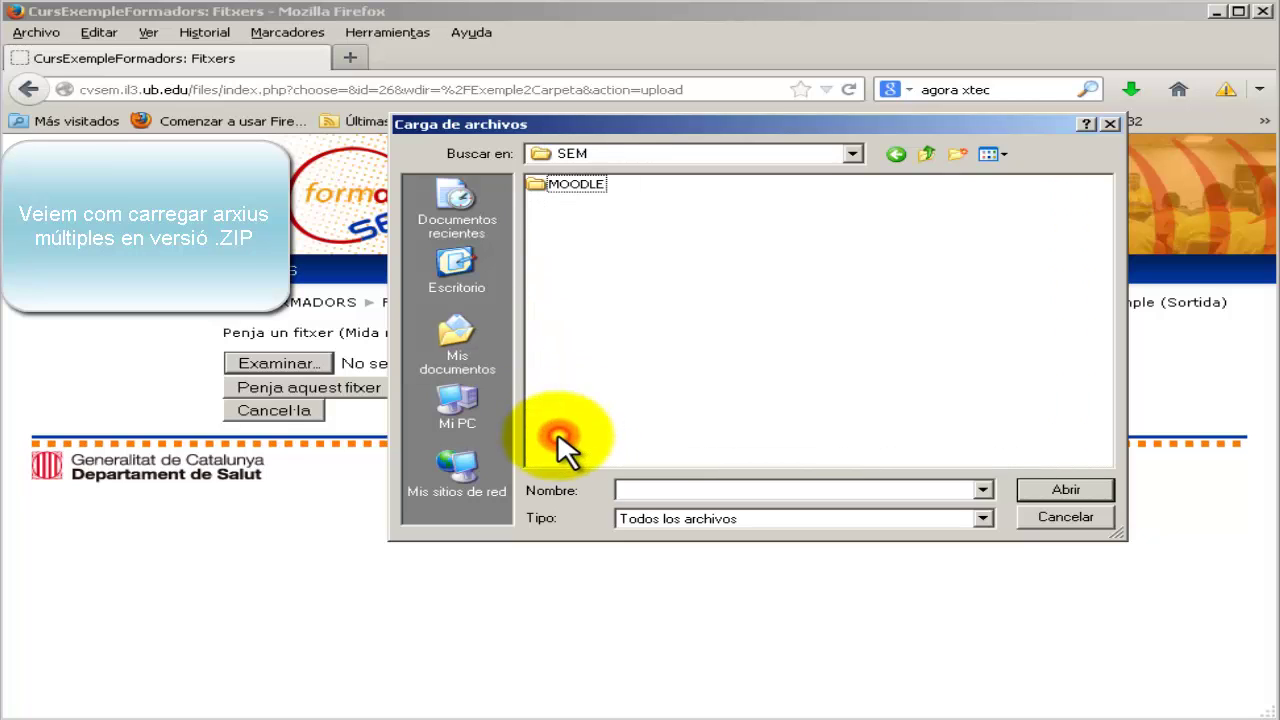
{"action": "double_click", "coordinate": [545, 188]}
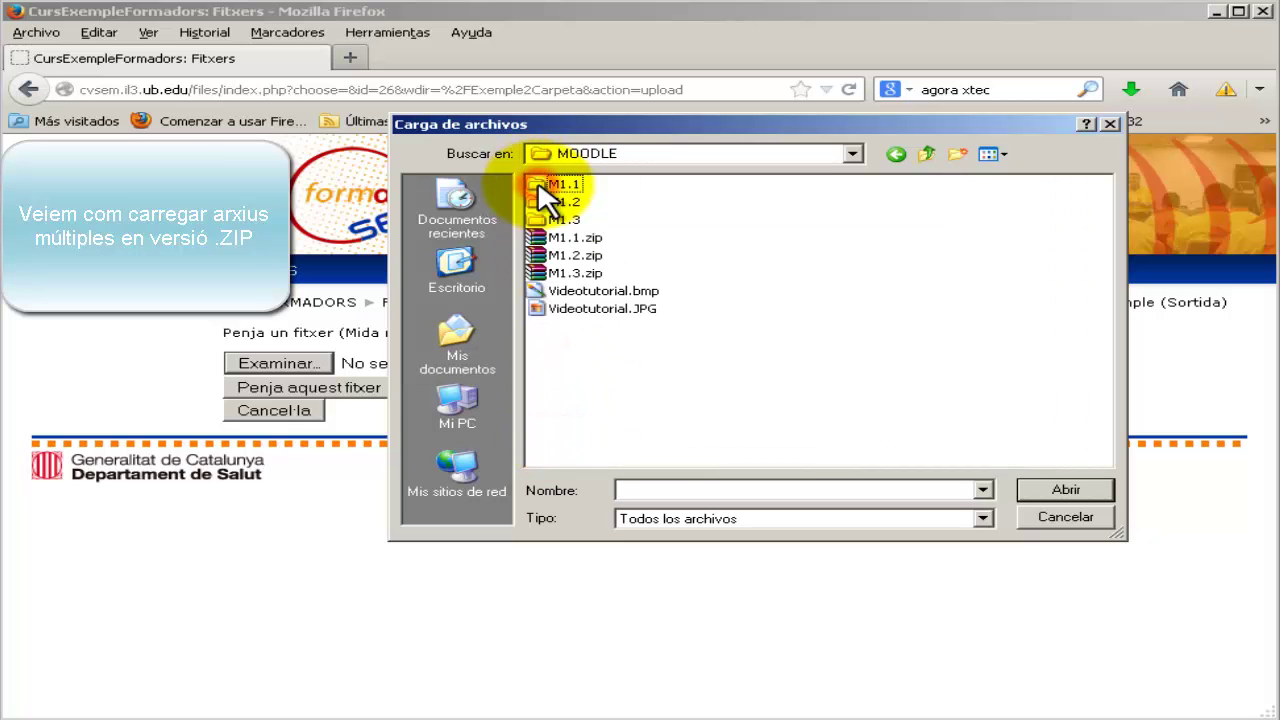
{"action": "double_click", "coordinate": [550, 256]}
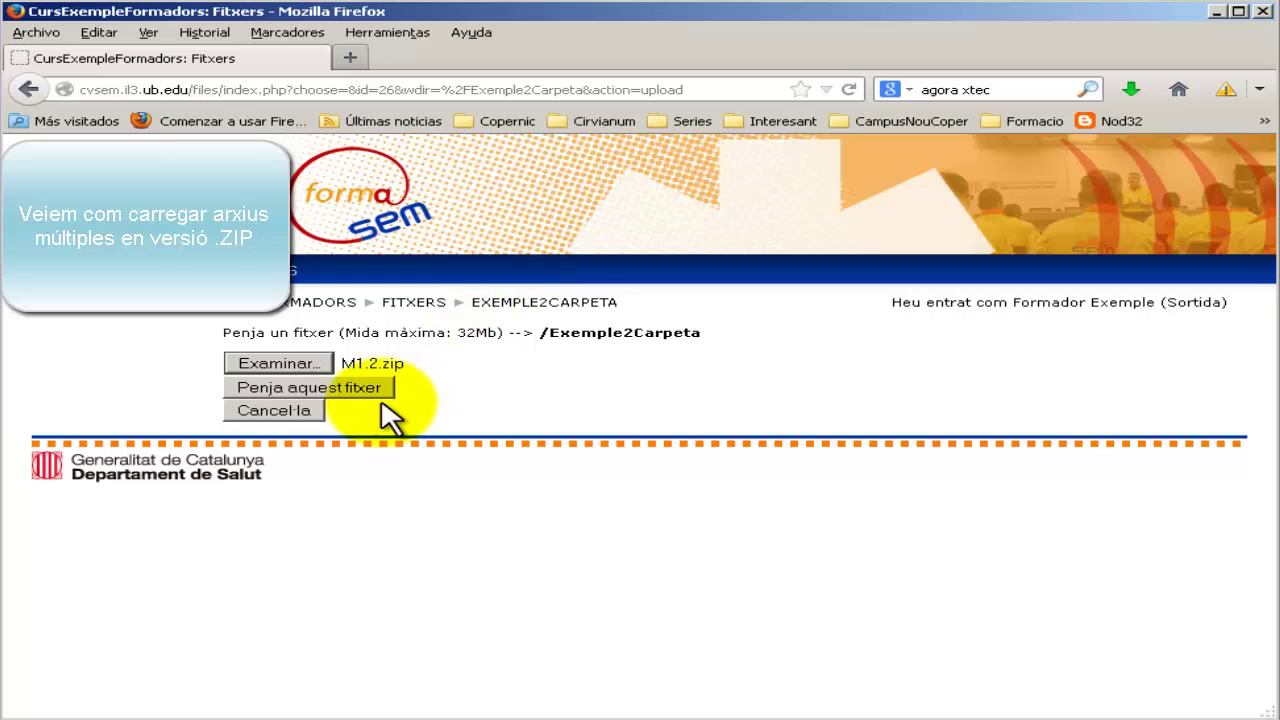
{"action": "left_click", "coordinate": [334, 388]}
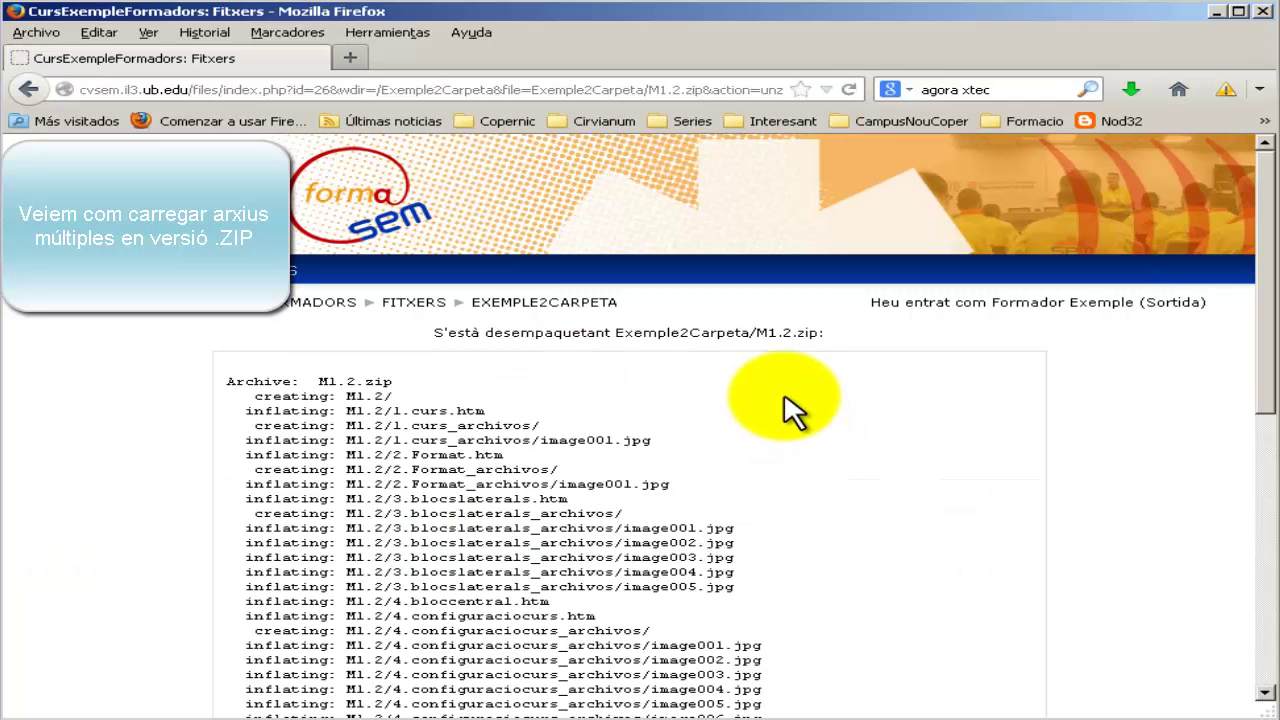
Review the extraction listing of M1.2.zip, return to Exemple2Carpeta and examine the contents of the extracted M1.2 folder.
{"action": "scroll", "coordinate": [785, 410], "scroll_direction": "down", "scroll_amount": 10}
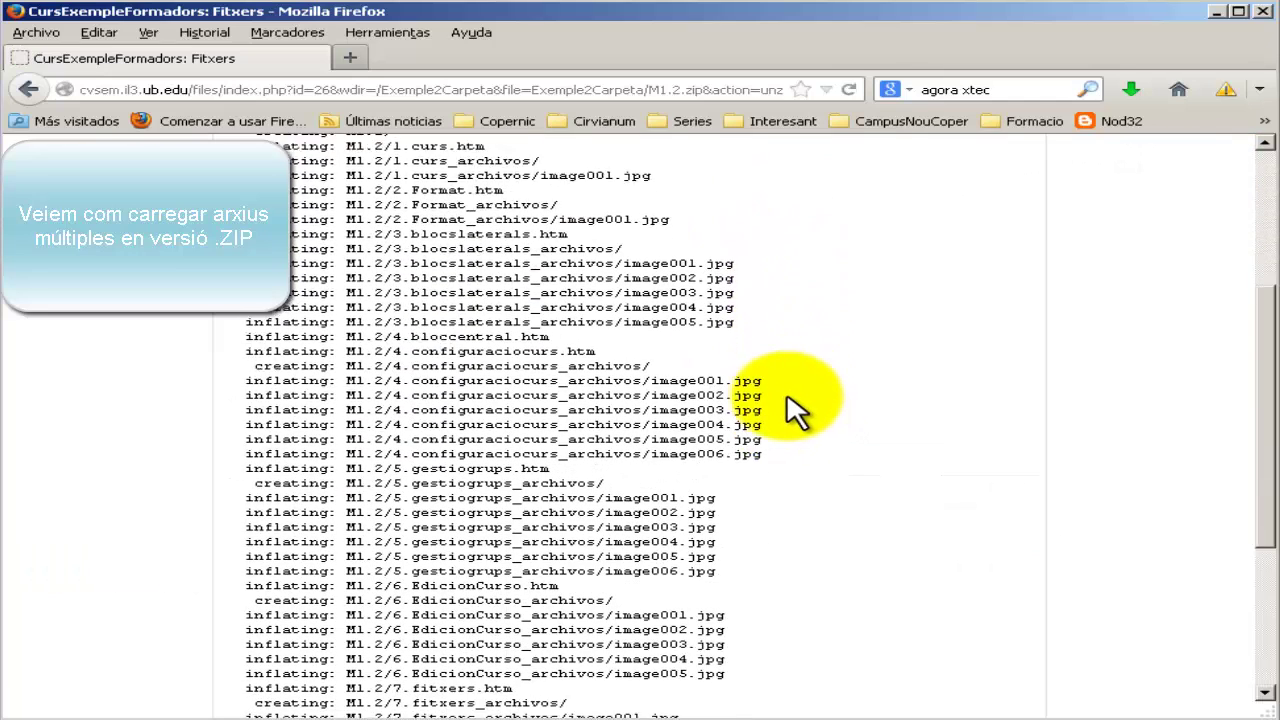
{"action": "left_click", "coordinate": [629, 636]}
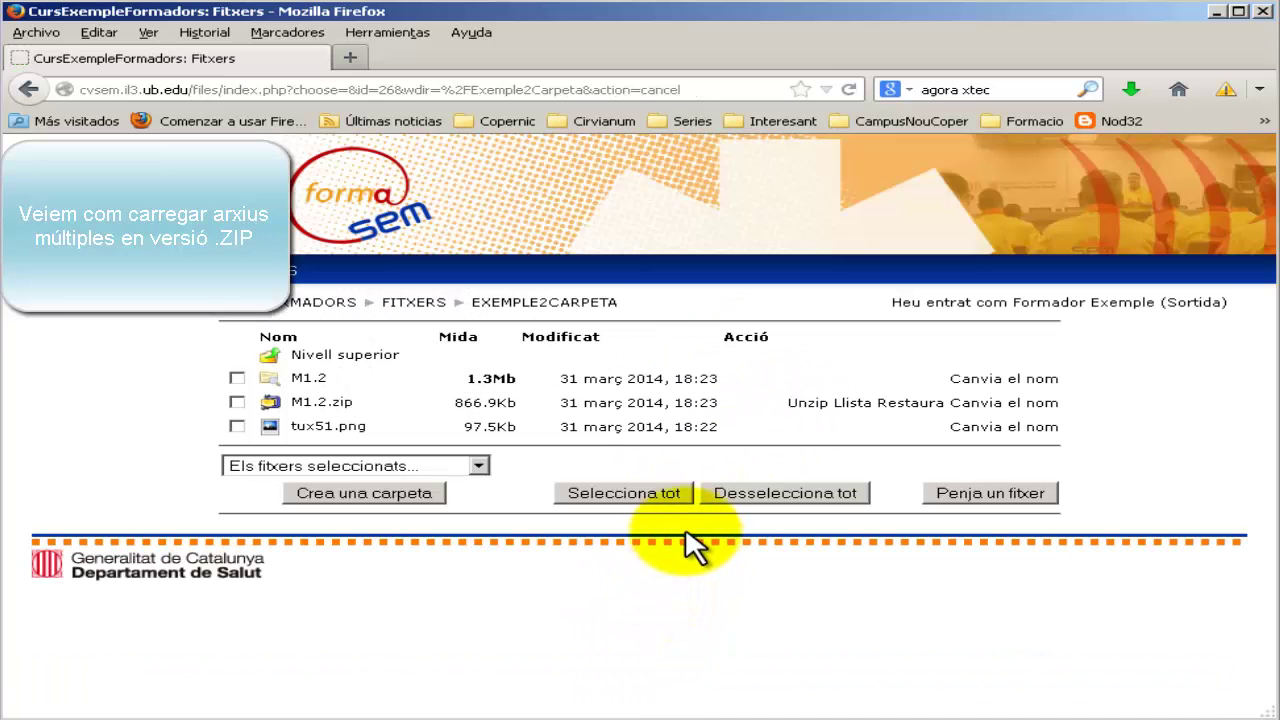
{"action": "left_click", "coordinate": [308, 378]}
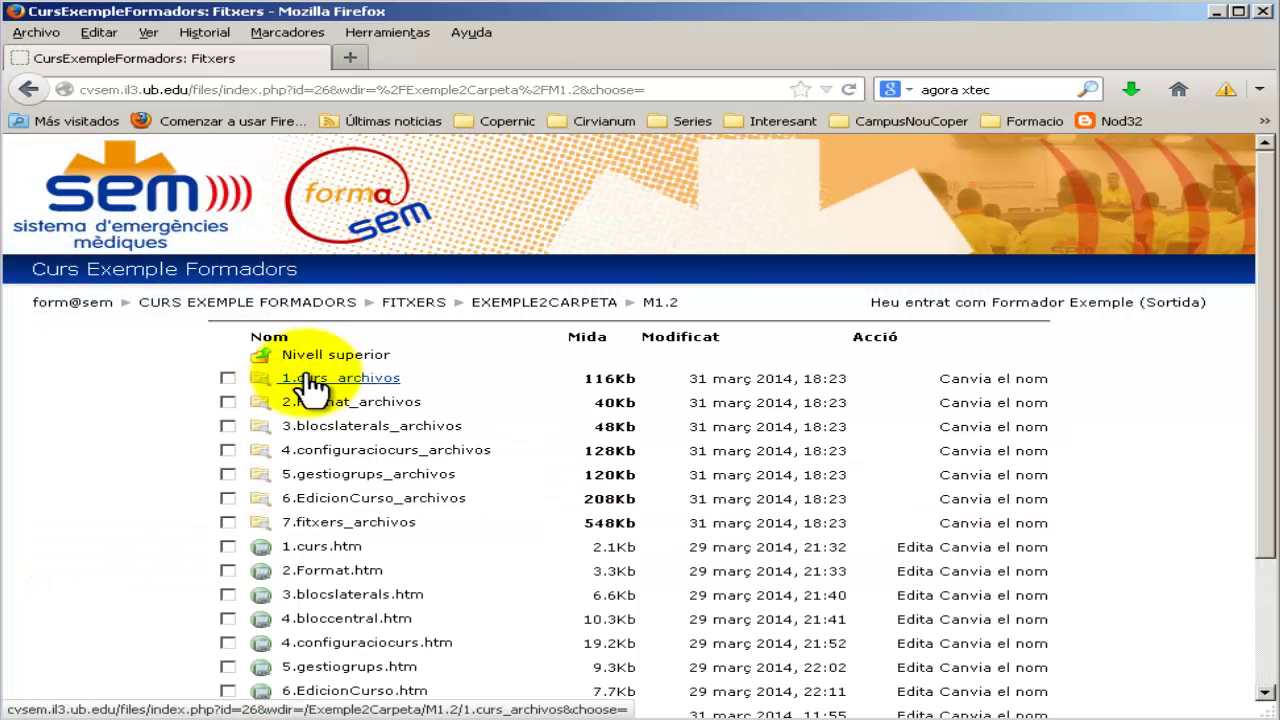
{"action": "left_click_drag", "start_coordinate": [1263, 347], "coordinate": [1248, 380]}
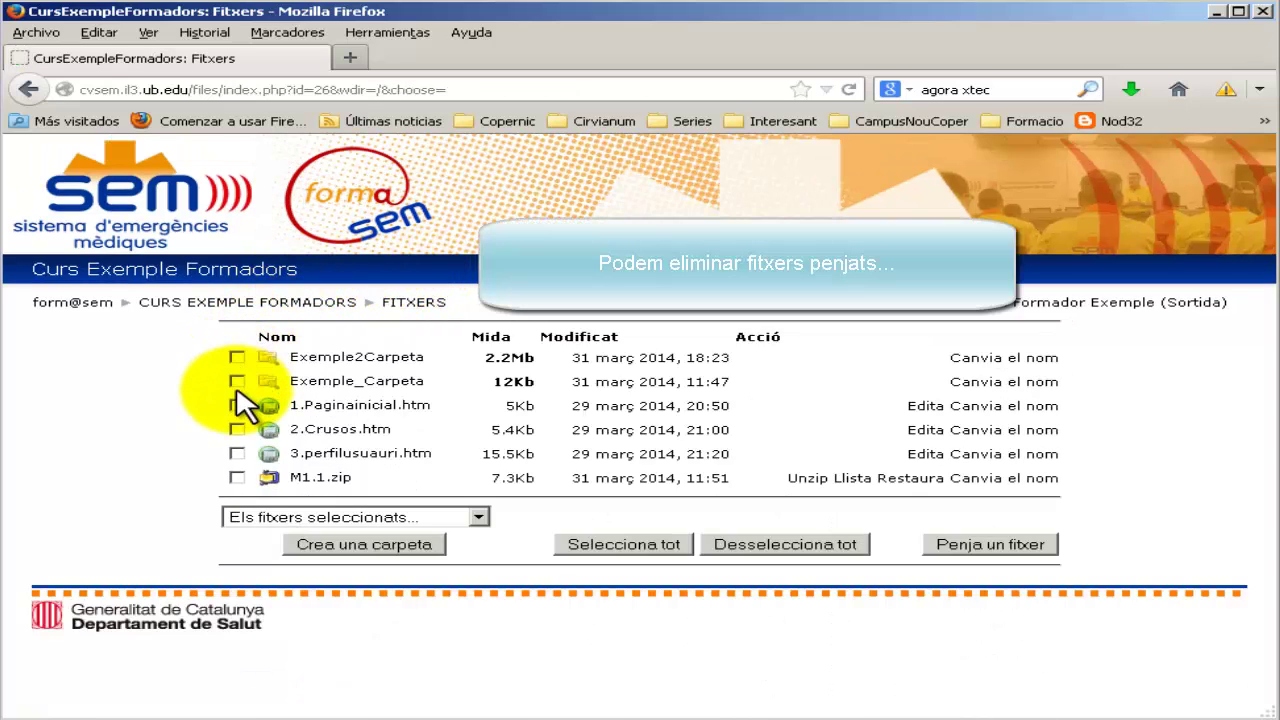
Permanently delete 1.Paginainicial.htm, 2.Crusos.htm, 3.perfilusuauri.htm and M1.1.zip from the course's top-level files.
{"action": "left_click", "coordinate": [237, 429]}
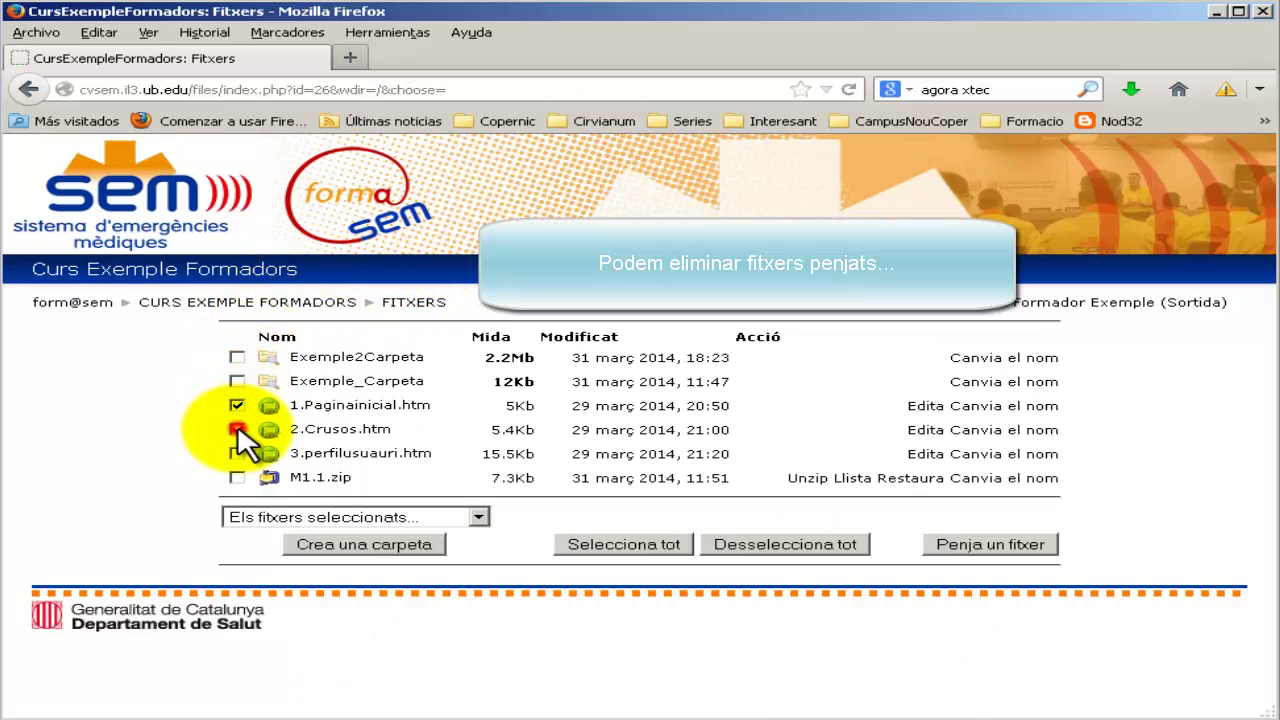
{"action": "left_click", "coordinate": [237, 453]}
{"action": "left_click", "coordinate": [237, 477]}
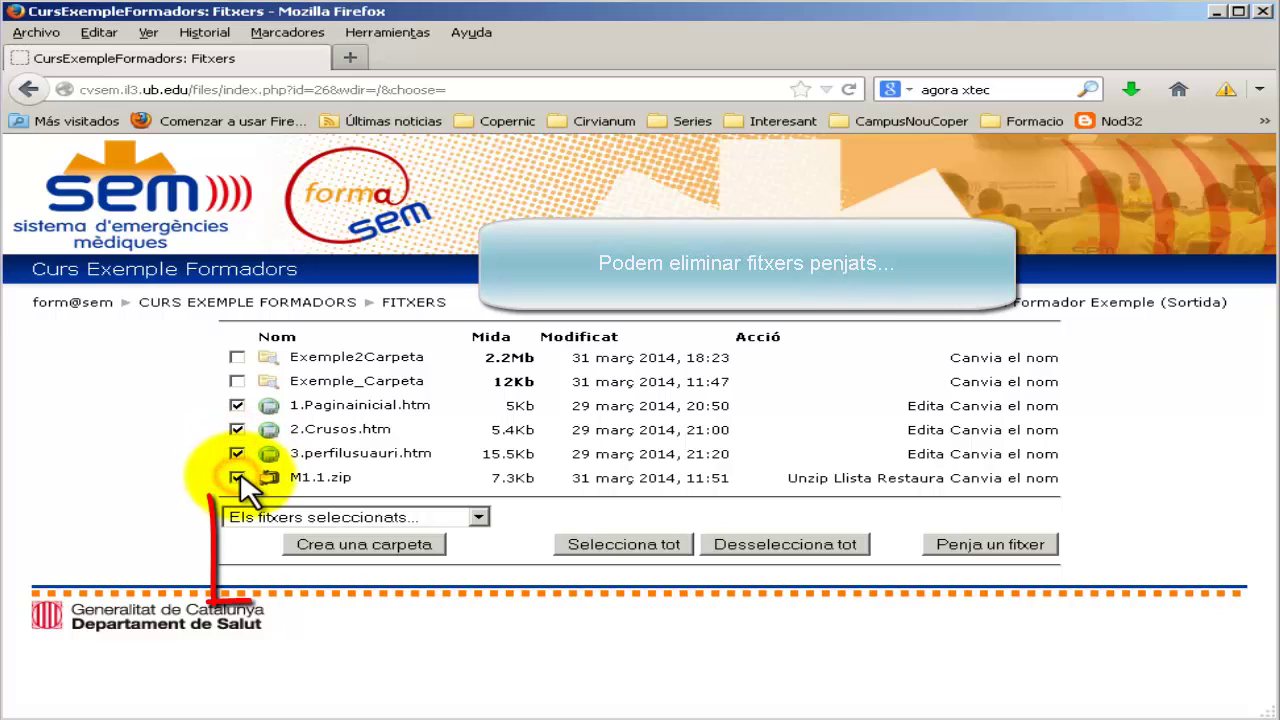
{"action": "left_click", "coordinate": [485, 520]}
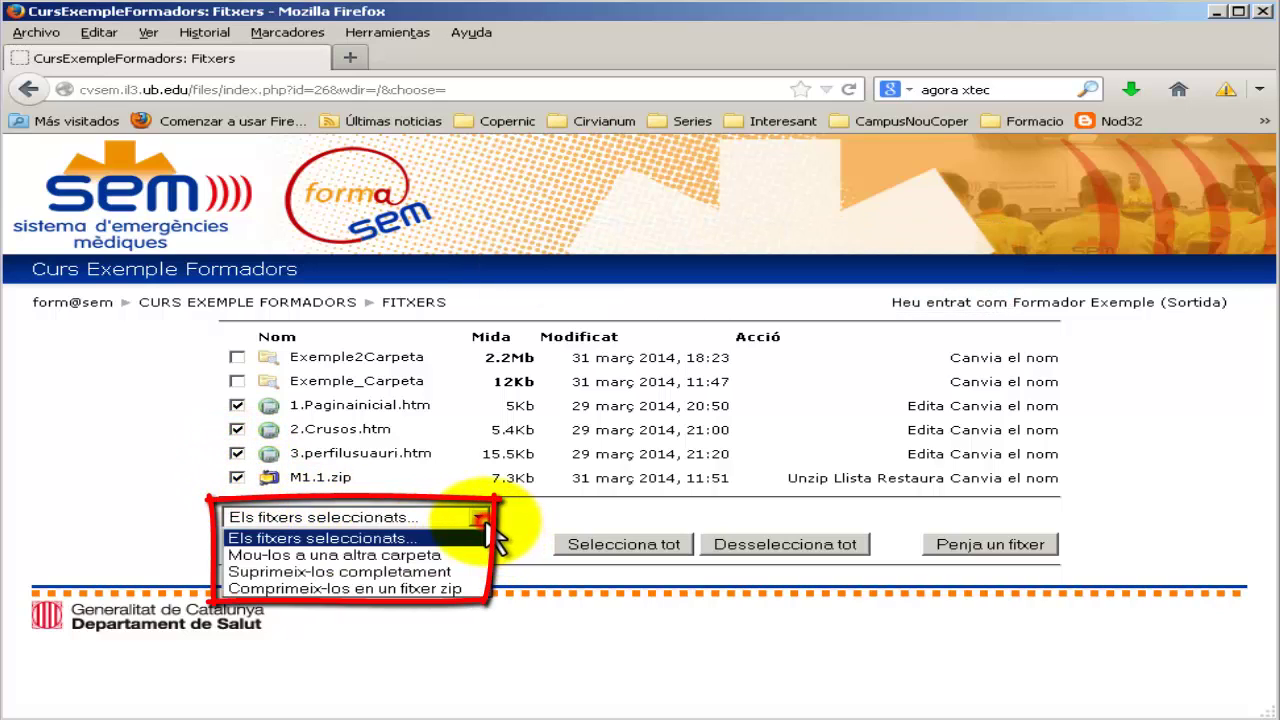
{"action": "left_click", "coordinate": [450, 571]}
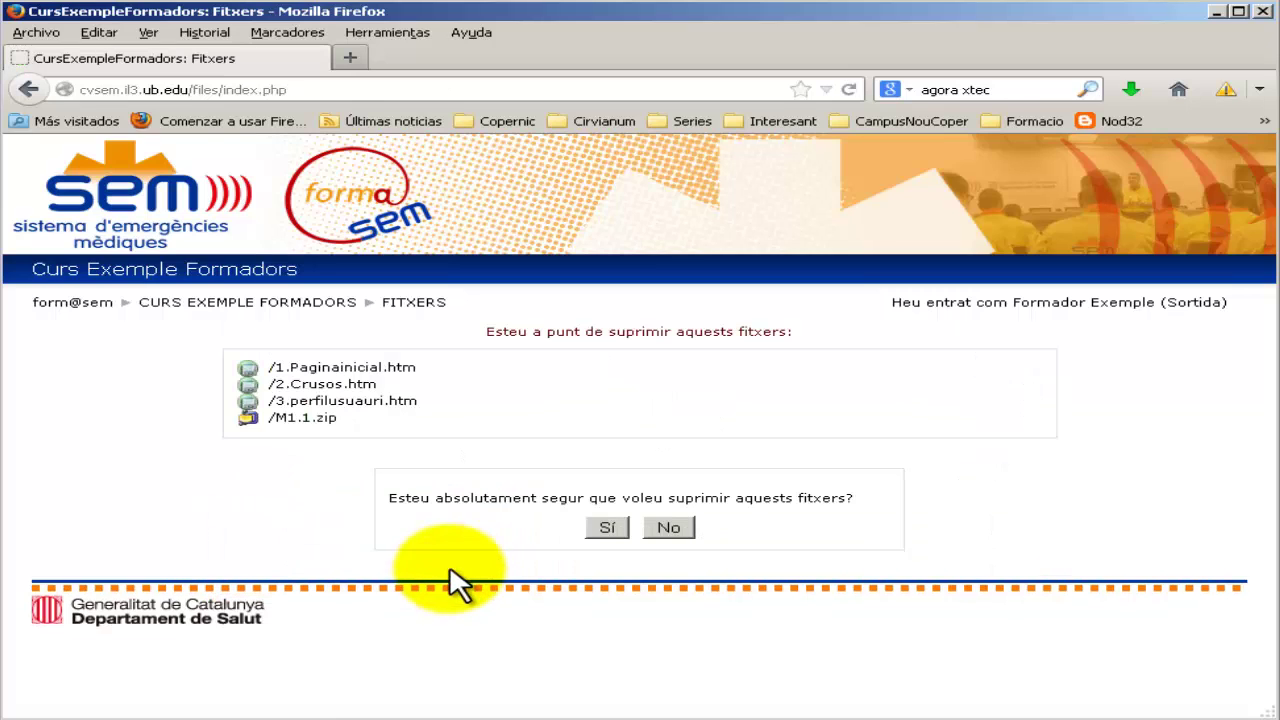
{"action": "left_click", "coordinate": [610, 526]}
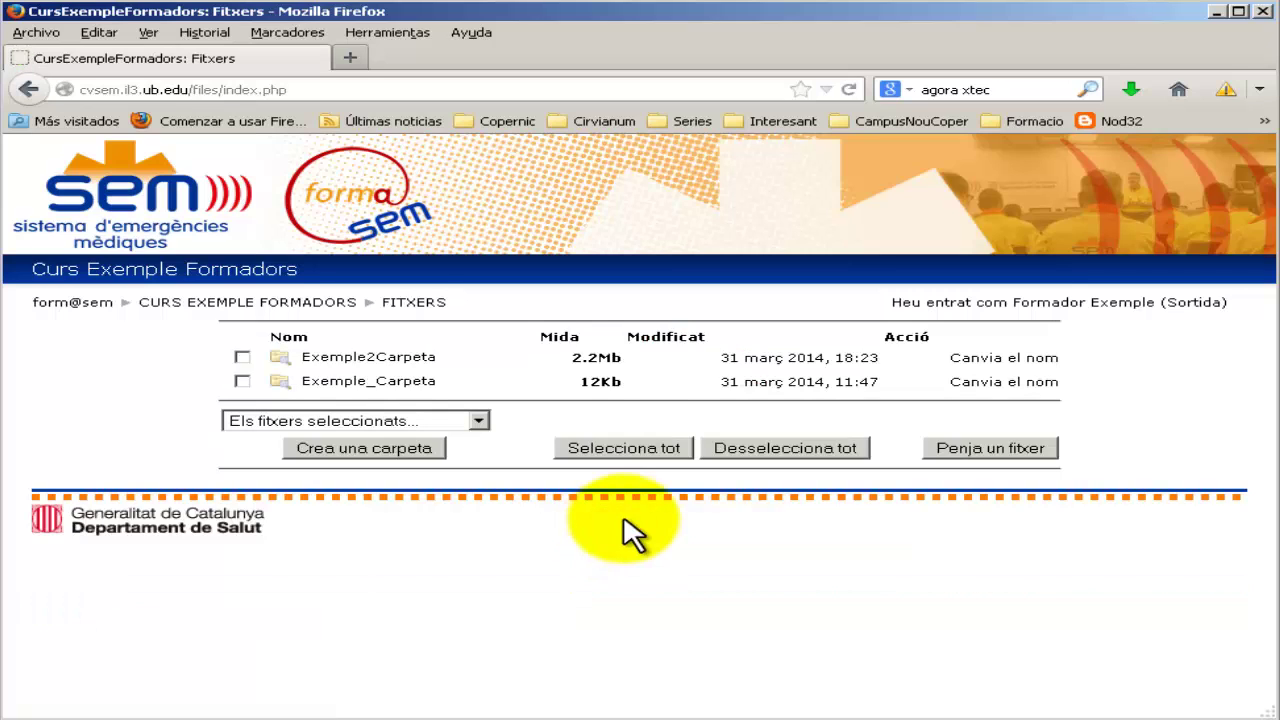
Move the folder Exemple2Carpeta into the folder Exemple_Carpeta.
{"action": "left_click", "coordinate": [241, 357]}
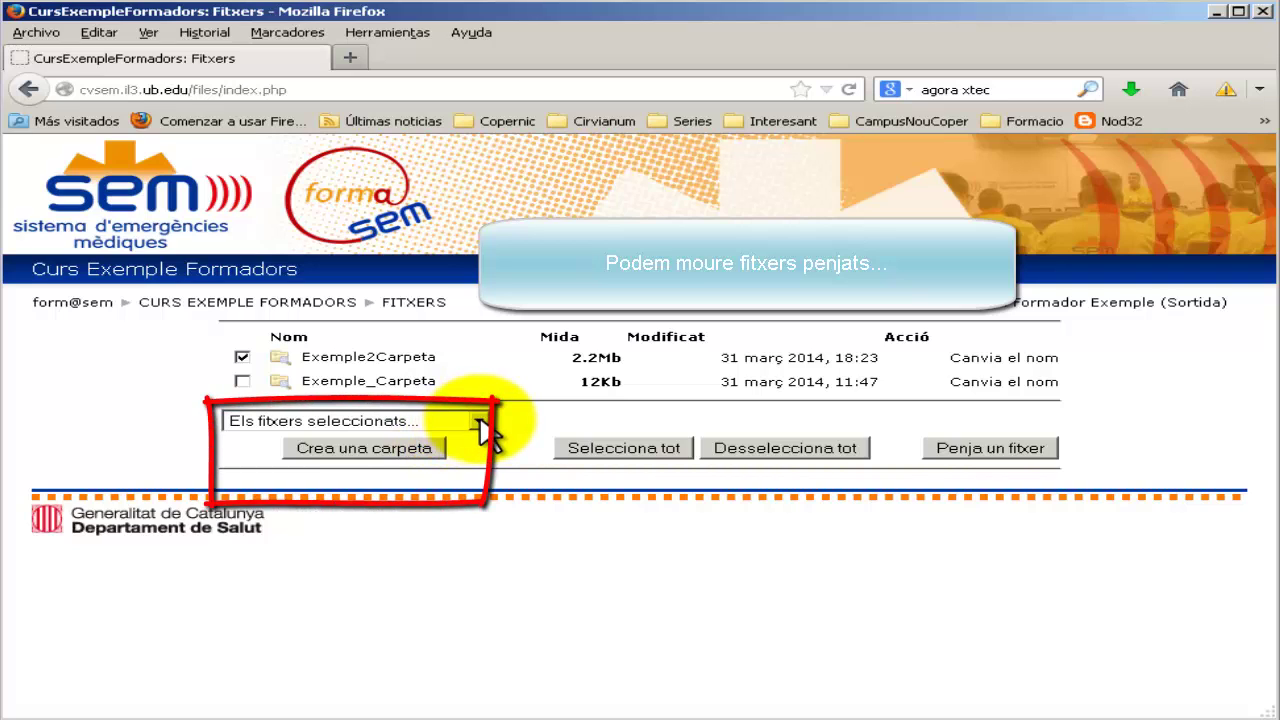
{"action": "left_click", "coordinate": [484, 426]}
{"action": "left_click", "coordinate": [455, 468]}
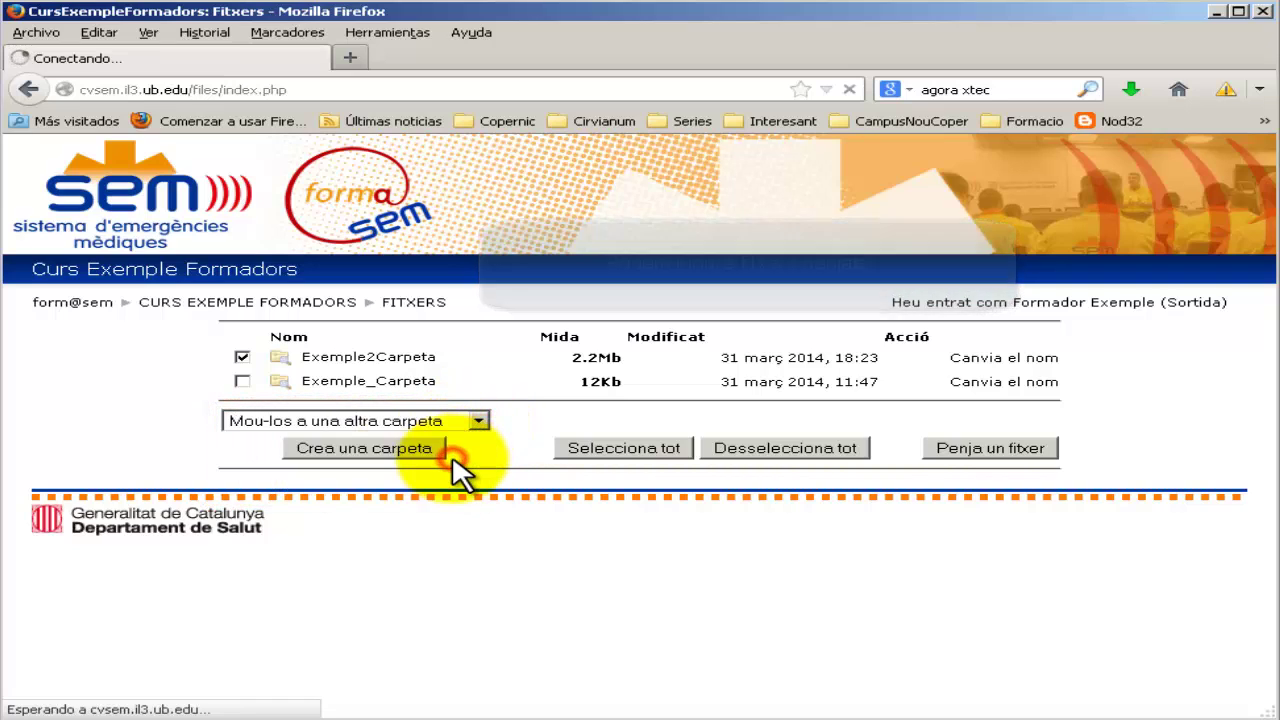
{"action": "left_click", "coordinate": [395, 412]}
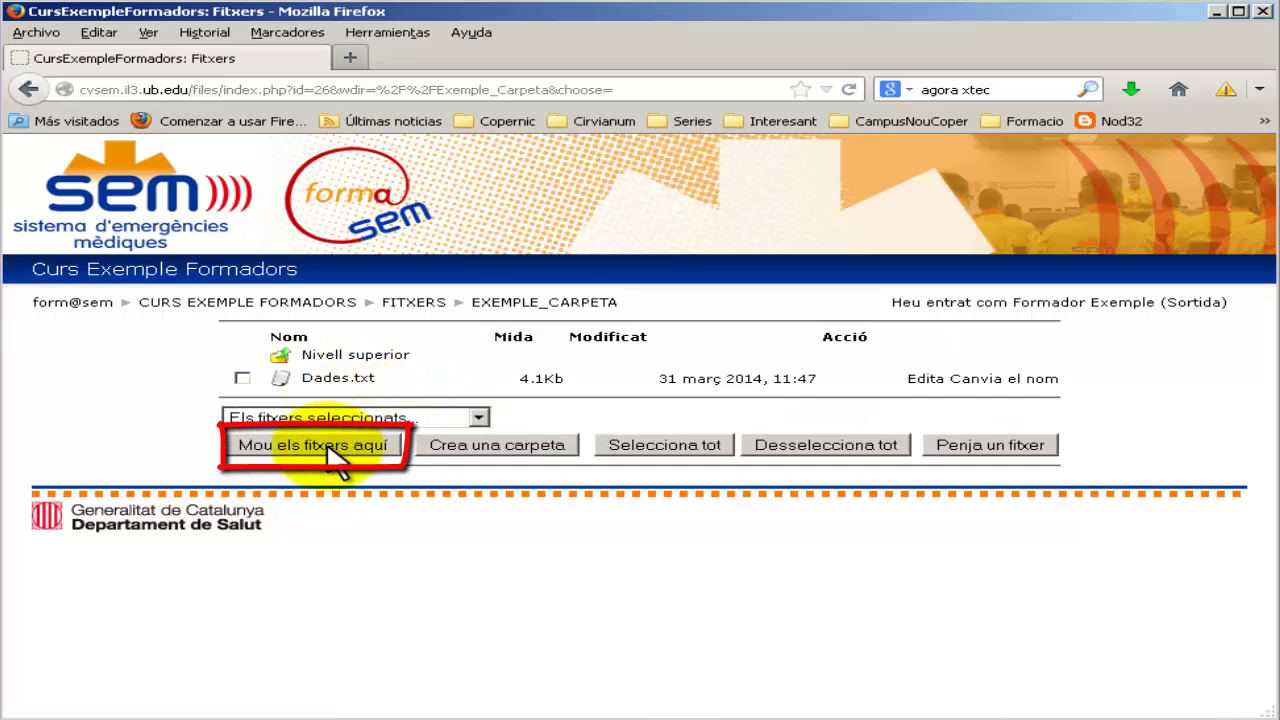
{"action": "left_click", "coordinate": [325, 448]}
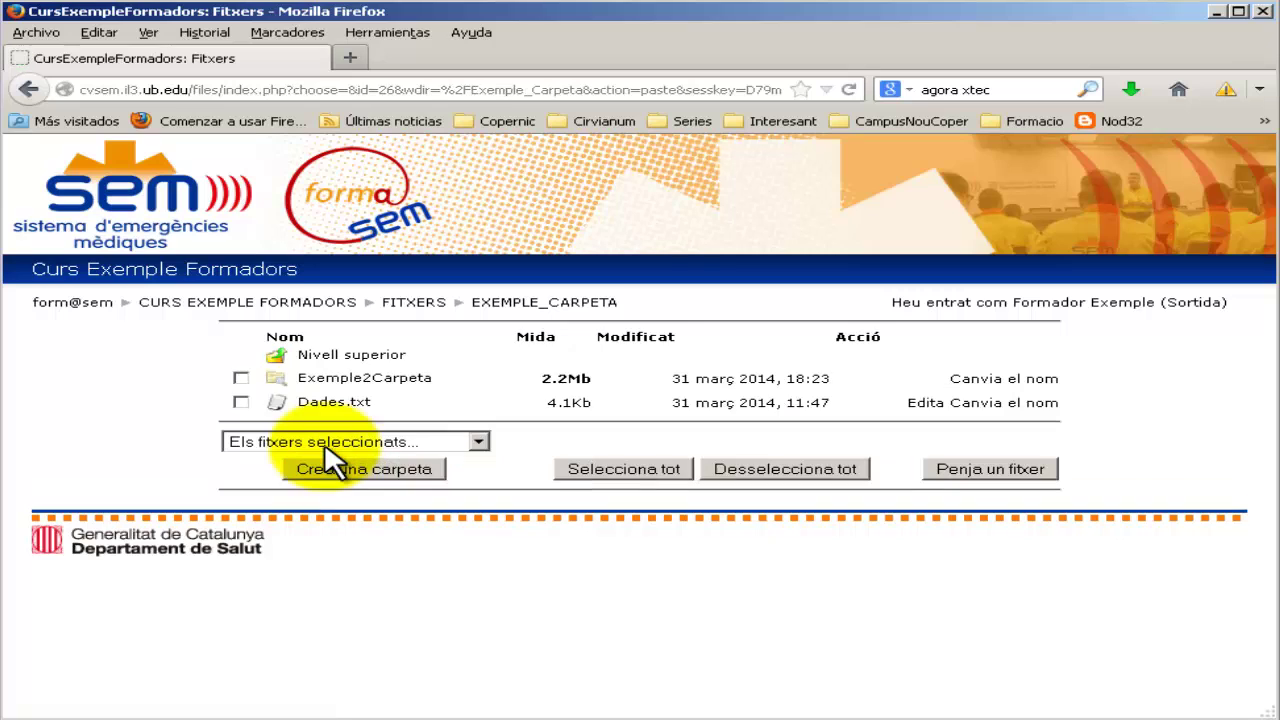